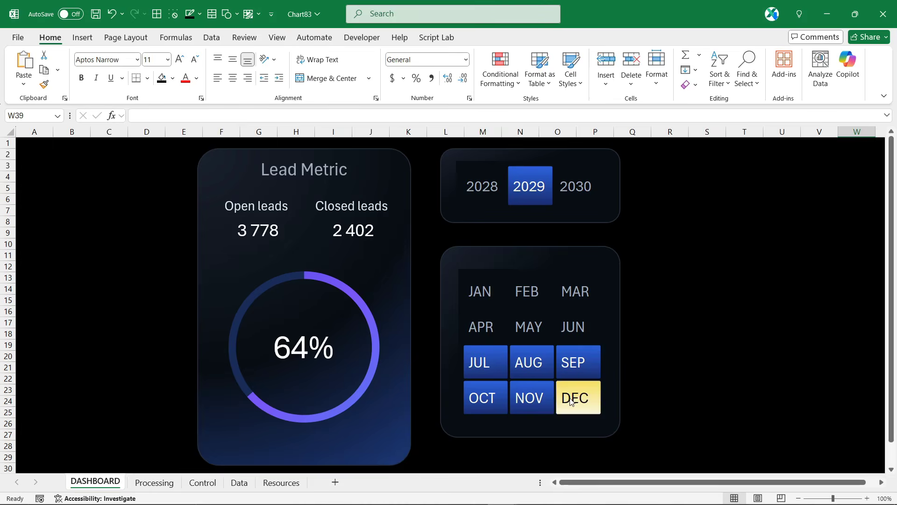
Step: Try different year and month selections in the finished dashboard's slicers and examine how the Lead Metric figures and ring chart respond
{"action": "left_click_drag", "start_coordinate": [481, 292], "coordinate": [609, 413]}
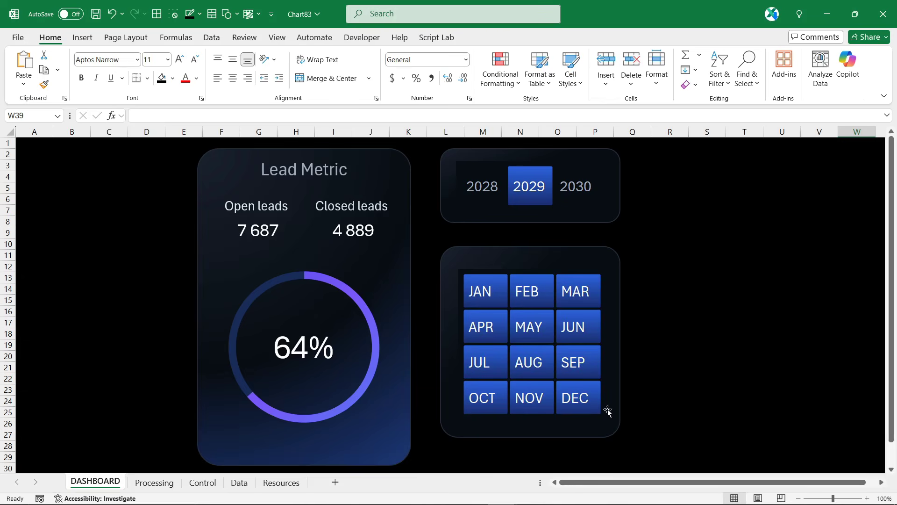
{"action": "left_click_drag", "start_coordinate": [481, 187], "coordinate": [579, 187]}
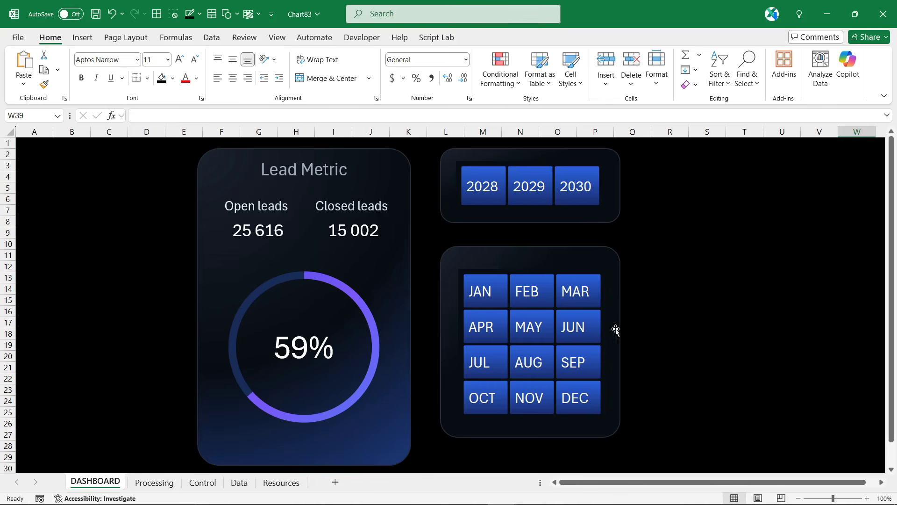
{"action": "left_click", "coordinate": [503, 318]}
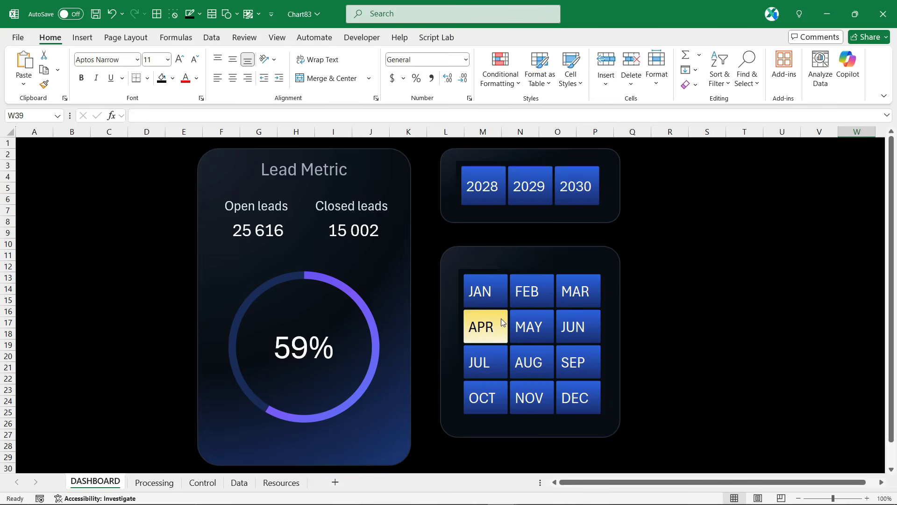
{"action": "left_click", "coordinate": [531, 323]}
{"action": "left_click", "coordinate": [530, 187]}
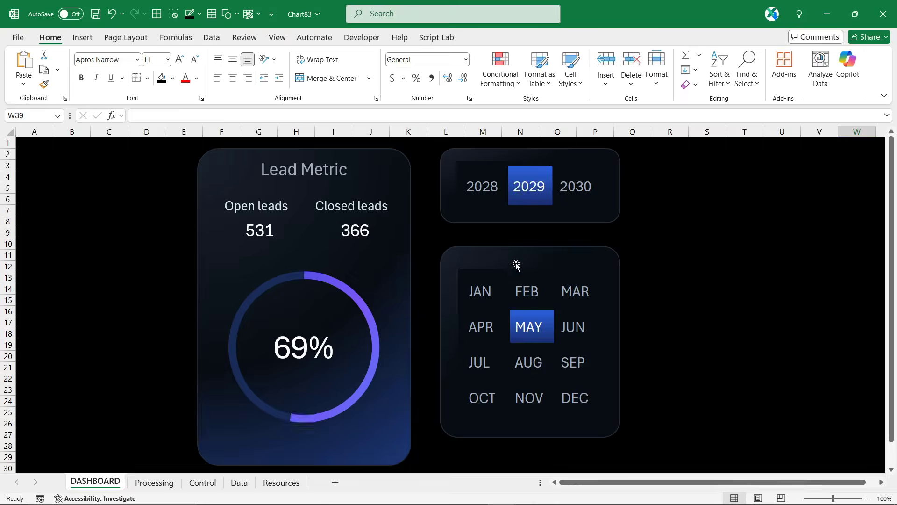
{"action": "left_click", "coordinate": [489, 292]}
{"action": "left_click", "coordinate": [486, 327]}
{"action": "left_click", "coordinate": [532, 360]}
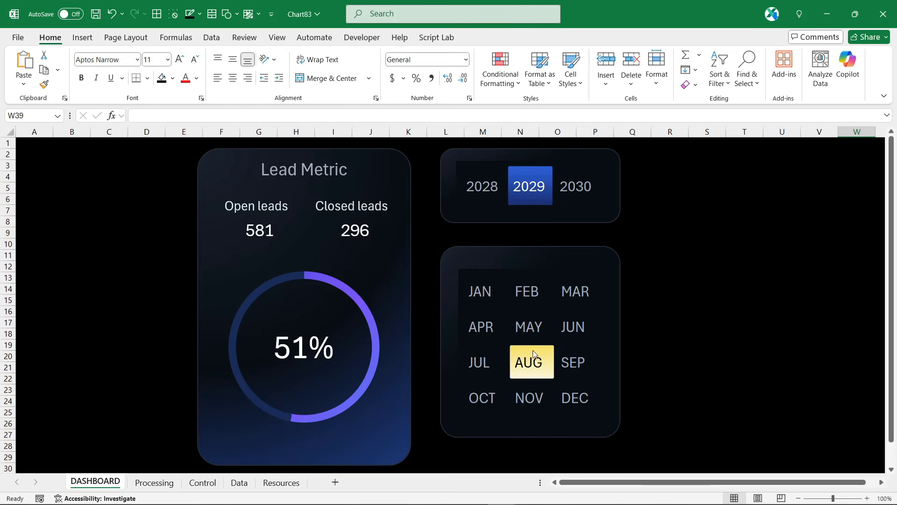
{"action": "left_click", "coordinate": [535, 336]}
{"action": "left_click", "coordinate": [571, 326]}
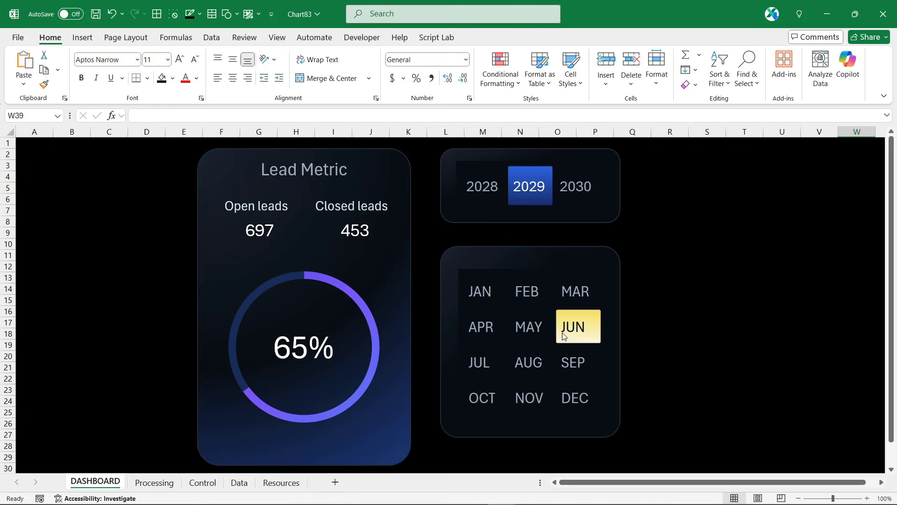
{"action": "left_click", "coordinate": [571, 361]}
{"action": "left_click", "coordinate": [489, 194]}
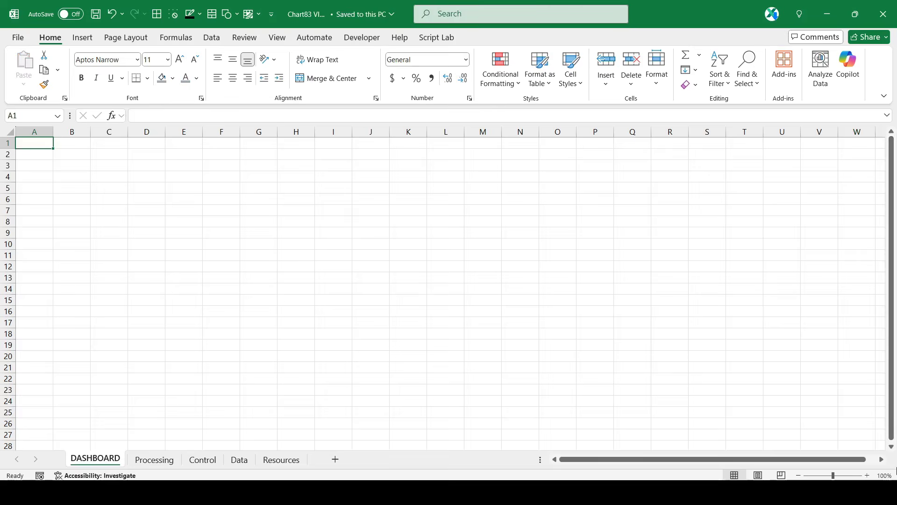
Step: Draw a rounded rectangle about 3.58" high and 3.82" wide on the empty DASHBOARD sheet
{"action": "left_click", "coordinate": [82, 39]}
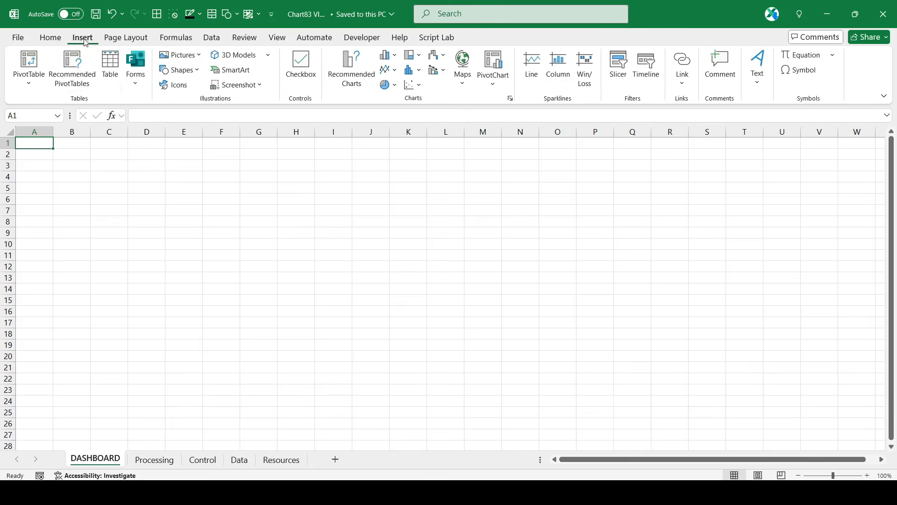
{"action": "left_click", "coordinate": [180, 70]}
{"action": "left_click", "coordinate": [237, 110]}
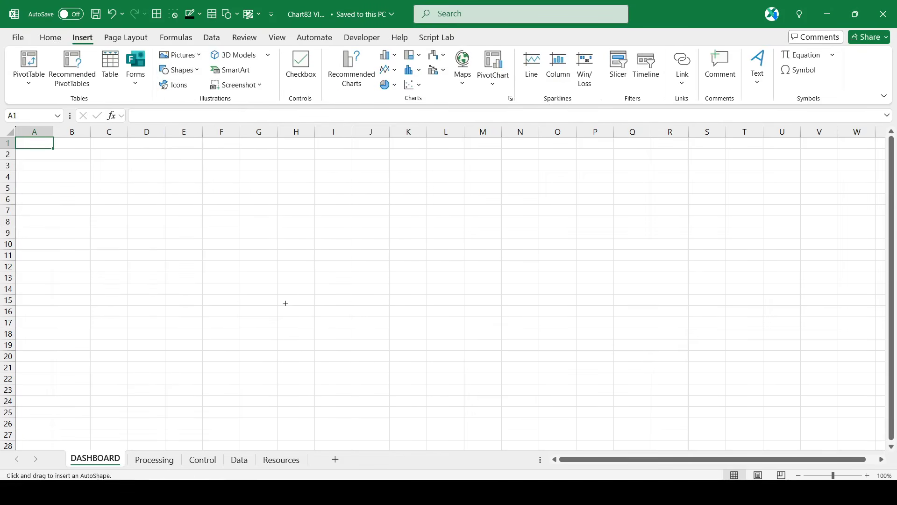
{"action": "left_click_drag", "start_coordinate": [229, 206], "coordinate": [444, 407]}
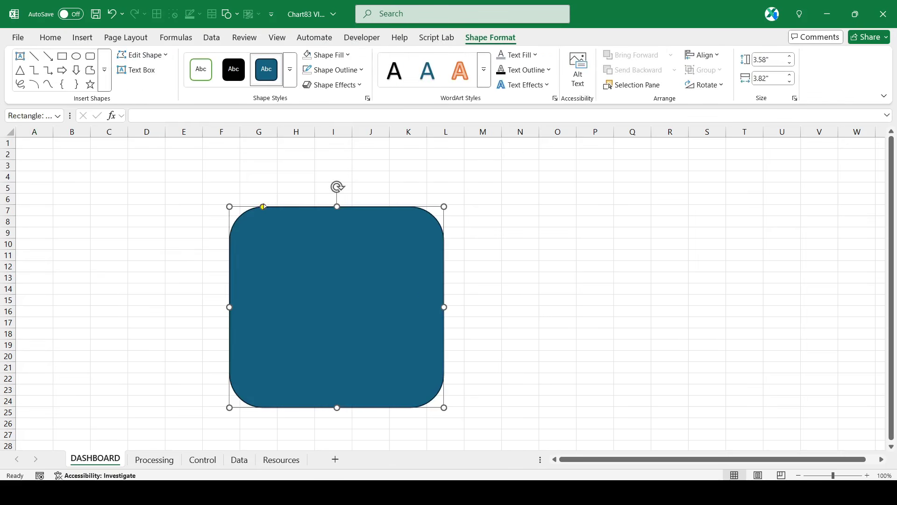
Step: Set the rounded rectangle's height to 5.7" and its width to 3.8"
{"action": "left_click", "coordinate": [775, 63]}
{"action": "type", "text": "5.7"}
{"action": "key", "text": "Tab"}
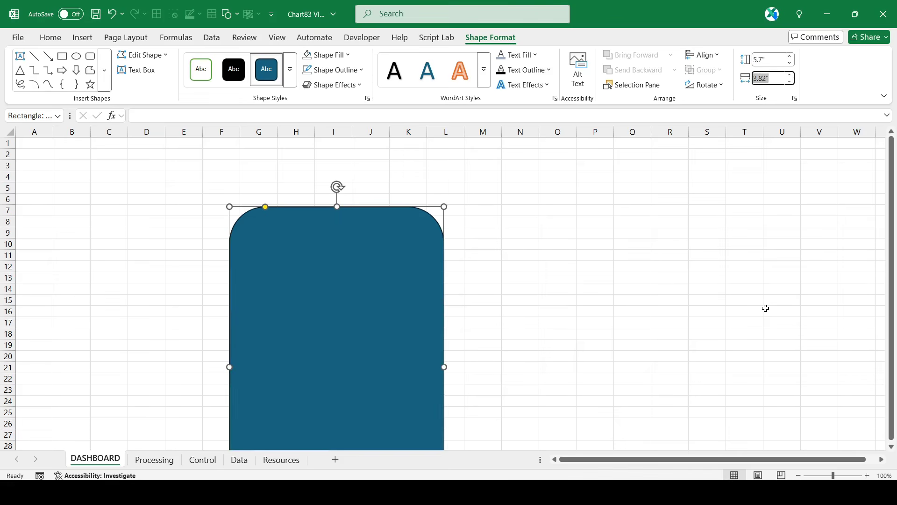
{"action": "type", "text": "3.8"}
{"action": "key", "text": "Return"}
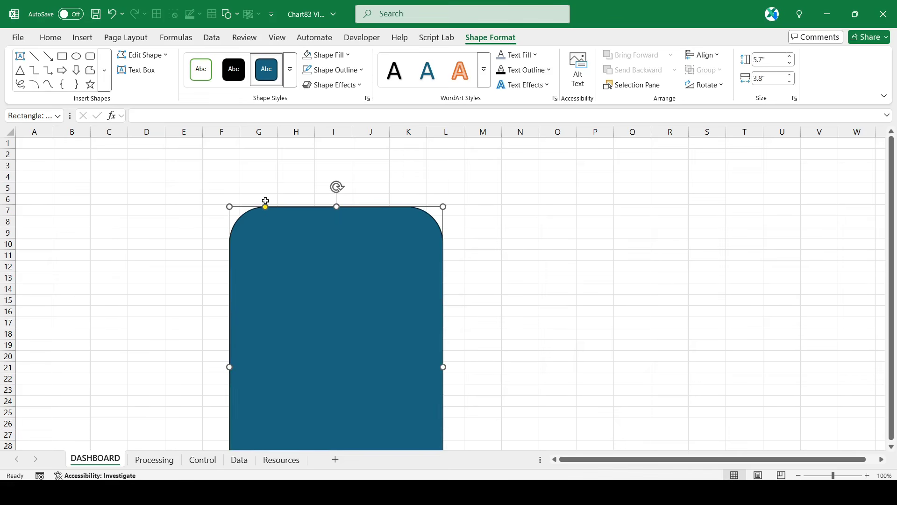
Step: Move the rounded rectangle up to start at row 2 near column F and reduce its corner rounding by about half
{"action": "left_click_drag", "start_coordinate": [268, 207], "coordinate": [265, 207]}
{"action": "left_click_drag", "start_coordinate": [278, 238], "coordinate": [253, 183]}
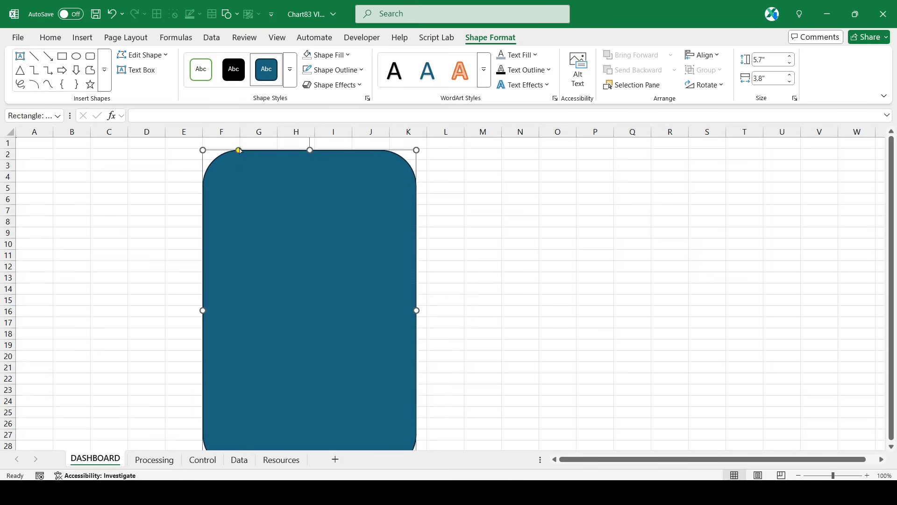
{"action": "left_click_drag", "start_coordinate": [239, 150], "coordinate": [220, 150]}
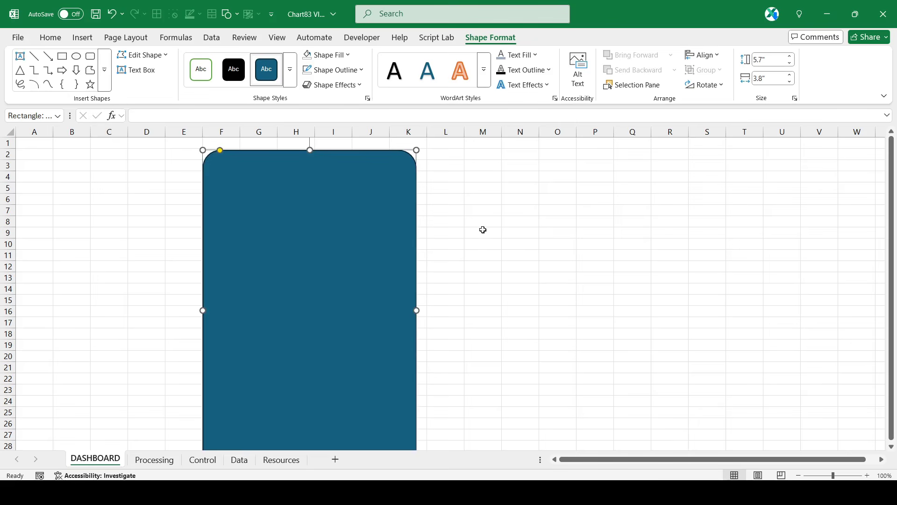
Step: Copy the line colour code #242D3A from cell B4 of the Resources sheet and return to the DASHBOARD sheet
{"action": "left_click", "coordinate": [276, 460]}
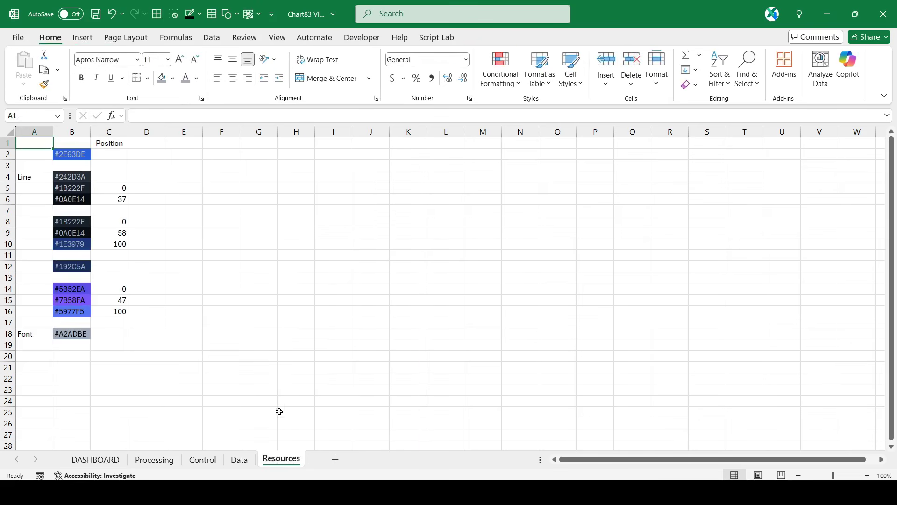
{"action": "left_click", "coordinate": [68, 176]}
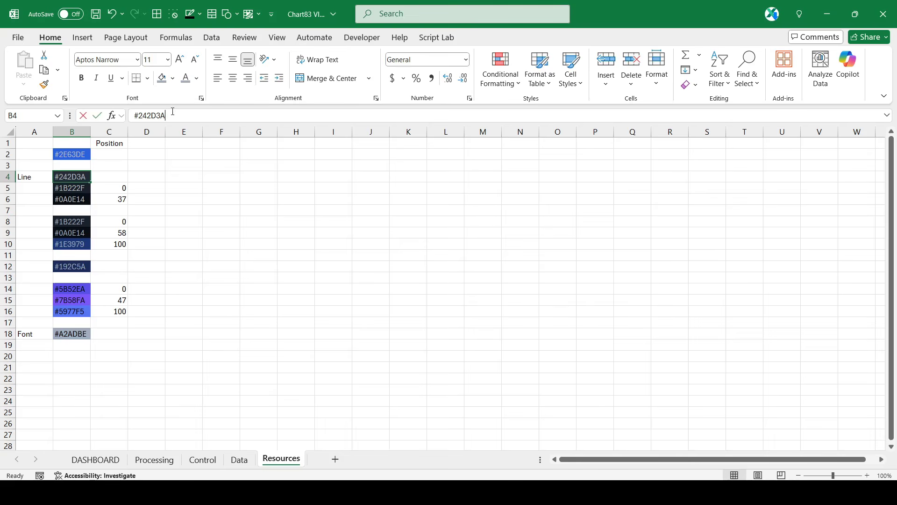
{"action": "left_click_drag", "start_coordinate": [171, 115], "coordinate": [133, 115]}
{"action": "right_click", "coordinate": [150, 115]}
{"action": "left_click", "coordinate": [174, 140]}
{"action": "left_click", "coordinate": [95, 459]}
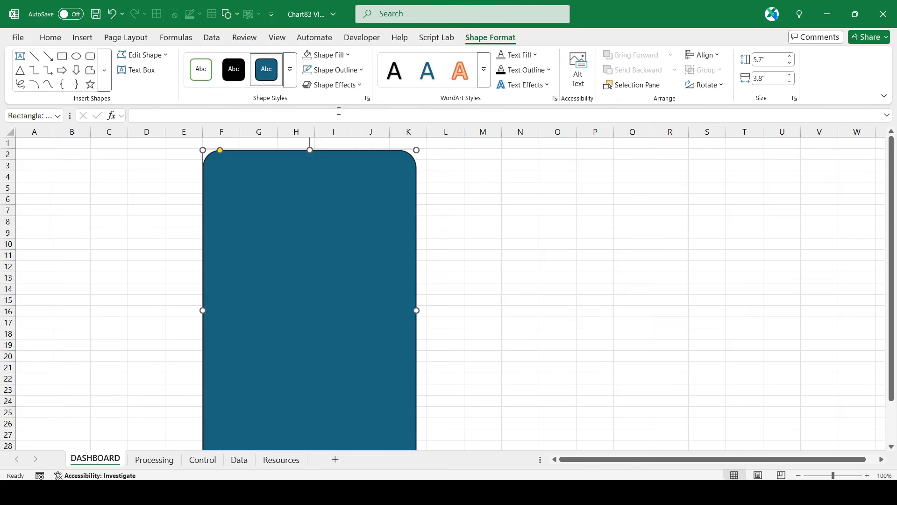
Step: Format the rounded rectangle's outline with the custom colour #242D3A and a width of 1 pt
{"action": "key", "text": "ctrl+1"}
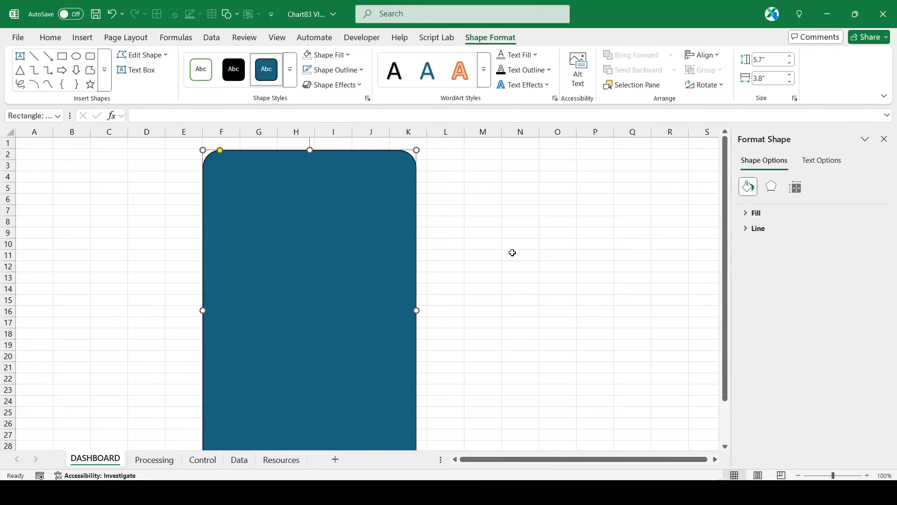
{"action": "left_click", "coordinate": [750, 228]}
{"action": "left_click", "coordinate": [866, 293]}
{"action": "left_click", "coordinate": [771, 277]}
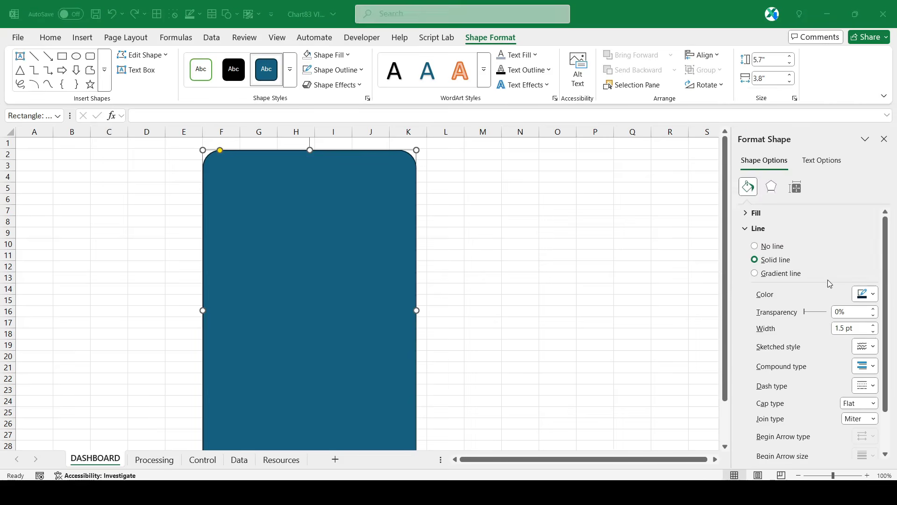
{"action": "key", "text": "Return"}
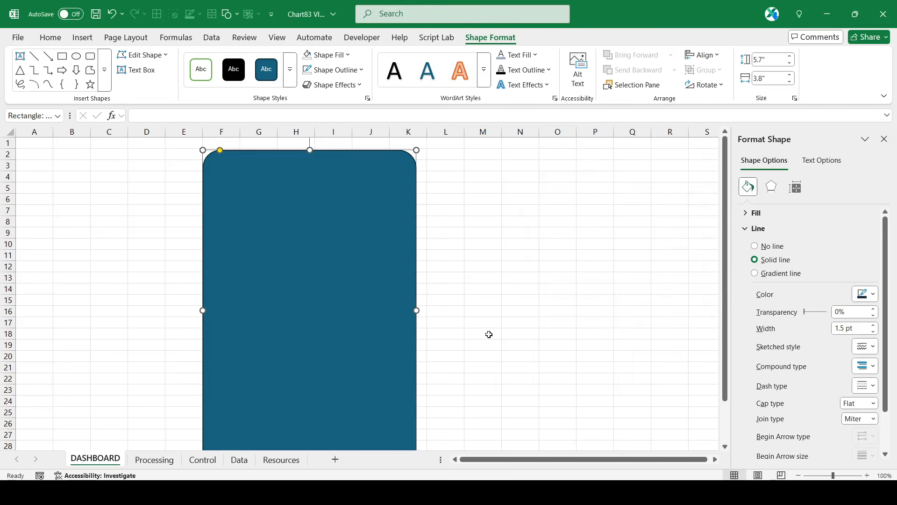
{"action": "left_click", "coordinate": [873, 332]}
{"action": "left_click", "coordinate": [873, 331]}
{"action": "left_click", "coordinate": [635, 320]}
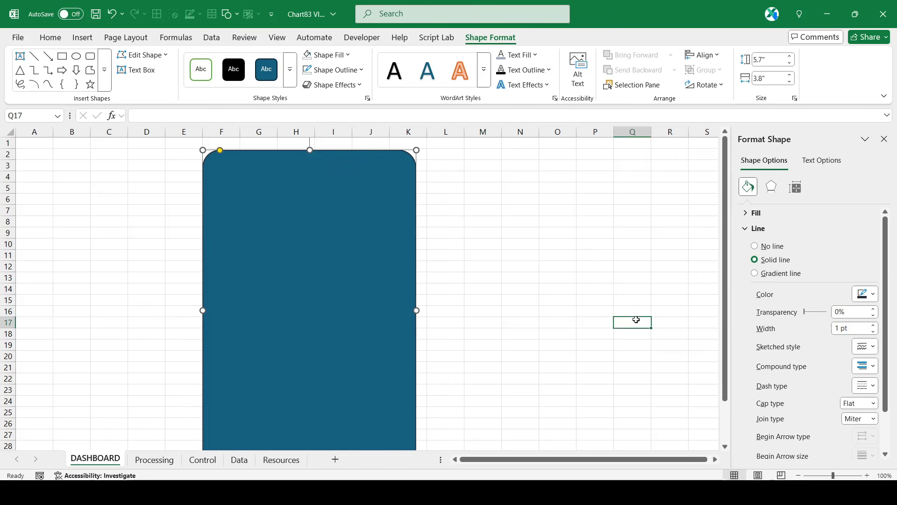
Step: Give the rounded rectangle a linear gradient fill at a 45° angle, removing the intermediate stops to keep only the two end stops
{"action": "left_click", "coordinate": [379, 216]}
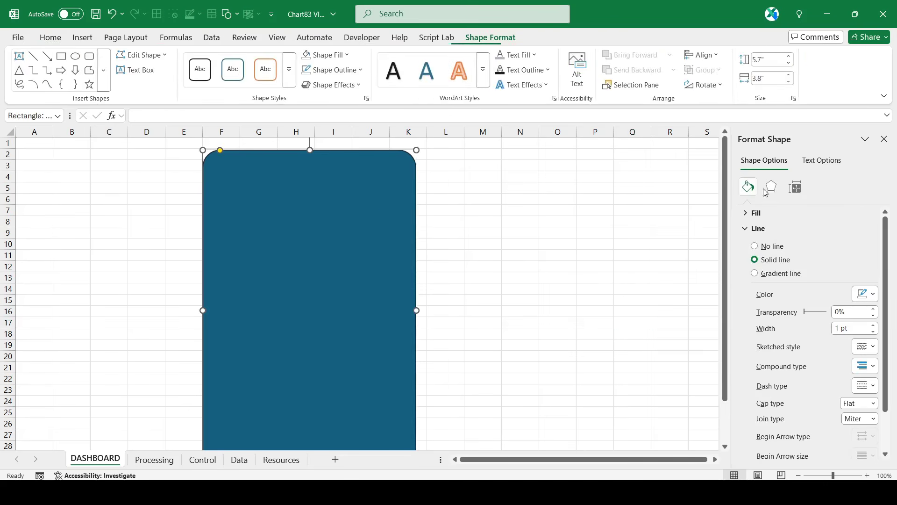
{"action": "left_click", "coordinate": [750, 213]}
{"action": "left_click", "coordinate": [771, 260]}
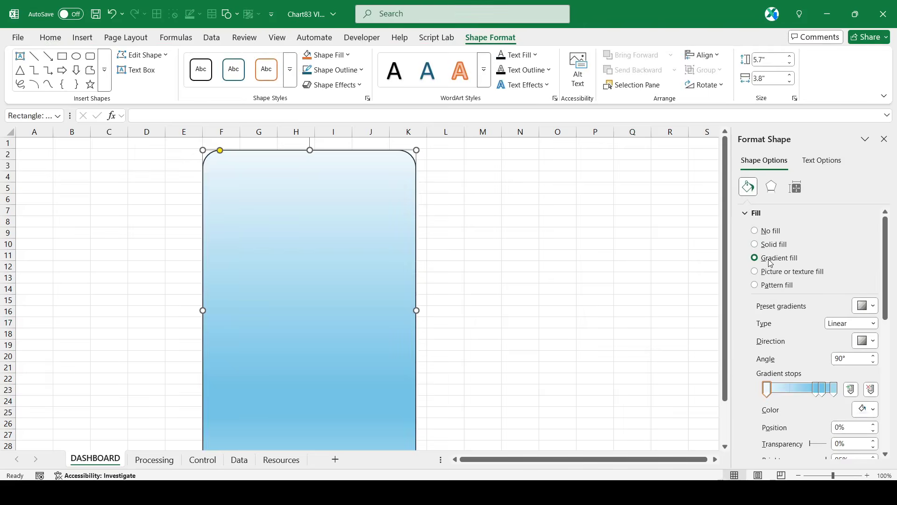
{"action": "left_click", "coordinate": [817, 389]}
{"action": "left_click", "coordinate": [867, 394]}
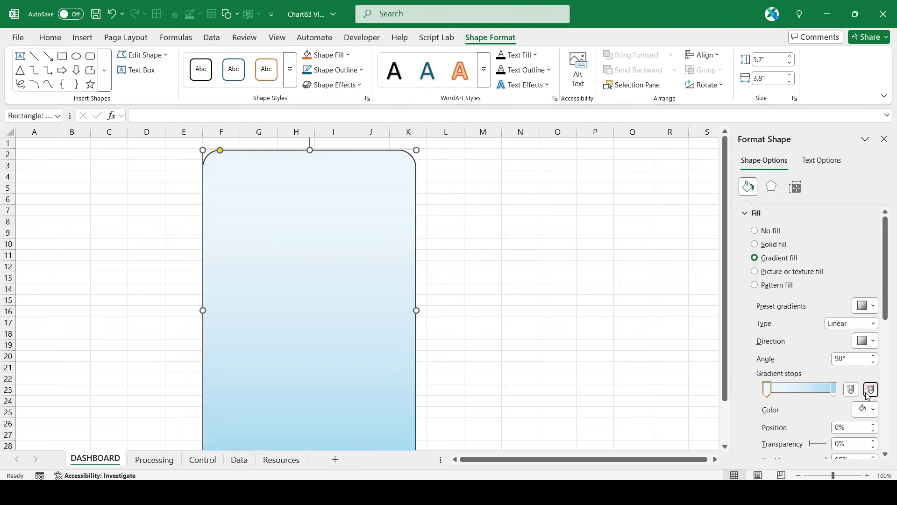
{"action": "left_click", "coordinate": [767, 357]}
{"action": "type", "text": "45"}
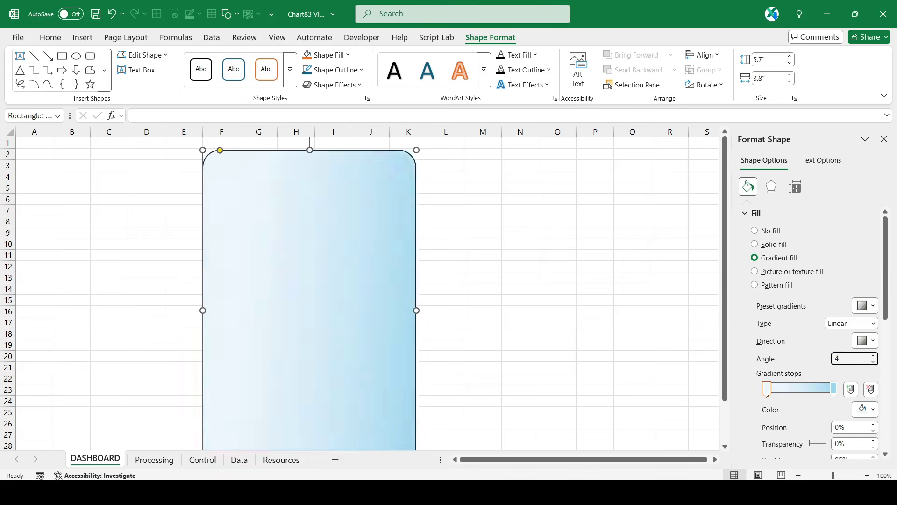
Step: Colour the rectangle's first gradient stop #1B222F, copying the code from cell B8 of the Resources sheet
{"action": "left_click", "coordinate": [282, 460]}
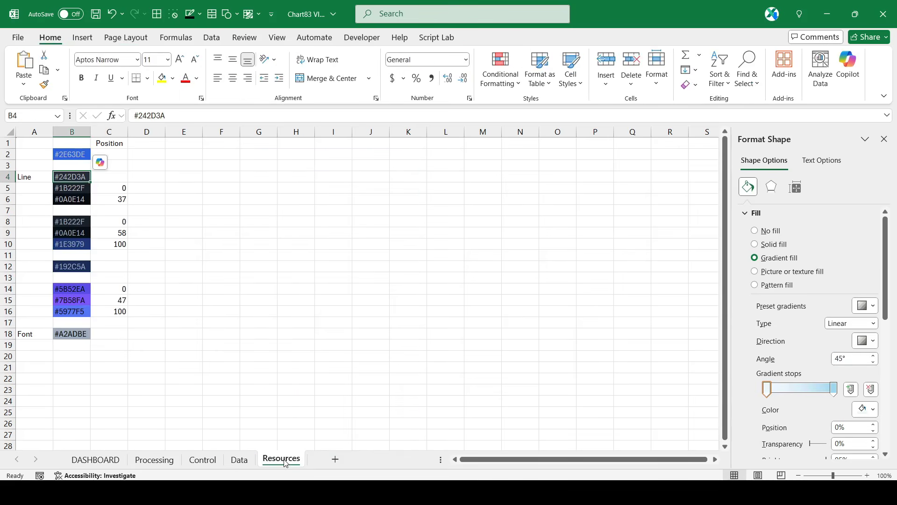
{"action": "left_click", "coordinate": [70, 221]}
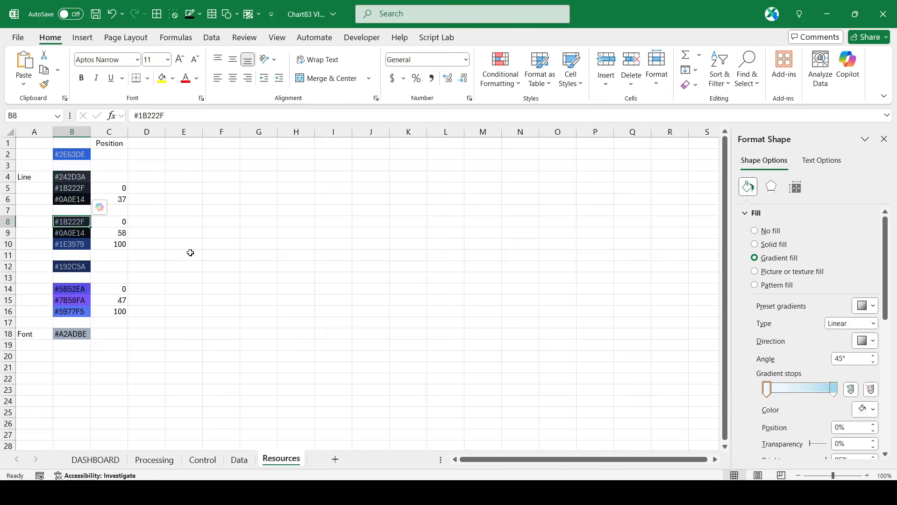
{"action": "key", "text": "ctrl+c"}
{"action": "left_click", "coordinate": [105, 460]}
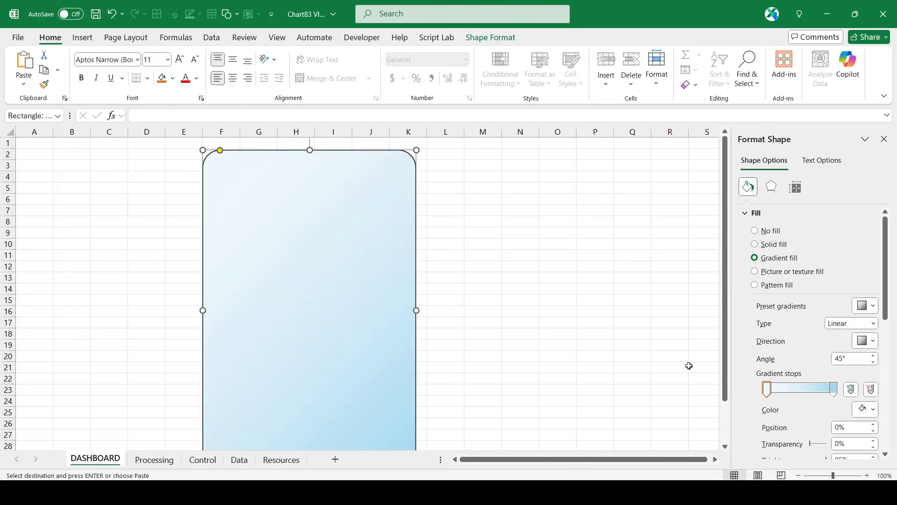
{"action": "left_click", "coordinate": [865, 409]}
{"action": "left_click", "coordinate": [771, 393]}
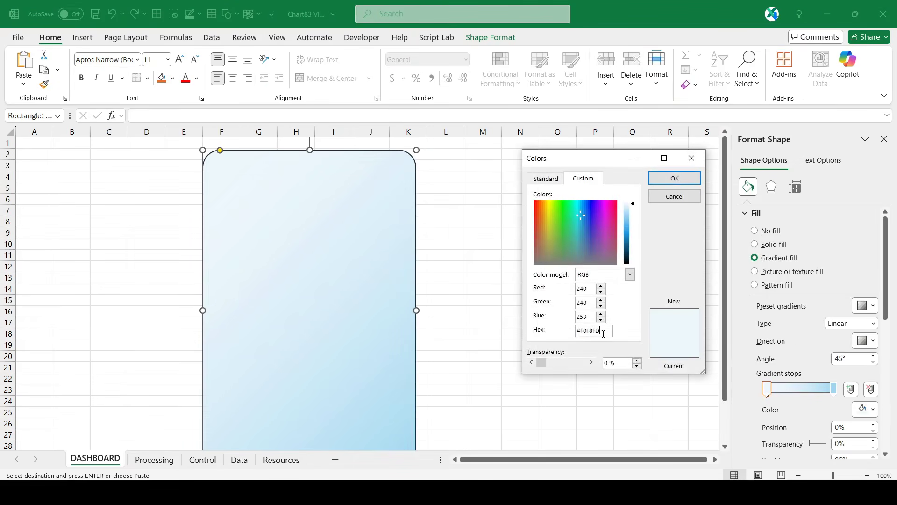
{"action": "key", "text": "ctrl+v"}
{"action": "key", "text": "Return"}
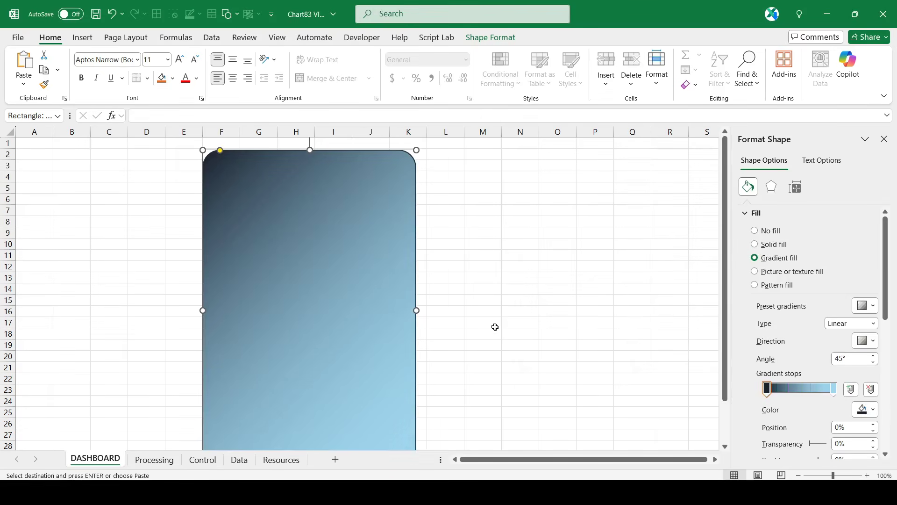
Step: Add a gradient stop midway in the rectangle's fill and copy its colour code #0A0E14 from cell B9 of the Resources sheet
{"action": "left_click", "coordinate": [799, 392]}
{"action": "left_click", "coordinate": [299, 460]}
{"action": "left_click", "coordinate": [119, 233]}
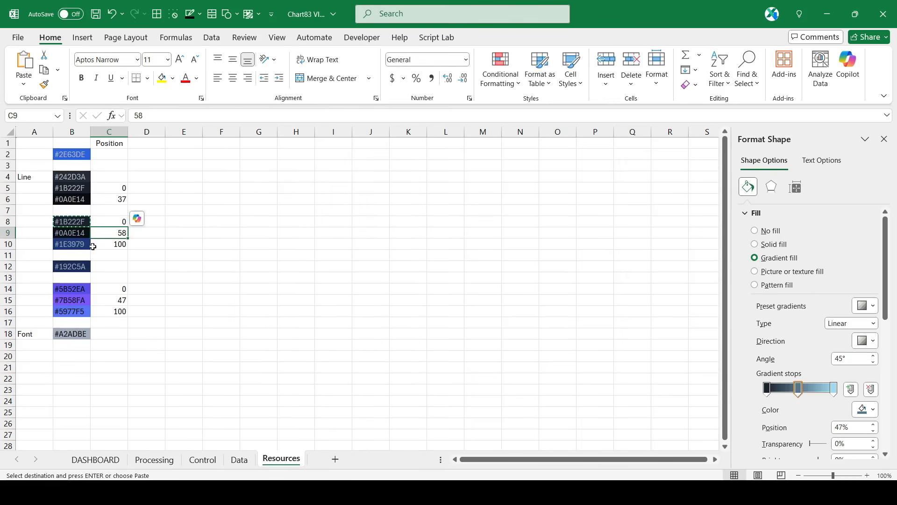
{"action": "left_click", "coordinate": [74, 233]}
{"action": "key", "text": "ctrl+c"}
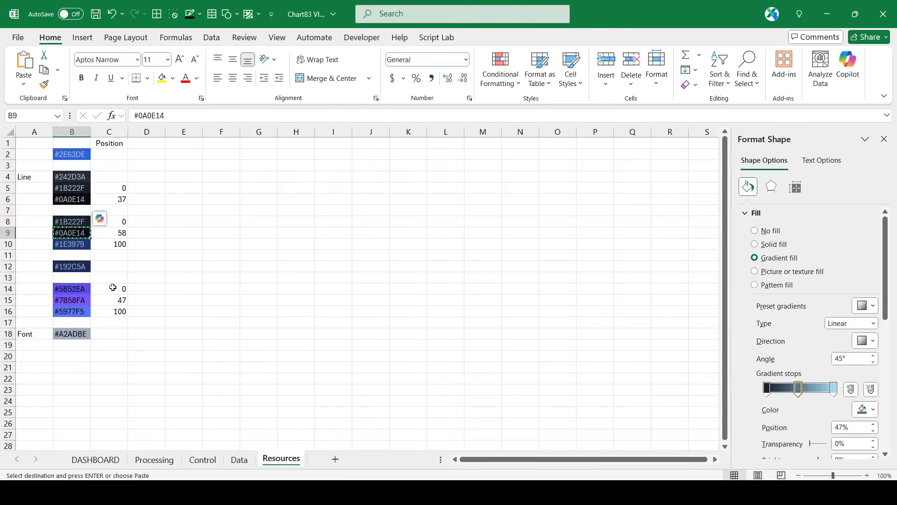
{"action": "left_click", "coordinate": [96, 459]}
Step: Set the middle gradient stop's colour to #0A0E14 and its position to 58%
{"action": "left_click", "coordinate": [872, 409]}
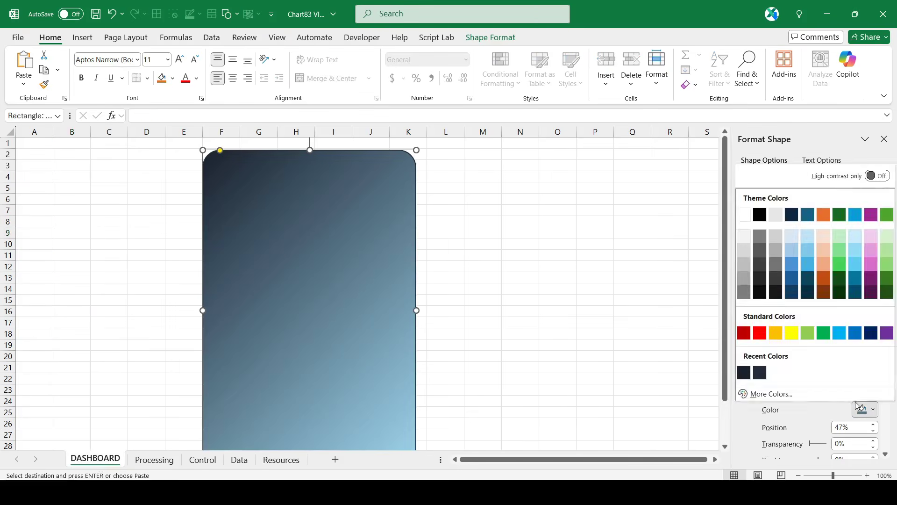
{"action": "left_click", "coordinate": [771, 394]}
{"action": "left_click_drag", "start_coordinate": [608, 332], "coordinate": [517, 332]}
{"action": "key", "text": "ctrl+v"}
{"action": "key", "text": "Return"}
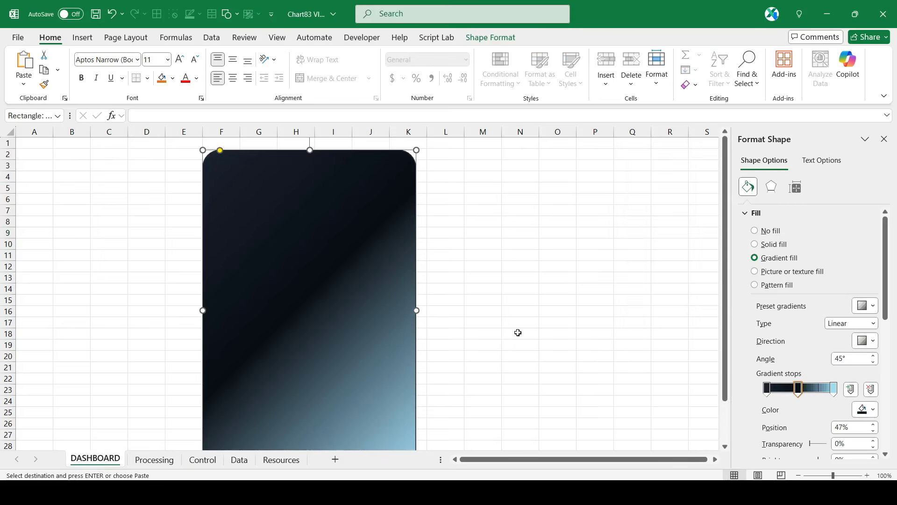
{"action": "double_click", "coordinate": [847, 427]}
{"action": "type", "text": "58"}
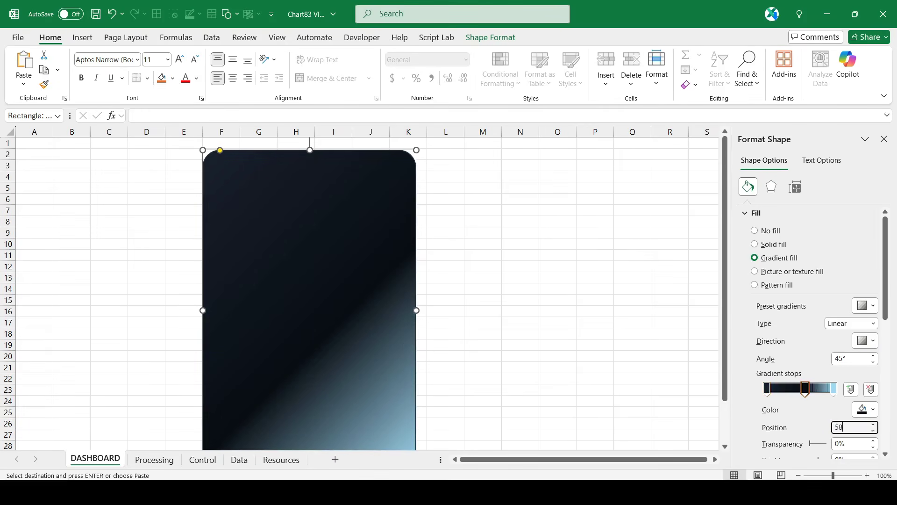
Step: Set the rectangle's last gradient stop to #1E3979, copying the code from cell B10 of the Resources sheet
{"action": "left_click", "coordinate": [281, 459]}
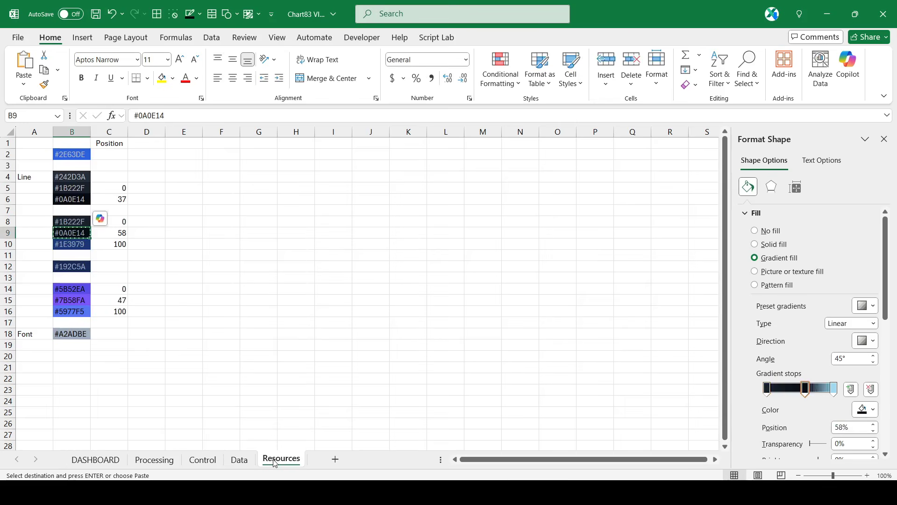
{"action": "left_click", "coordinate": [77, 247]}
{"action": "left_click", "coordinate": [44, 70]}
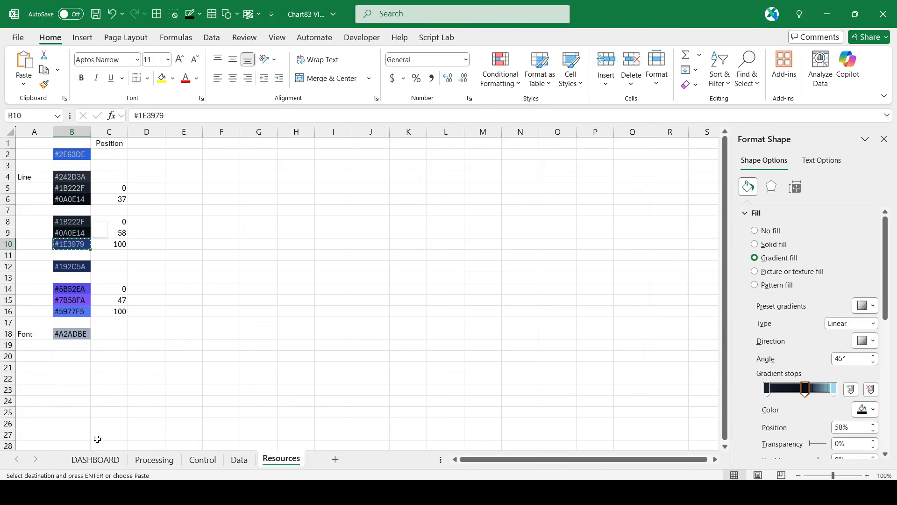
{"action": "left_click", "coordinate": [95, 459]}
{"action": "left_click", "coordinate": [834, 388]}
{"action": "left_click", "coordinate": [866, 410]}
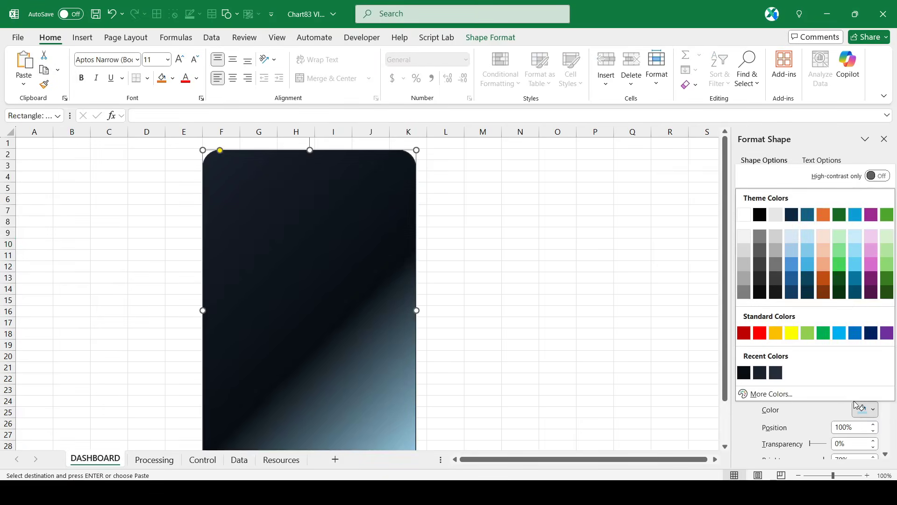
{"action": "left_click", "coordinate": [781, 394]}
{"action": "double_click", "coordinate": [595, 330]}
{"action": "key", "text": "ctrl+v"}
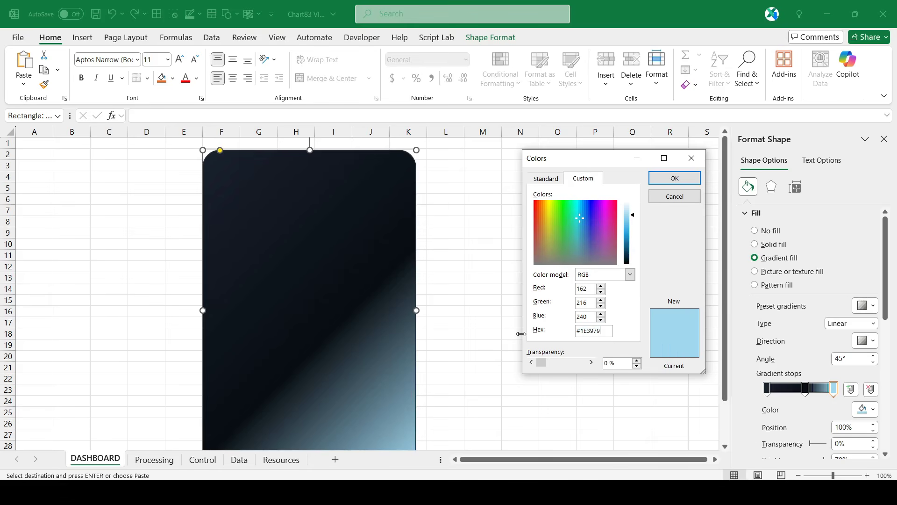
{"action": "key", "text": "Return"}
{"action": "left_click", "coordinate": [519, 335]}
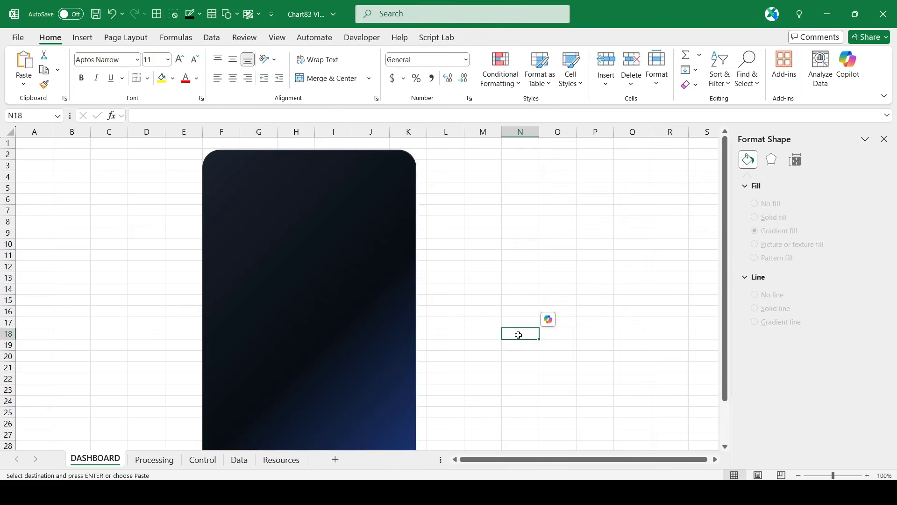
Step: Fill all cells of the DASHBOARD sheet with black
{"action": "scroll", "coordinate": [538, 270], "scroll_direction": "down", "scroll_amount": 2}
{"action": "scroll", "coordinate": [538, 271], "scroll_direction": "up", "scroll_amount": 2}
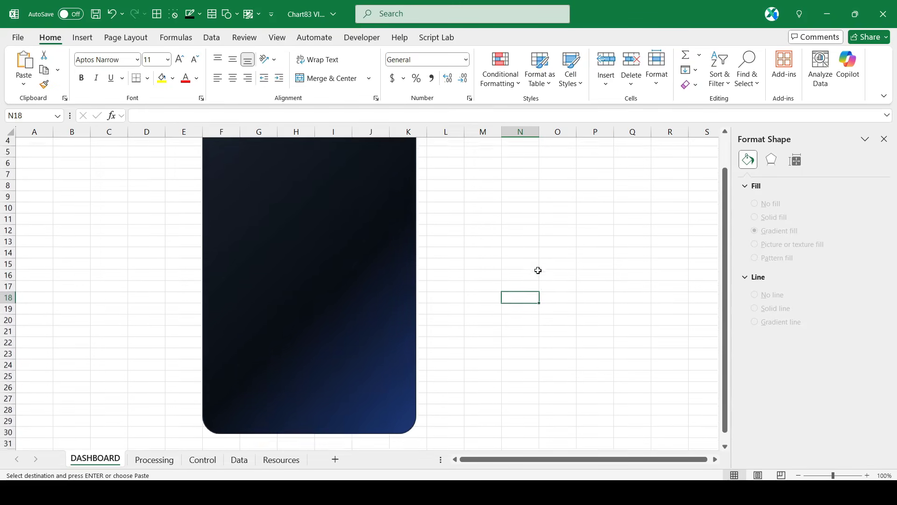
{"action": "scroll", "coordinate": [538, 270], "scroll_direction": "down", "scroll_amount": 2, "text": "ctrl"}
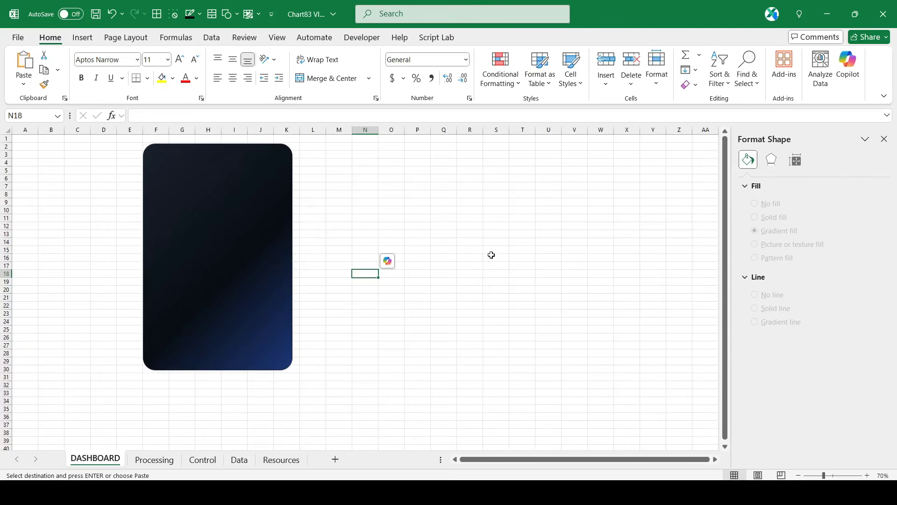
{"action": "left_click", "coordinate": [8, 131]}
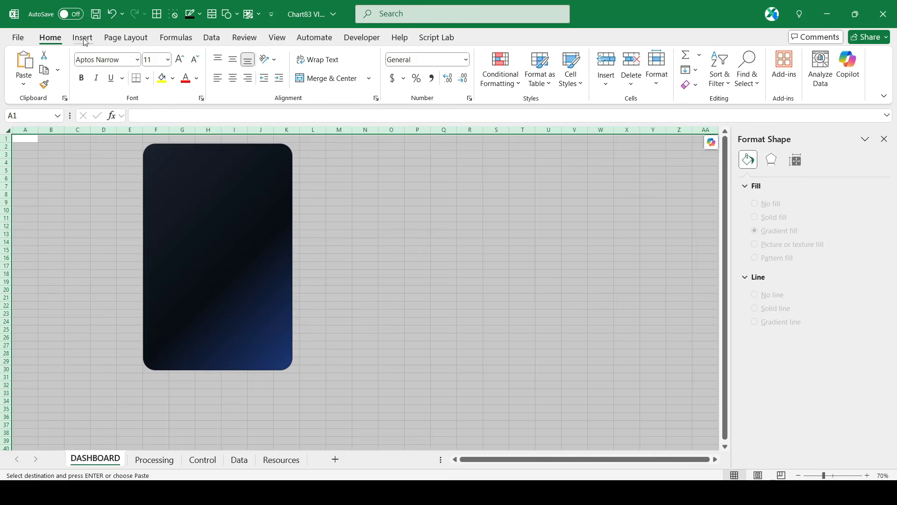
{"action": "left_click", "coordinate": [173, 78]}
{"action": "left_click", "coordinate": [178, 135]}
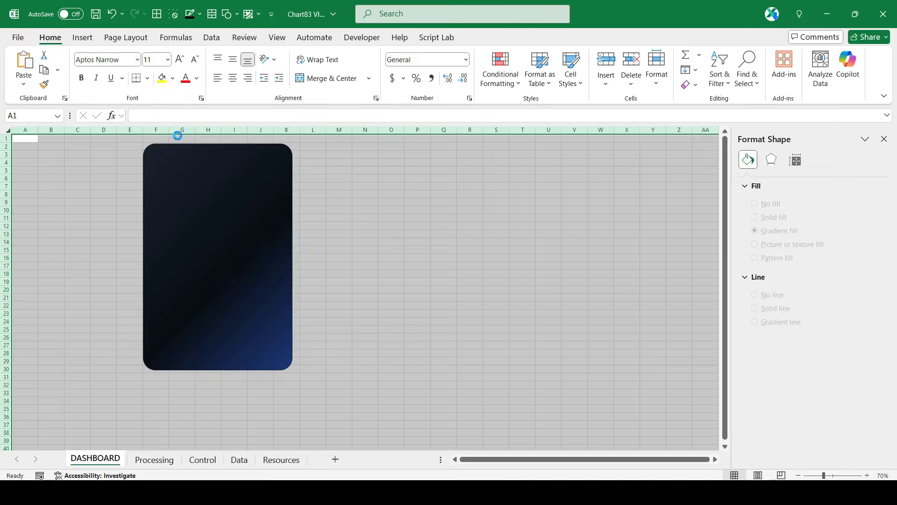
{"action": "left_click", "coordinate": [443, 288]}
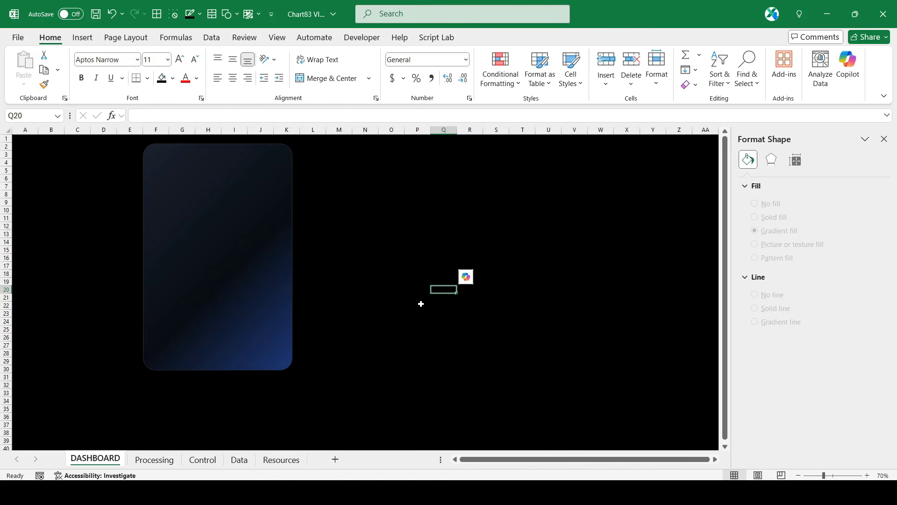
Step: Change the card's gradient type to Radial, with the gradient radiating from the shape's top-left corner
{"action": "left_click", "coordinate": [259, 303]}
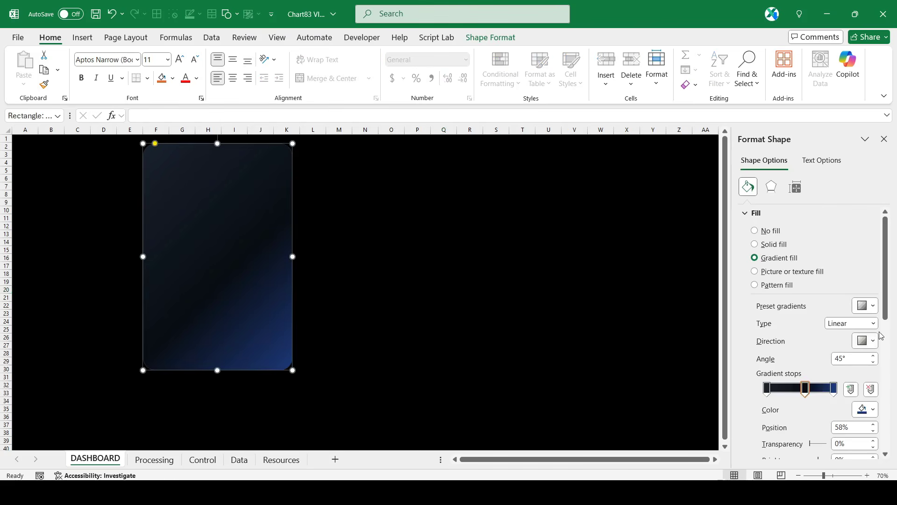
{"action": "left_click", "coordinate": [873, 322]}
{"action": "left_click", "coordinate": [836, 346]}
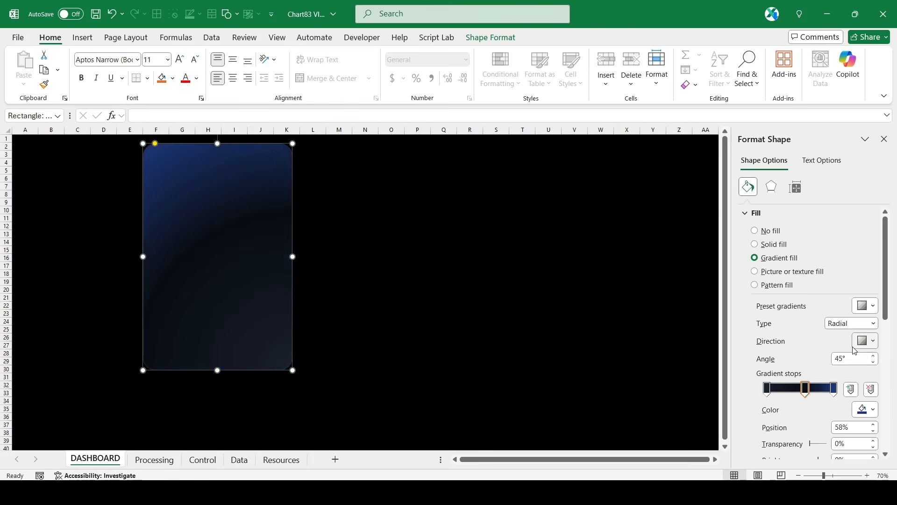
{"action": "left_click", "coordinate": [872, 341]}
{"action": "left_click", "coordinate": [880, 364]}
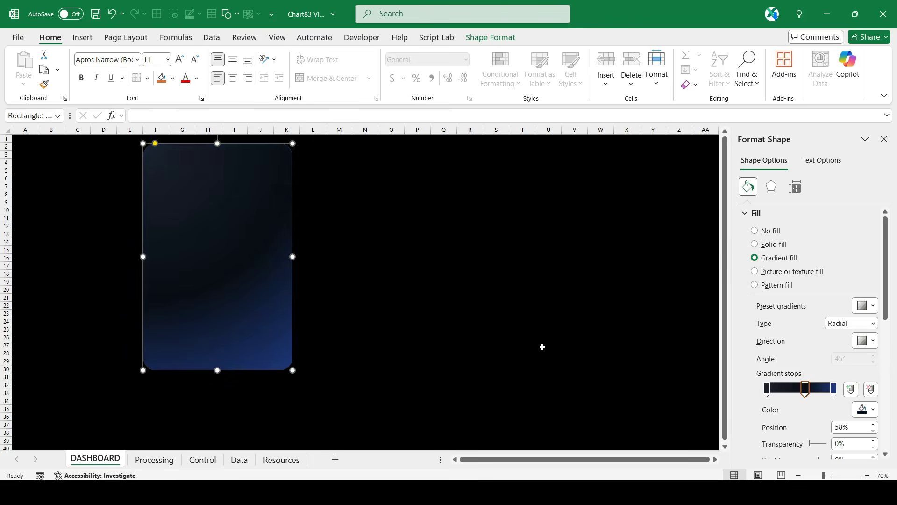
{"action": "left_click", "coordinate": [533, 337]}
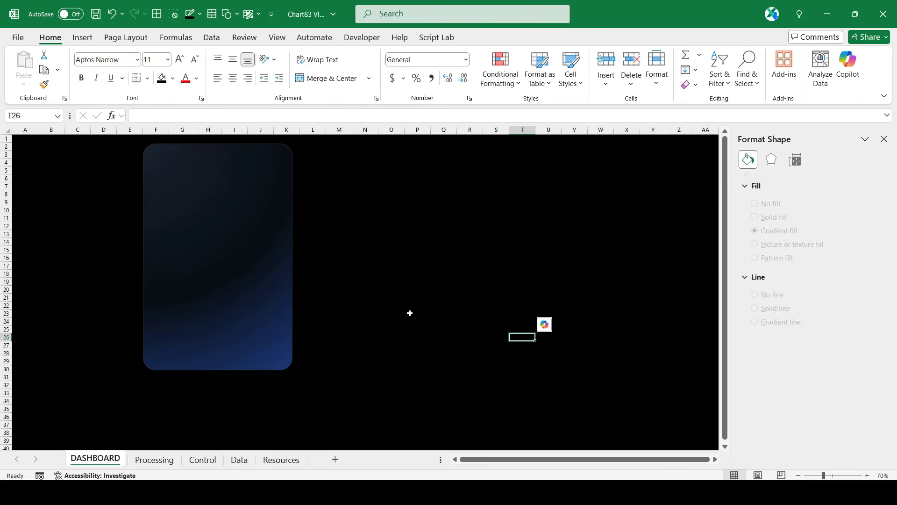
Step: Duplicate the card and place the copy beside the original, aligned at the top and starting in column L
{"action": "scroll", "coordinate": [410, 314], "scroll_direction": "up", "scroll_amount": 1, "text": "ctrl"}
{"action": "left_click", "coordinate": [282, 206]}
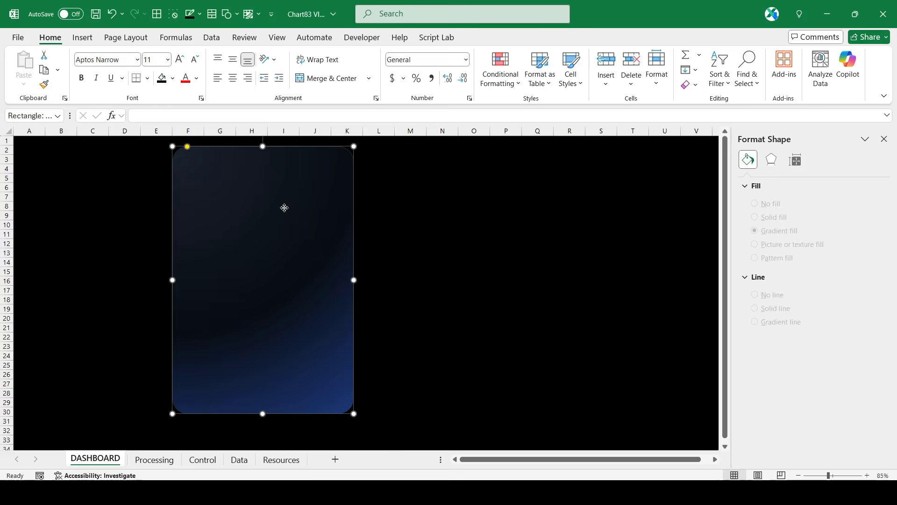
{"action": "left_click_drag", "start_coordinate": [252, 215], "coordinate": [460, 226], "text": "ctrl"}
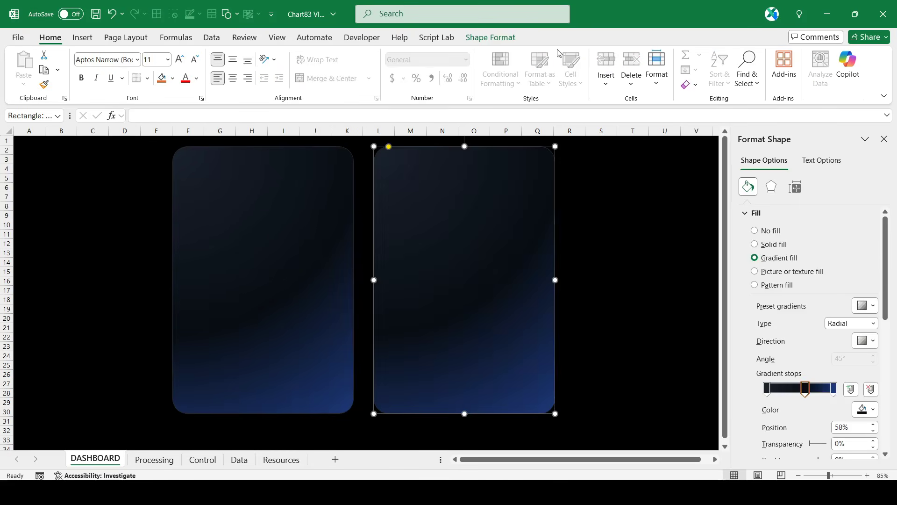
Step: Resize the duplicated card to 1.3" high and 3.2" wide
{"action": "left_click", "coordinate": [490, 38]}
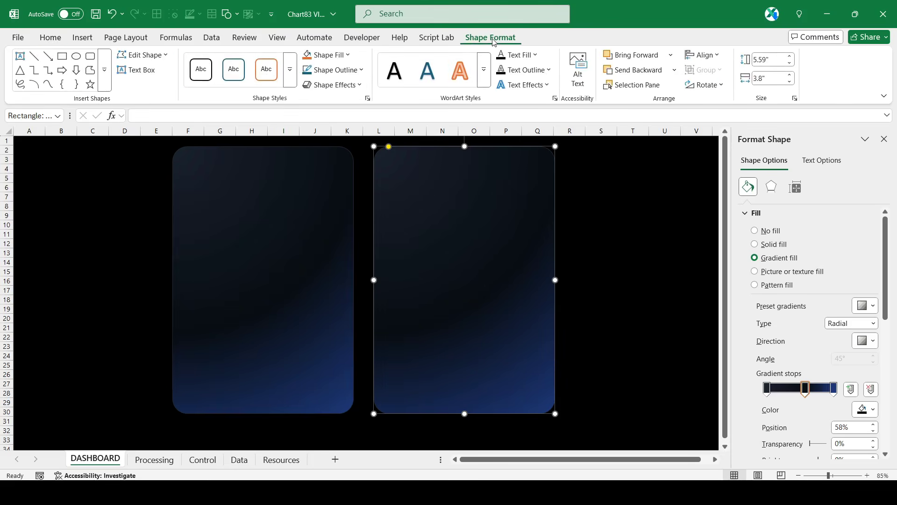
{"action": "left_click", "coordinate": [782, 59]}
{"action": "type", "text": "1.3"}
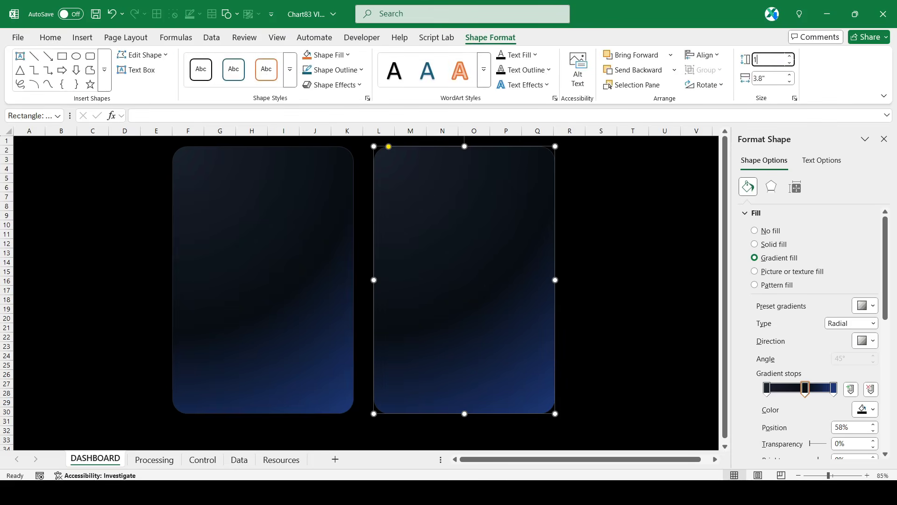
{"action": "key", "text": "Tab"}
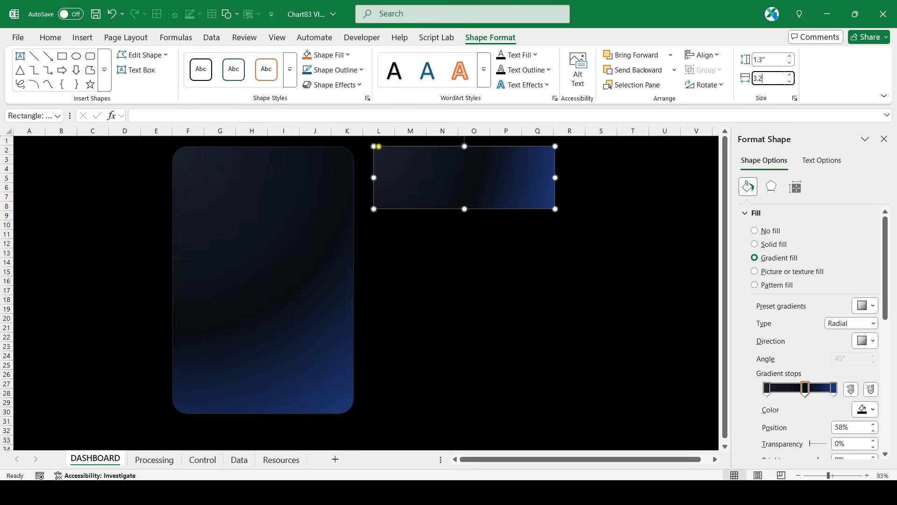
{"action": "type", "text": "3.2"}
{"action": "key", "text": "Return"}
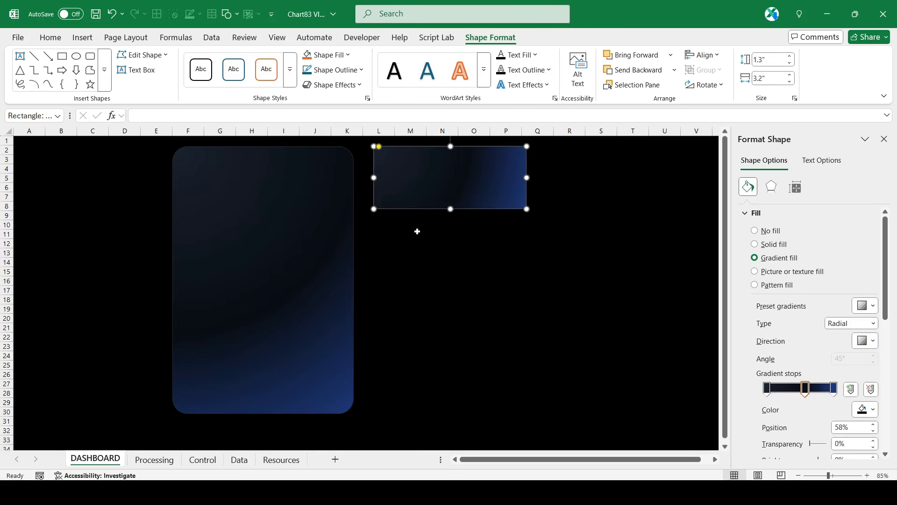
Step: Increase the corner rounding of the small card so it resembles the large card's corners
{"action": "left_click_drag", "start_coordinate": [379, 146], "coordinate": [390, 151]}
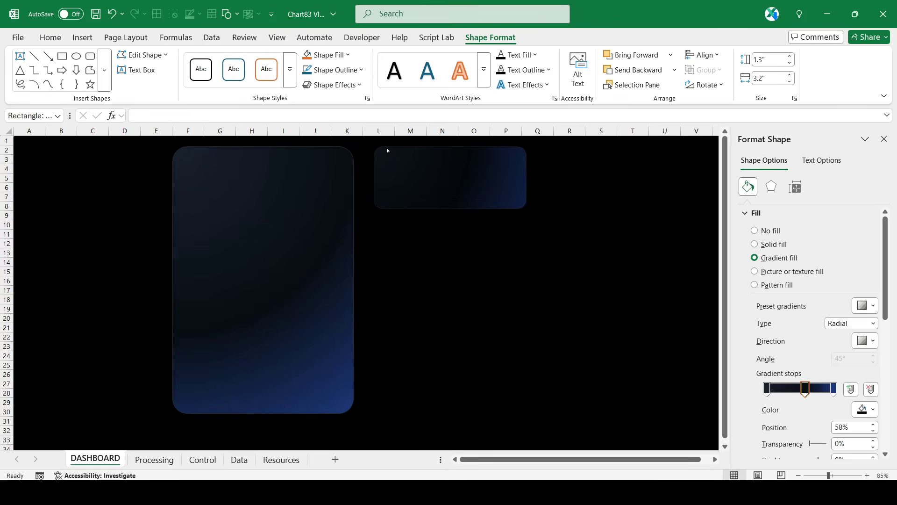
{"action": "left_click_drag", "start_coordinate": [388, 150], "coordinate": [387, 150]}
{"action": "left_click", "coordinate": [522, 288]}
Step: Remove the middle gradient stop from the small card's fill, keeping only the two end stops
{"action": "left_click", "coordinate": [470, 169]}
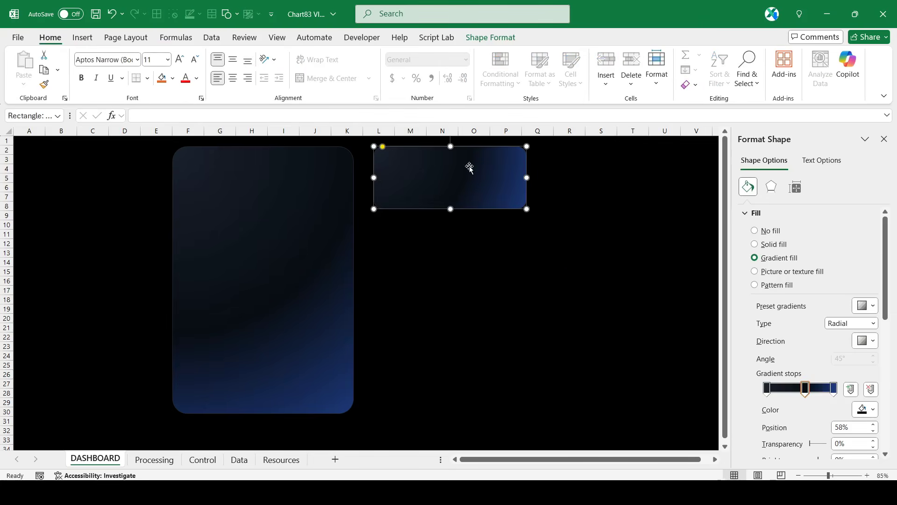
{"action": "scroll", "coordinate": [813, 374], "scroll_direction": "down", "scroll_amount": 2}
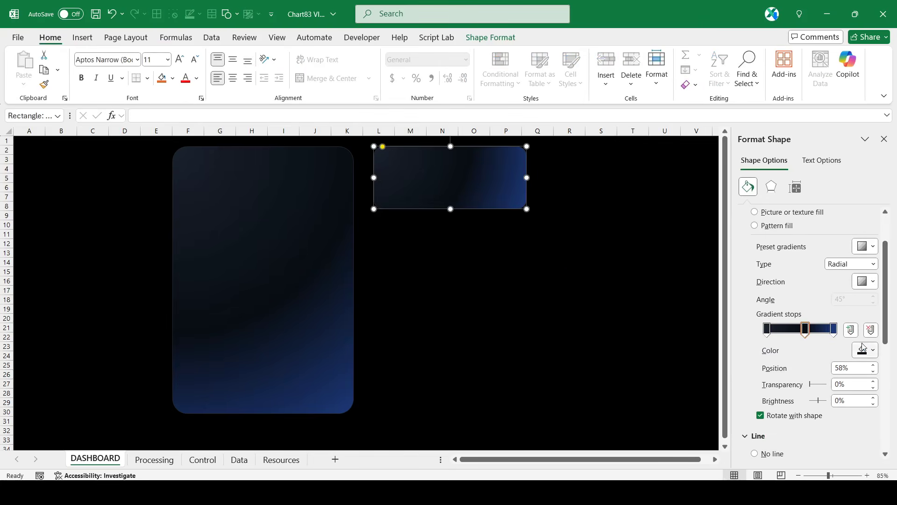
{"action": "left_click", "coordinate": [871, 330]}
{"action": "left_click", "coordinate": [871, 331]}
Step: Set the small card's first gradient stop to #1B222F, copying the code from cell B5 of the Resources sheet
{"action": "left_click", "coordinate": [275, 459]}
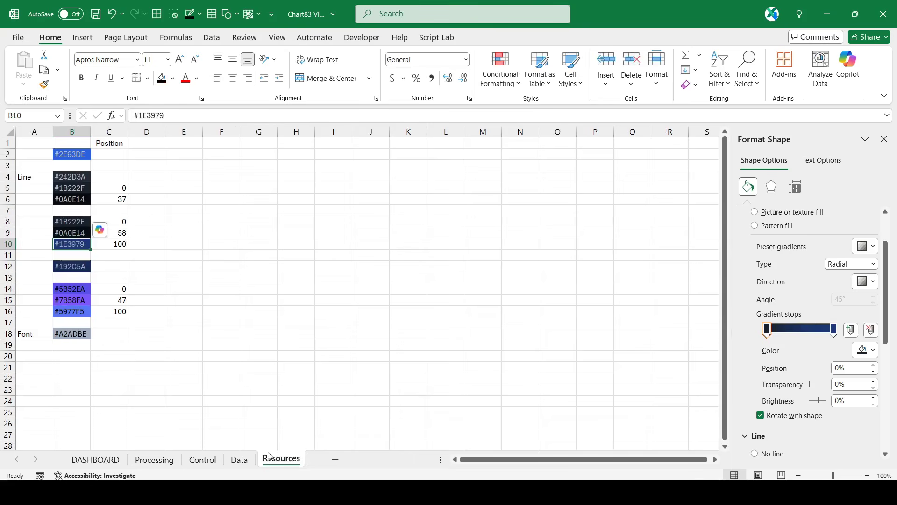
{"action": "left_click", "coordinate": [64, 190]}
{"action": "key", "text": "ctrl+c"}
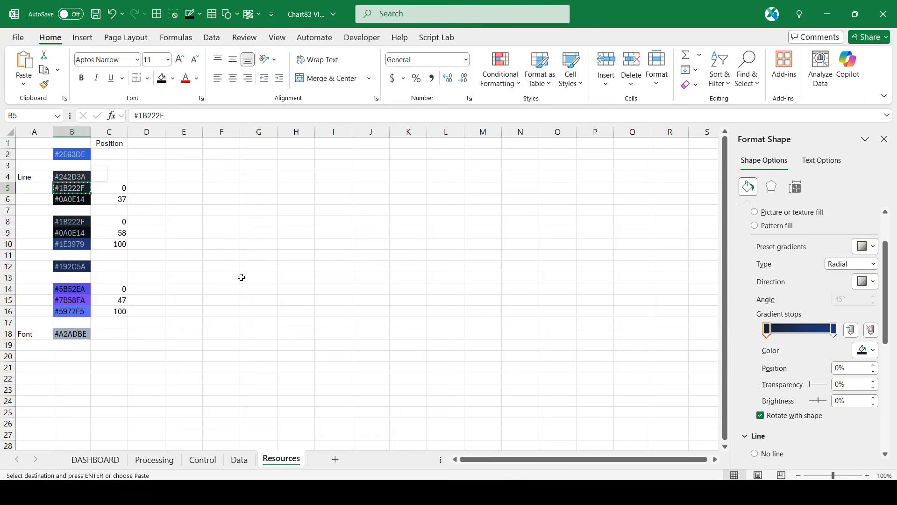
{"action": "left_click", "coordinate": [86, 460]}
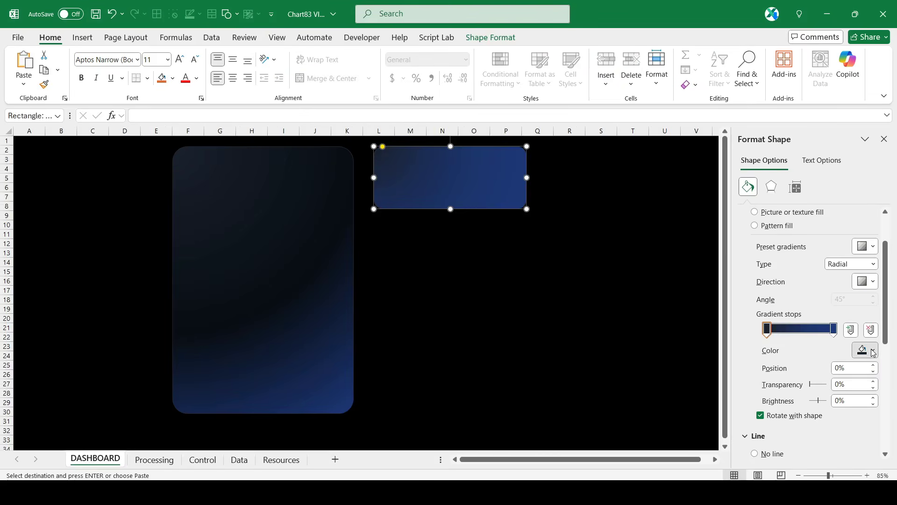
{"action": "left_click", "coordinate": [873, 350]}
{"action": "left_click", "coordinate": [771, 333]}
{"action": "left_click_drag", "start_coordinate": [602, 331], "coordinate": [540, 336]}
{"action": "key", "text": "ctrl+v"}
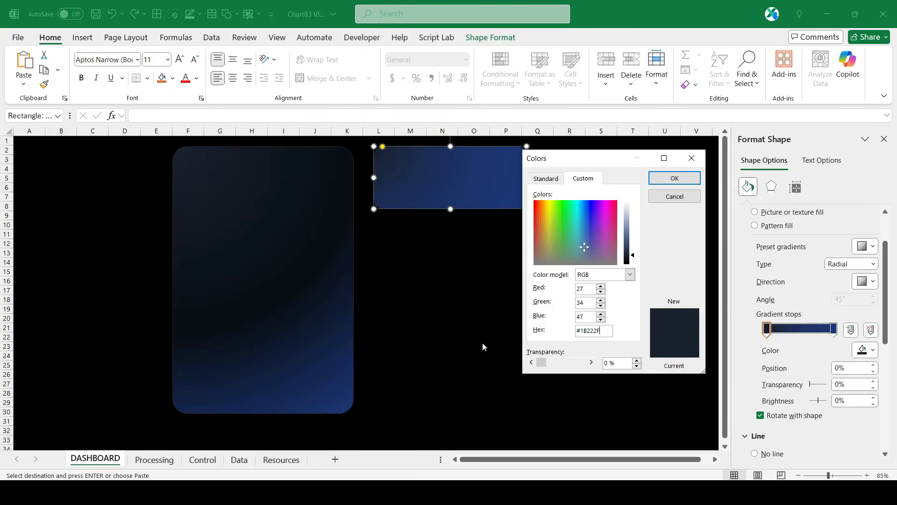
{"action": "key", "text": "Return"}
Step: Set the small card's last gradient stop to #0A0E14, copying the code from cell B6 of the Resources sheet
{"action": "left_click", "coordinate": [278, 460]}
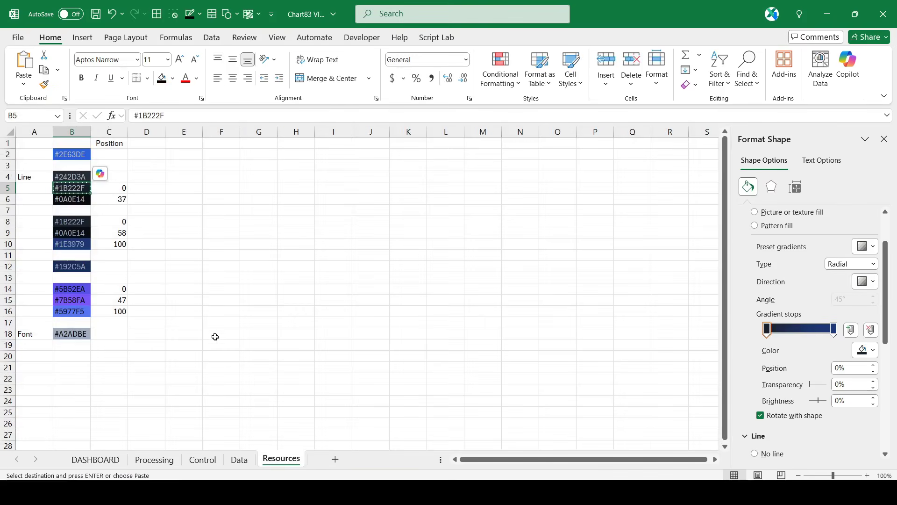
{"action": "left_click", "coordinate": [71, 199]}
{"action": "key", "text": "ctrl+c"}
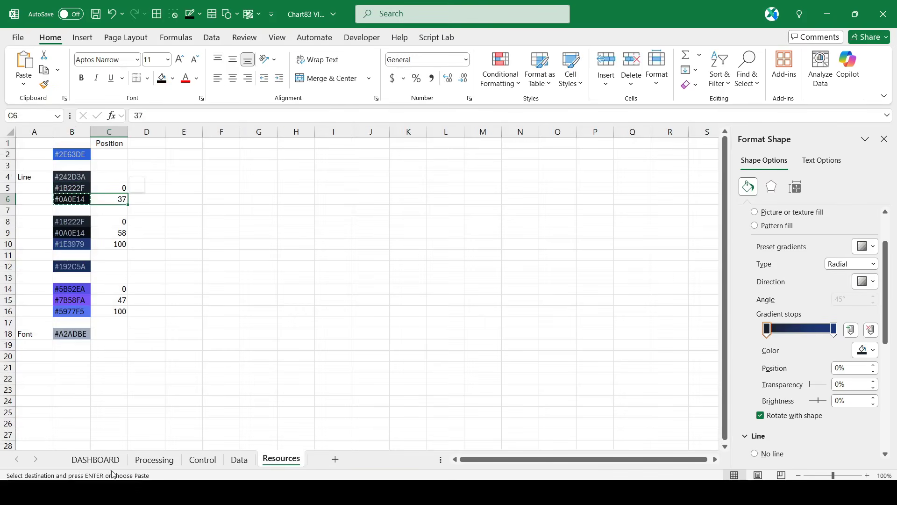
{"action": "left_click", "coordinate": [104, 459]}
{"action": "left_click", "coordinate": [834, 329]}
{"action": "left_click", "coordinate": [865, 350]}
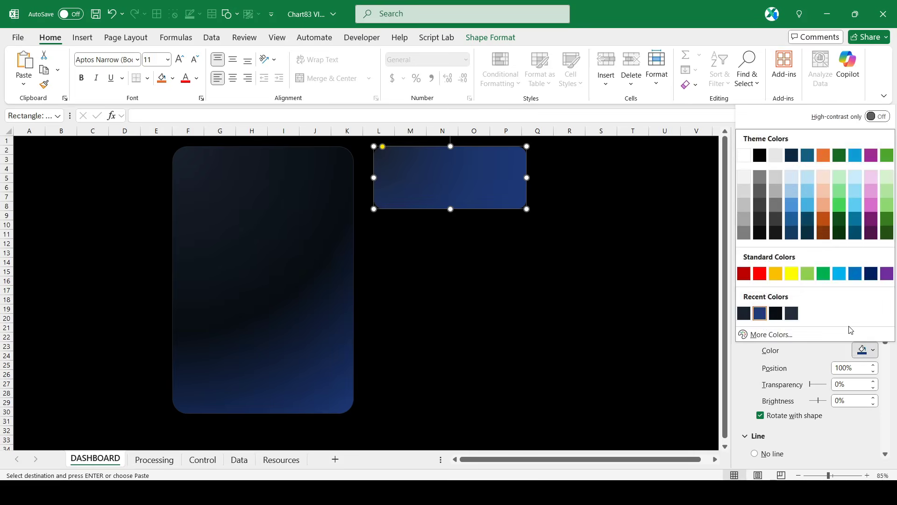
{"action": "left_click", "coordinate": [846, 332]}
{"action": "left_click_drag", "start_coordinate": [600, 331], "coordinate": [519, 335]}
{"action": "key", "text": "ctrl+v"}
{"action": "key", "text": "Return"}
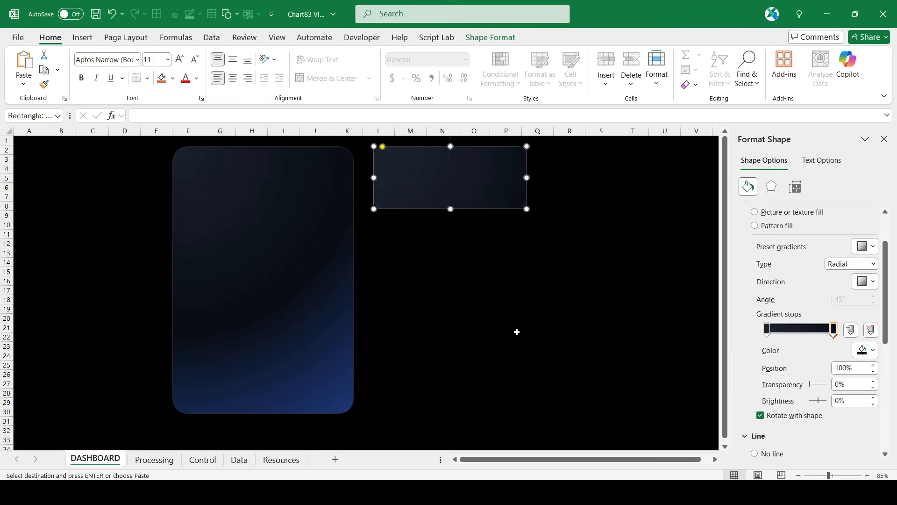
Step: Set the position of the small card's #0A0E14 gradient stop to 37%
{"action": "left_click_drag", "start_coordinate": [860, 367], "coordinate": [796, 373]}
{"action": "type", "text": "37"}
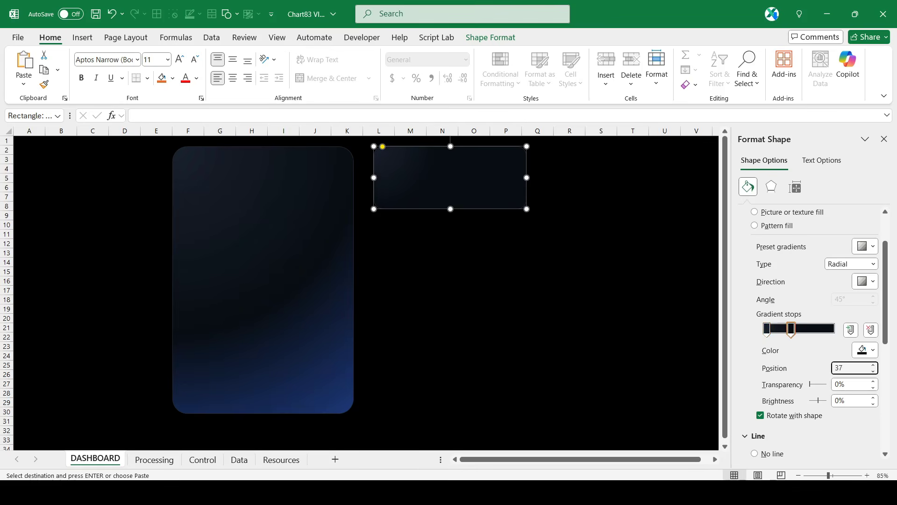
{"action": "left_click", "coordinate": [874, 264]}
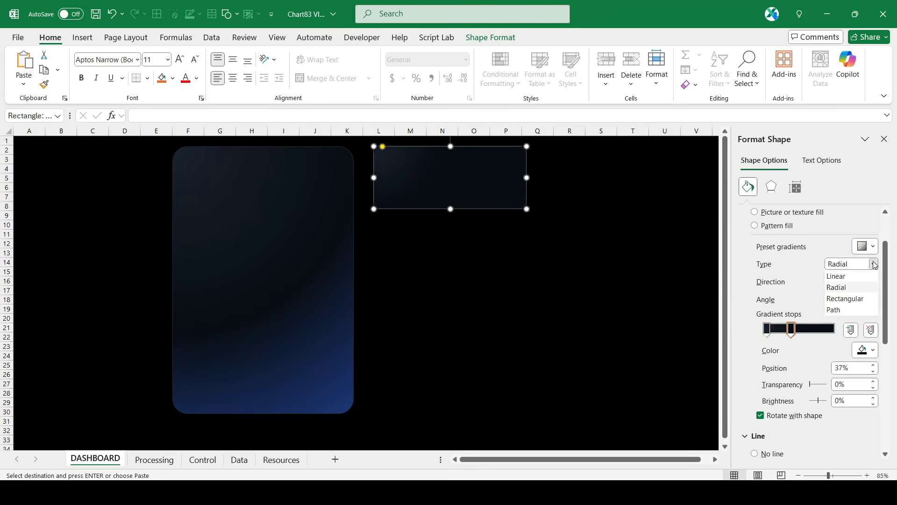
{"action": "left_click", "coordinate": [630, 265]}
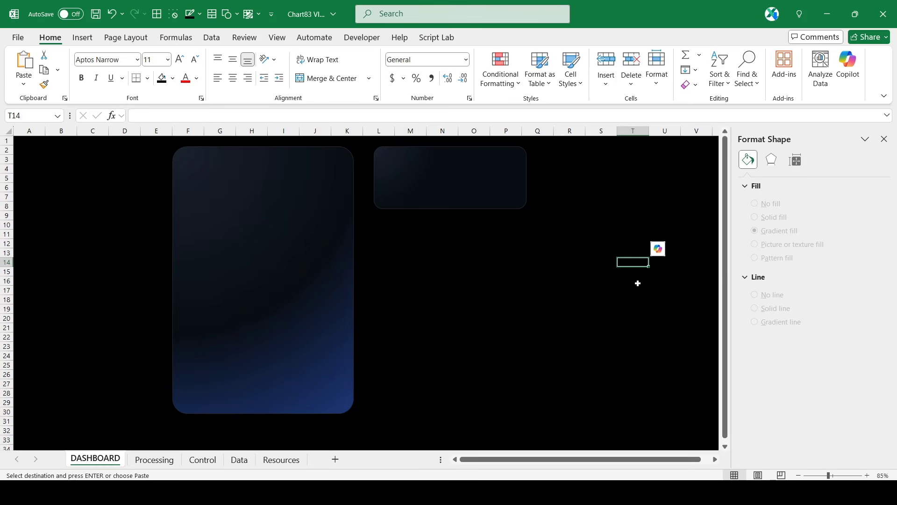
Step: Change the small card's gradient type to Linear and hide the Copilot prompt until the document is reopened
{"action": "left_click", "coordinate": [475, 188]}
{"action": "left_click", "coordinate": [873, 323]}
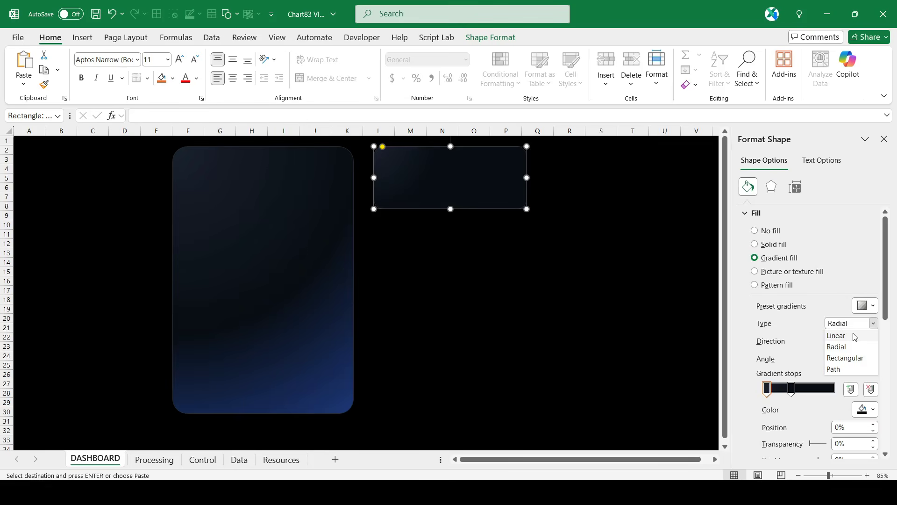
{"action": "left_click", "coordinate": [853, 336]}
{"action": "left_click", "coordinate": [520, 290]}
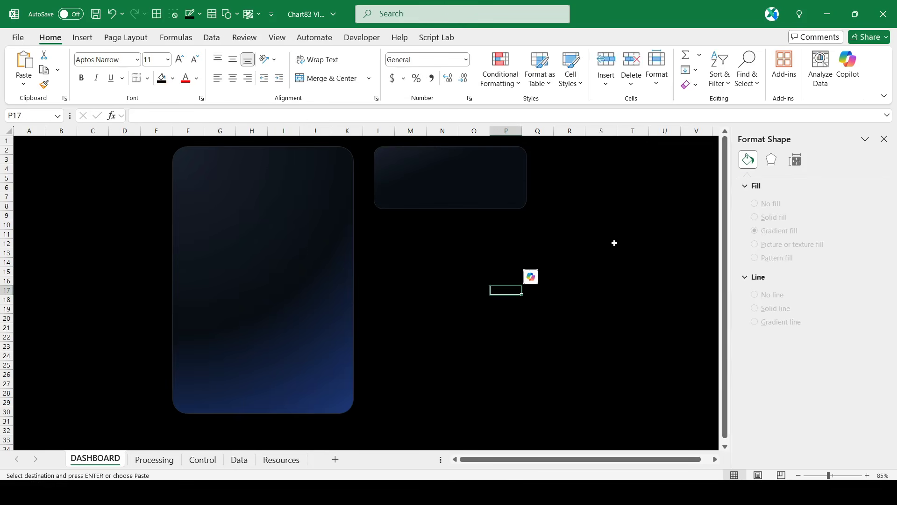
{"action": "left_click", "coordinate": [532, 279]}
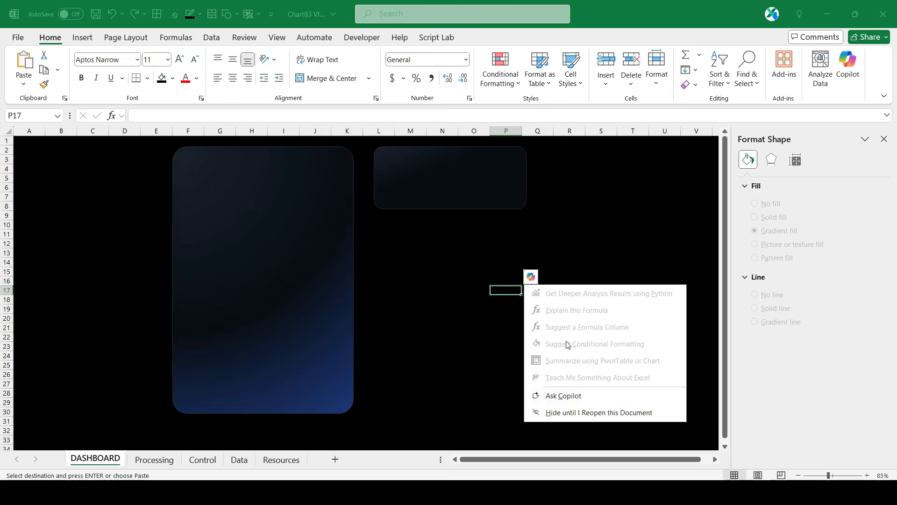
{"action": "left_click", "coordinate": [578, 413]}
Step: Duplicate the small card and place the copy directly below it, aligned with its sides
{"action": "left_click", "coordinate": [435, 170]}
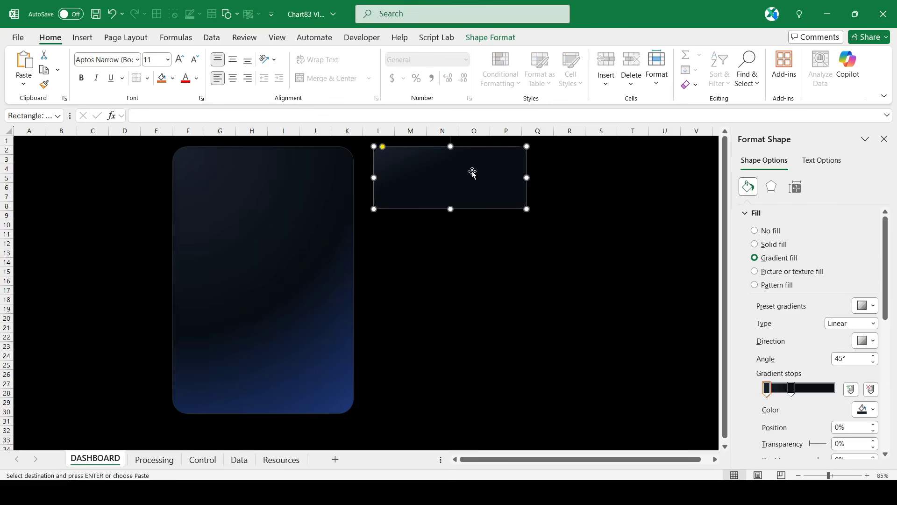
{"action": "left_click_drag", "start_coordinate": [473, 172], "coordinate": [458, 253]}
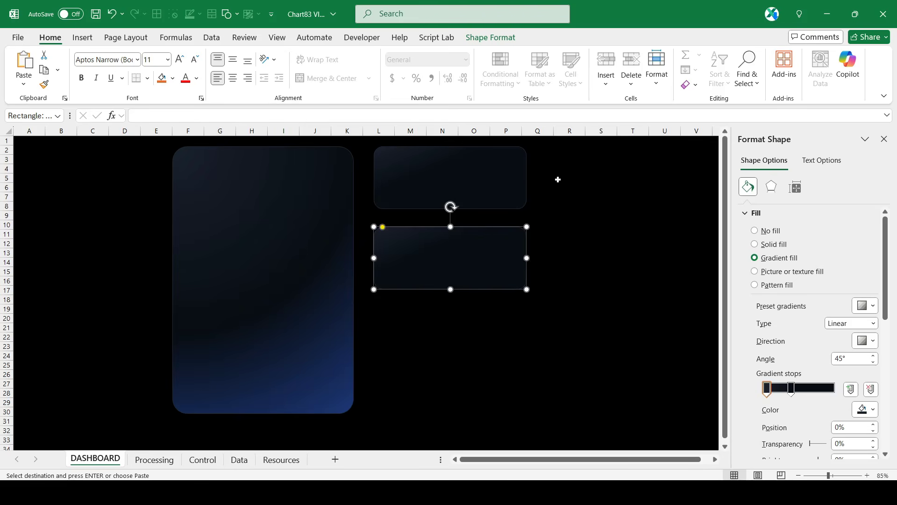
Step: Size the copied card to 3.34" high and 3.2" wide, and reduce its corner rounding to resemble the small card
{"action": "left_click", "coordinate": [496, 37]}
{"action": "left_click", "coordinate": [779, 78]}
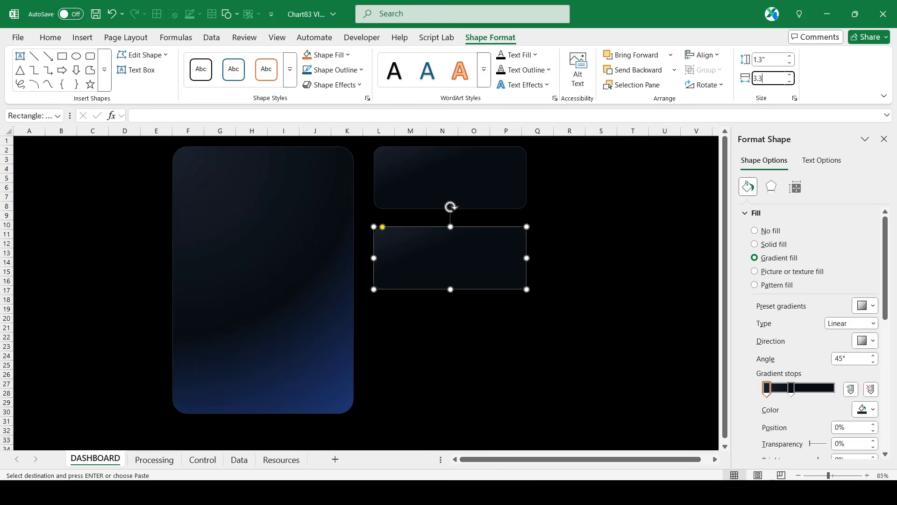
{"action": "left_click", "coordinate": [775, 62]}
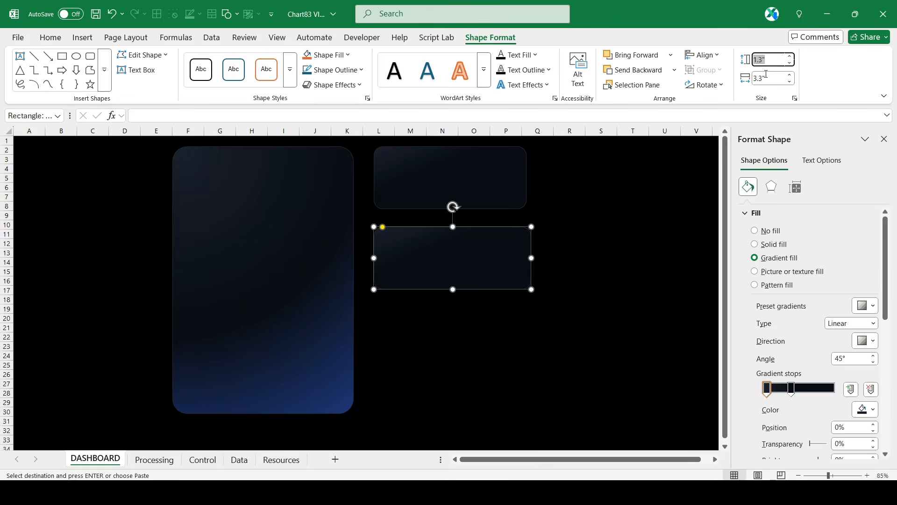
{"action": "left_click", "coordinate": [770, 78]}
{"action": "type", "text": "3.2"}
{"action": "left_click", "coordinate": [774, 58]}
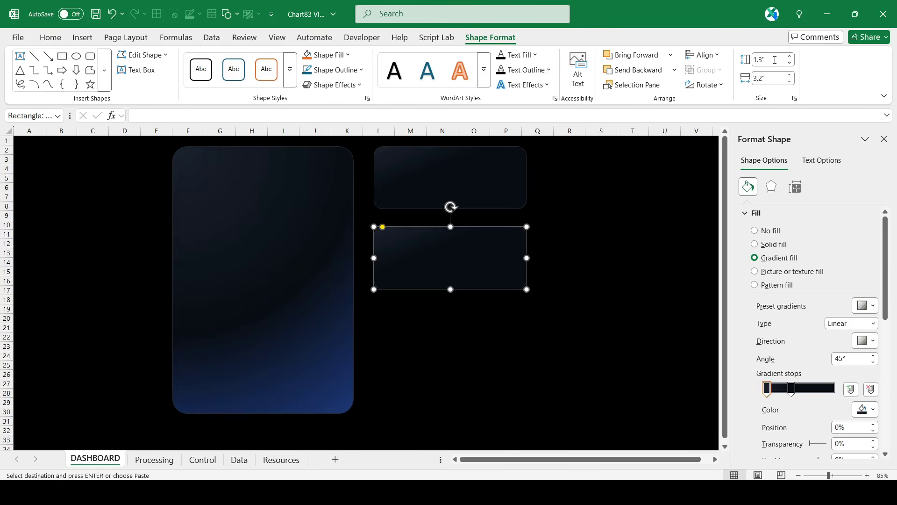
{"action": "key", "text": "Return"}
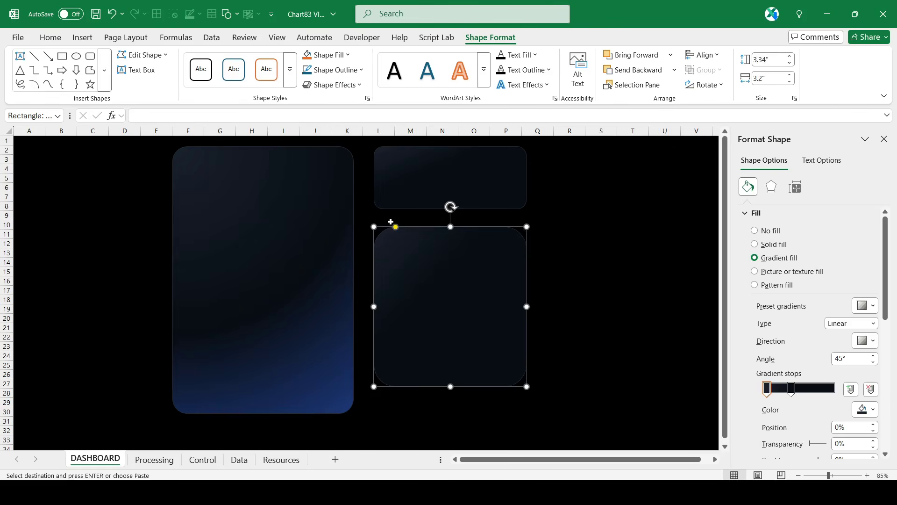
{"action": "left_click_drag", "start_coordinate": [395, 227], "coordinate": [384, 230]}
{"action": "key", "text": "Escape"}
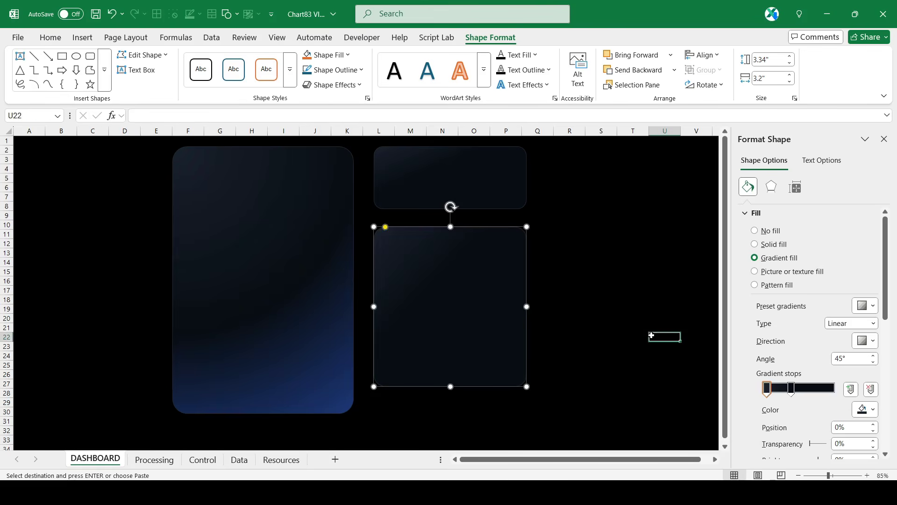
Step: Copy the Open leads and Closed leads headers from the Data sheet and paste them transposed at A3 of the Processing sheet
{"action": "left_click", "coordinate": [239, 460]}
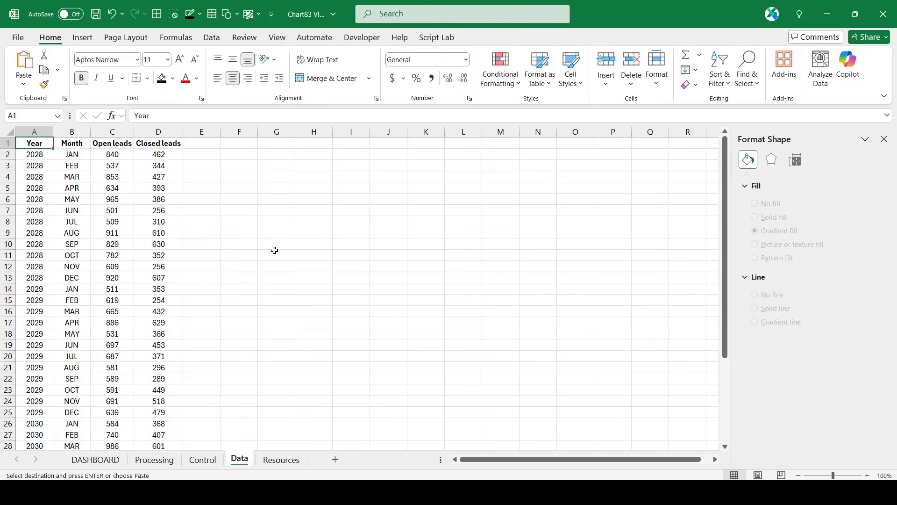
{"action": "left_click_drag", "start_coordinate": [112, 143], "coordinate": [159, 143]}
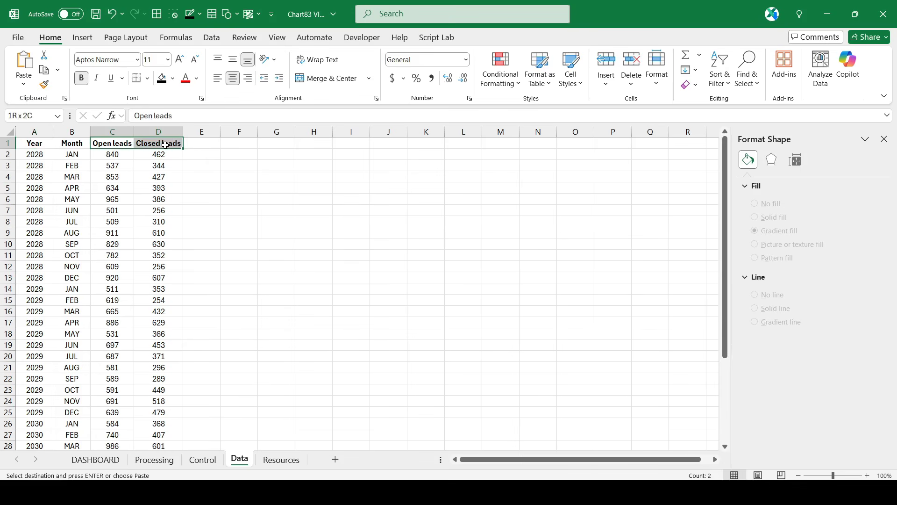
{"action": "key", "text": "ctrl+v"}
{"action": "left_click", "coordinate": [154, 460]}
{"action": "left_click", "coordinate": [39, 165]}
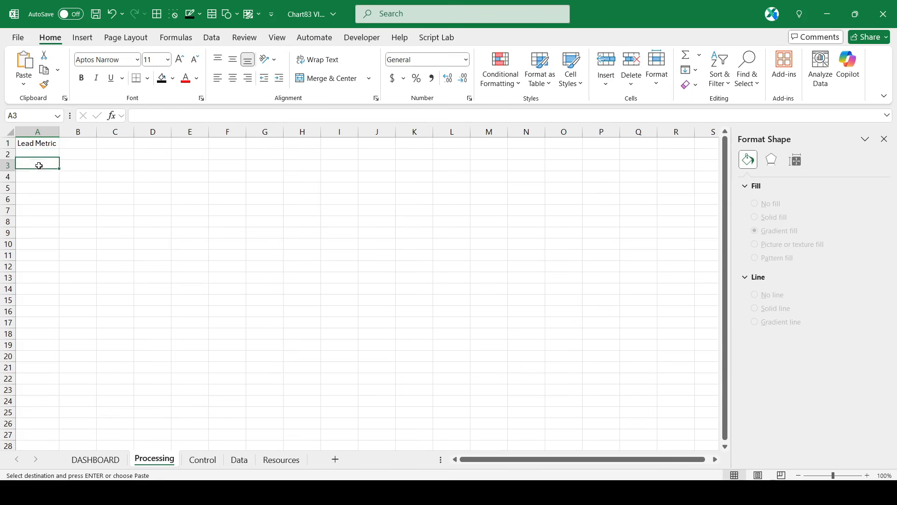
{"action": "left_click", "coordinate": [24, 84]}
{"action": "left_click", "coordinate": [64, 227]}
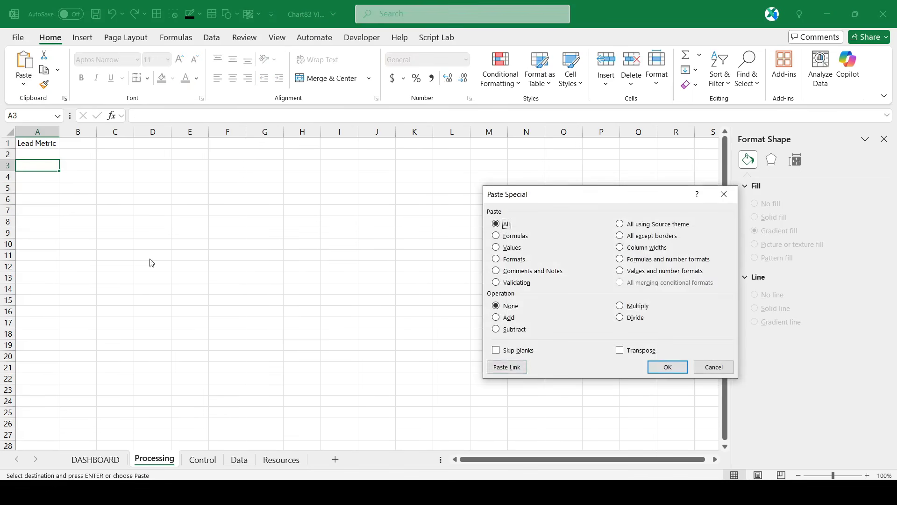
{"action": "left_click", "coordinate": [620, 350]}
{"action": "left_click", "coordinate": [666, 367]}
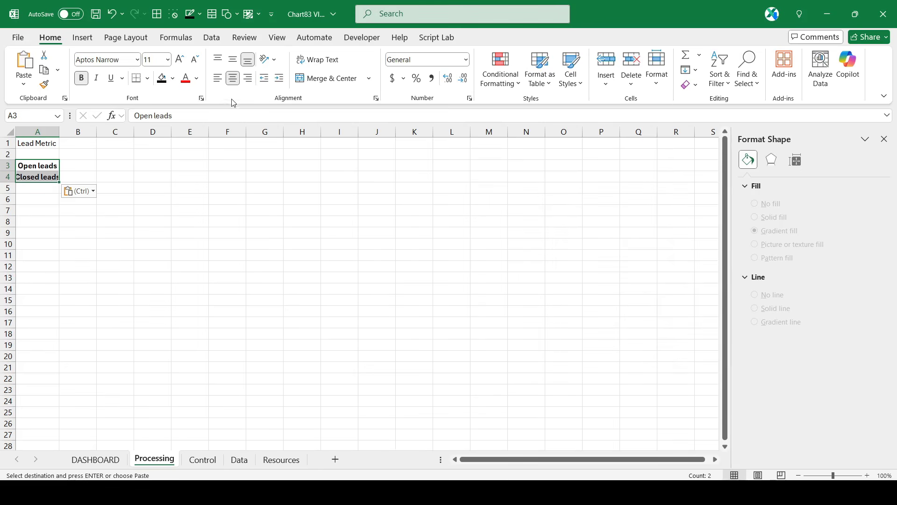
Step: Left-align the Open leads and Closed leads labels and autofit column A to their text
{"action": "left_click", "coordinate": [218, 78]}
{"action": "double_click", "coordinate": [59, 133]}
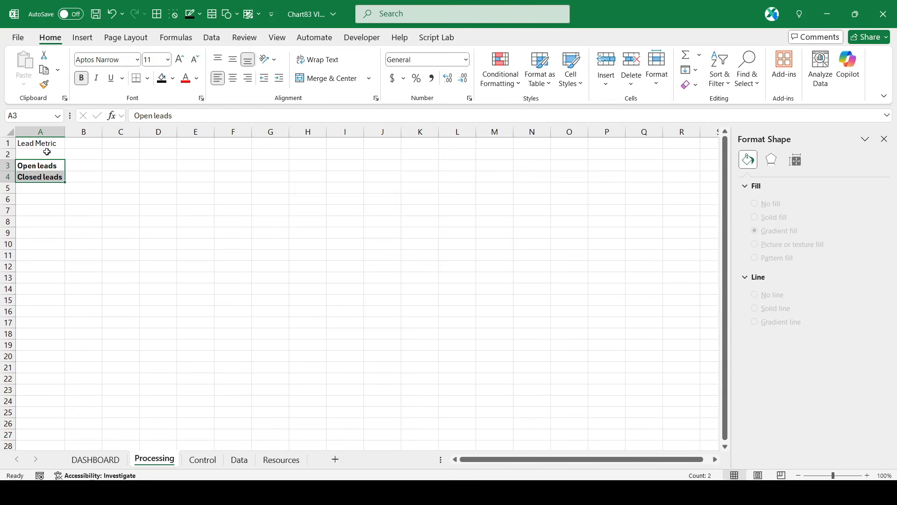
{"action": "left_click", "coordinate": [78, 166]}
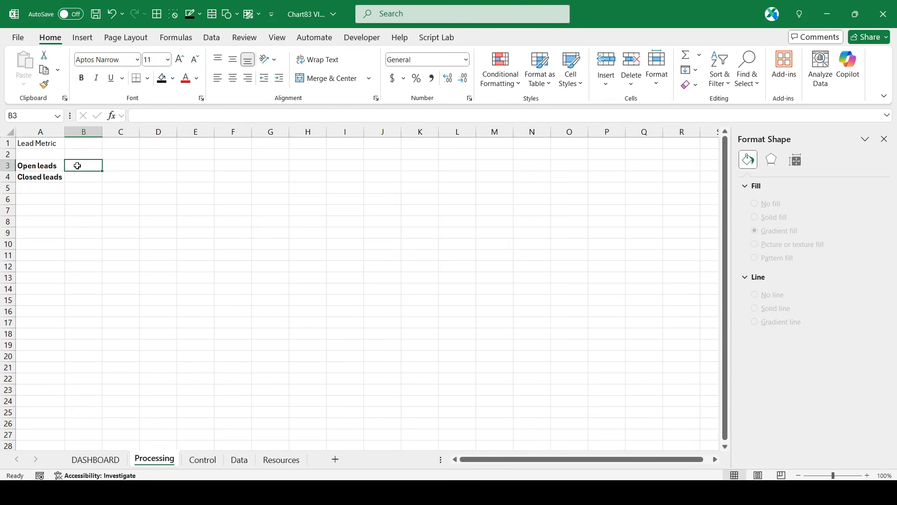
Step: Convert the Data sheet's range A1:D37 into a table with headers
{"action": "left_click", "coordinate": [240, 460]}
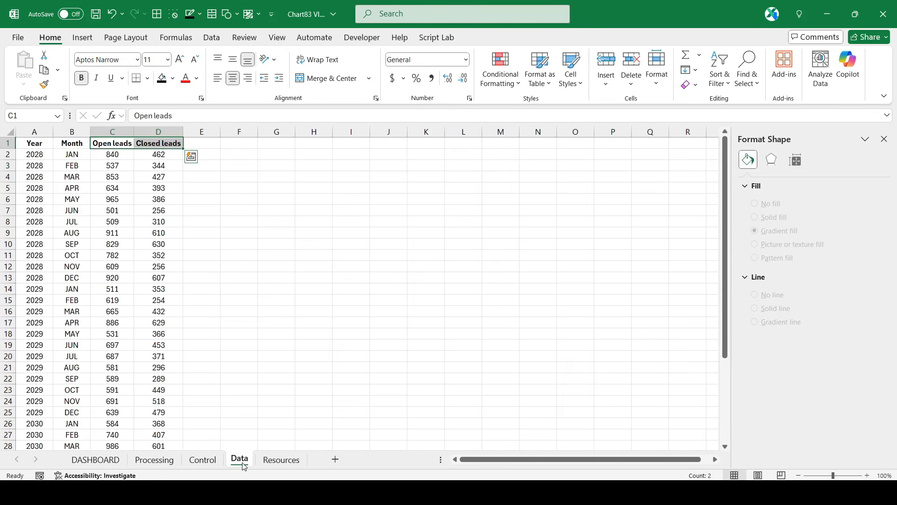
{"action": "scroll", "coordinate": [220, 236], "scroll_direction": "down", "scroll_amount": 10}
{"action": "scroll", "coordinate": [220, 237], "scroll_direction": "up", "scroll_amount": 10}
{"action": "left_click", "coordinate": [37, 141]}
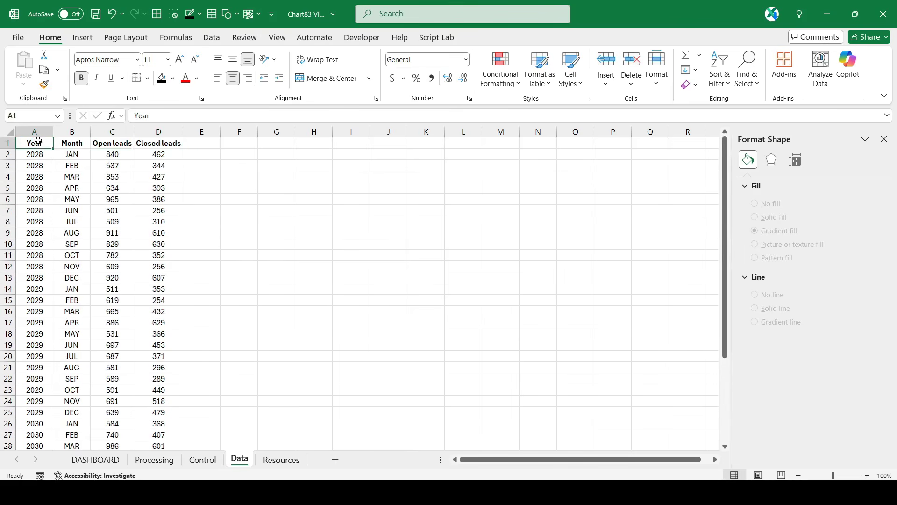
{"action": "key", "text": "ctrl+shift+Right"}
{"action": "key", "text": "ctrl+shift+Down"}
{"action": "key", "text": "ctrl+BackSpace"}
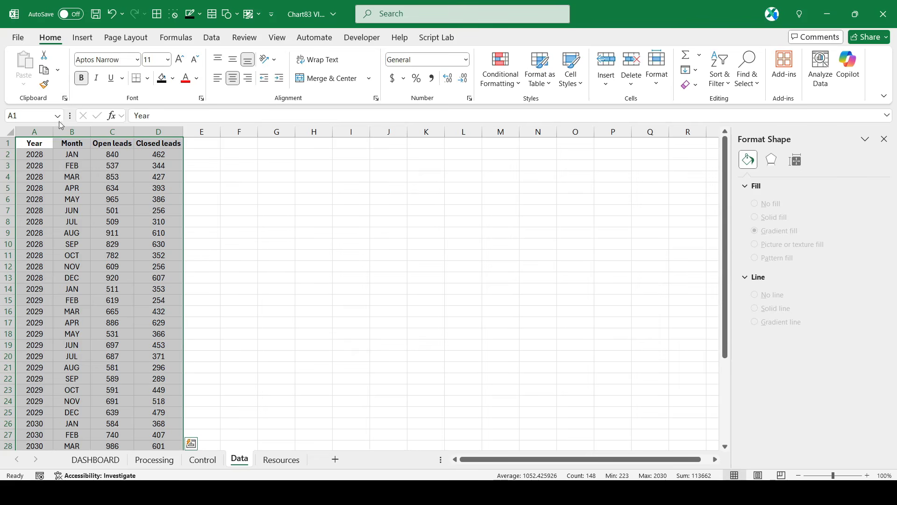
{"action": "left_click", "coordinate": [82, 37]}
{"action": "left_click", "coordinate": [111, 68]}
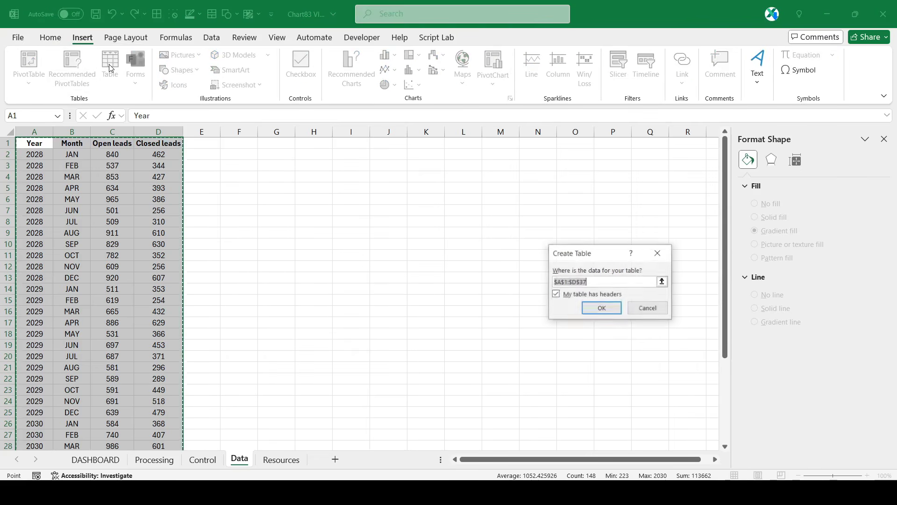
{"action": "left_click", "coordinate": [602, 308]}
Step: Rename the new table on the Data sheet as mydata
{"action": "key", "text": "alt+j"}
{"action": "type", "text": "table1"}
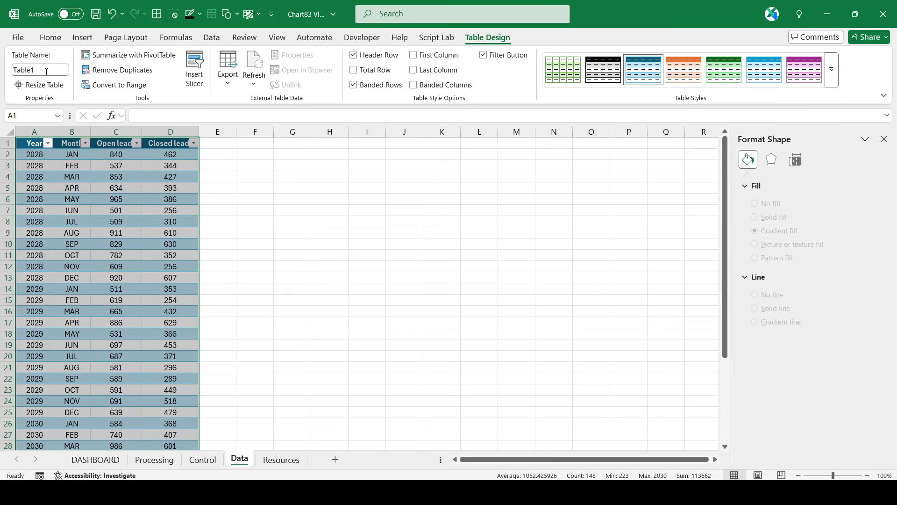
{"action": "type", "text": "myd"}
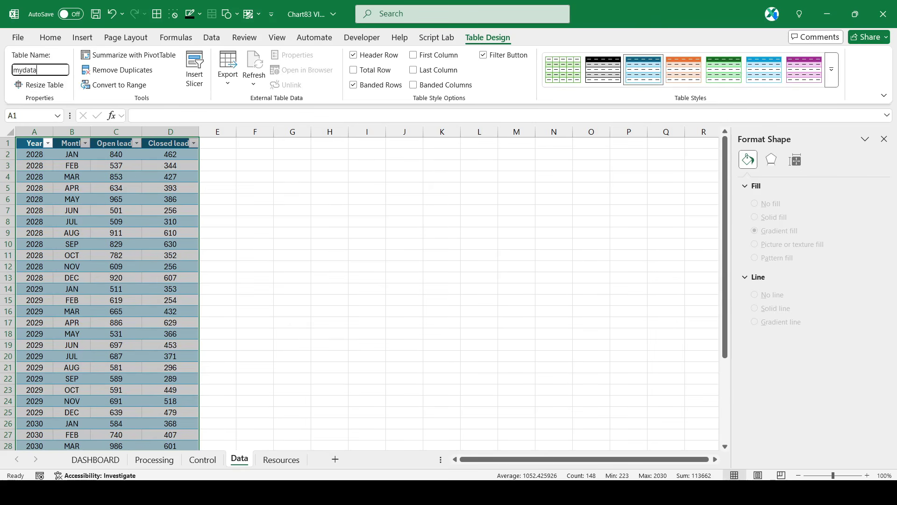
{"action": "type", "text": "ata"}
{"action": "key", "text": "Return"}
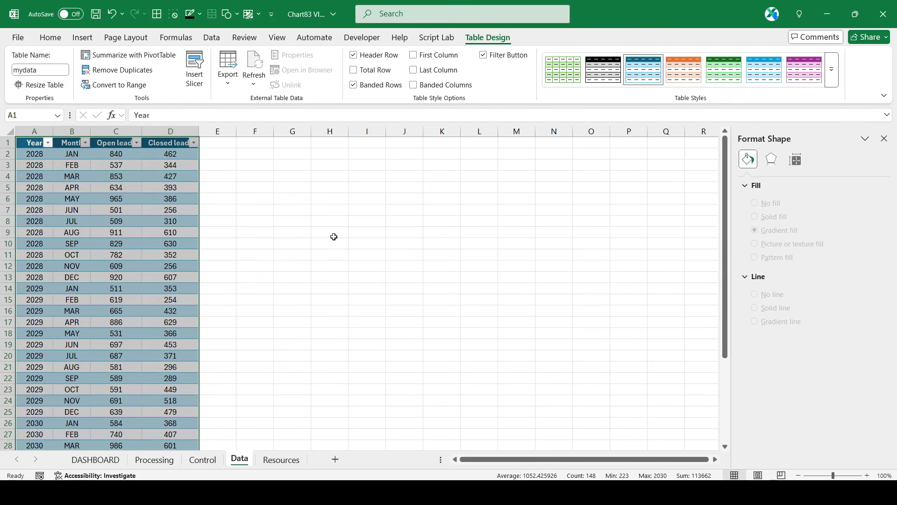
Step: Insert a PivotTable based on the mydata table at cell A3 of the existing Control sheet
{"action": "left_click", "coordinate": [207, 462]}
{"action": "left_click", "coordinate": [33, 163]}
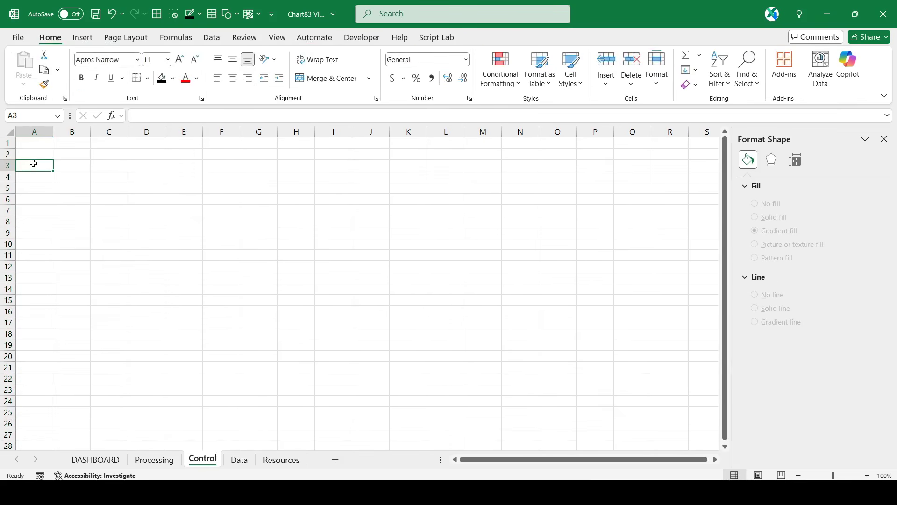
{"action": "key", "text": "alt+n"}
{"action": "key", "text": "v"}
{"action": "key", "text": "t"}
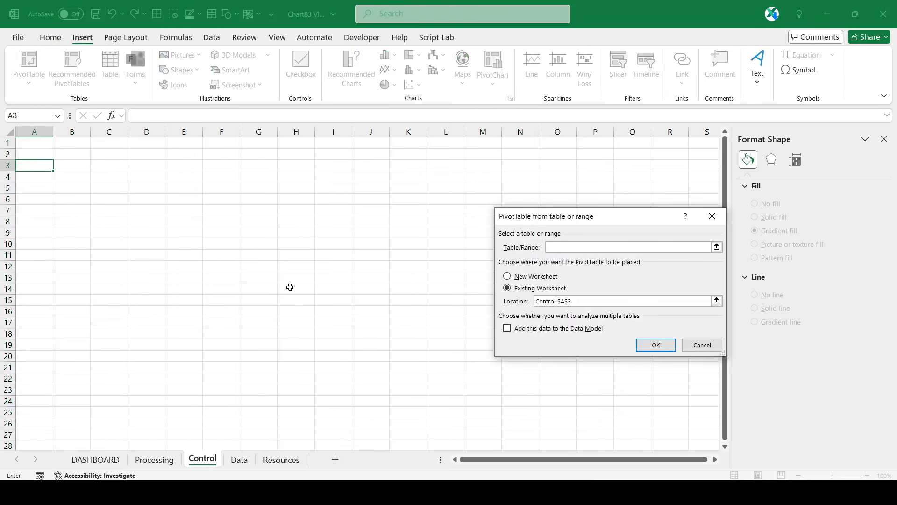
{"action": "left_click", "coordinate": [644, 342]}
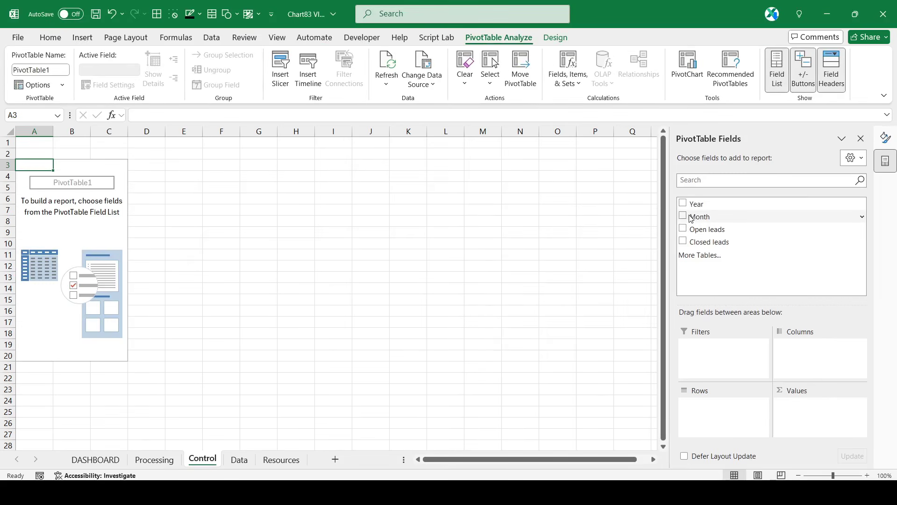
Step: Lay out the PivotTable with Month as rows and the sums of Open leads and Closed leads as values
{"action": "left_click", "coordinate": [682, 216]}
{"action": "left_click", "coordinate": [683, 228]}
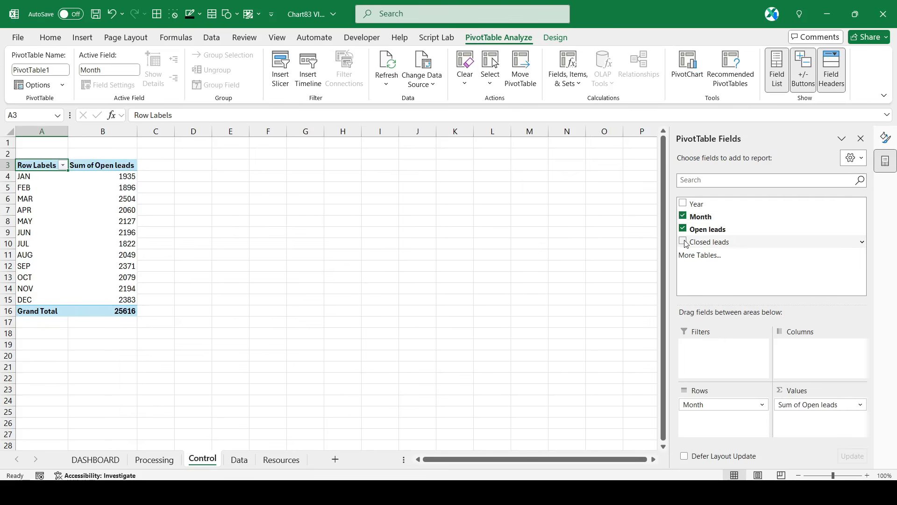
{"action": "left_click", "coordinate": [682, 241]}
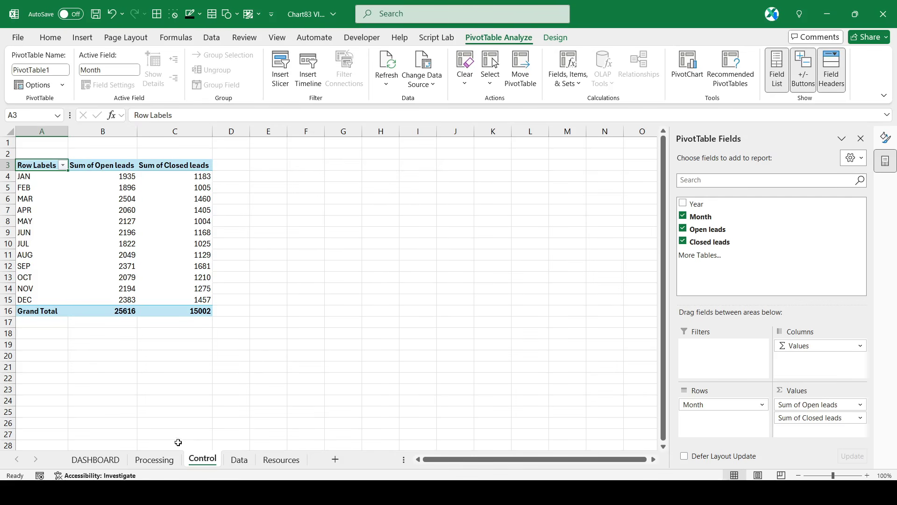
Step: Link cell B3 of the Processing sheet to the Open leads grand total in the Control sheet's PivotTable
{"action": "left_click", "coordinate": [154, 459]}
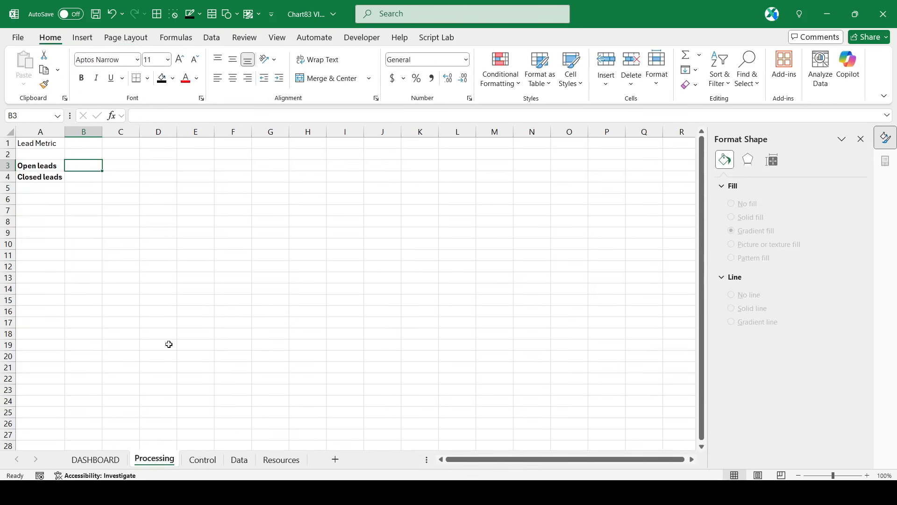
{"action": "type", "text": "="}
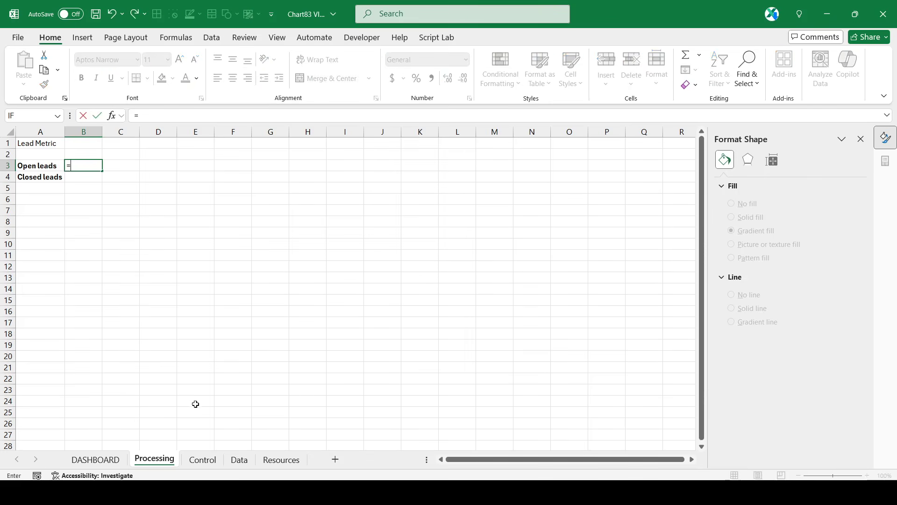
{"action": "left_click", "coordinate": [202, 459]}
{"action": "left_click", "coordinate": [107, 310]}
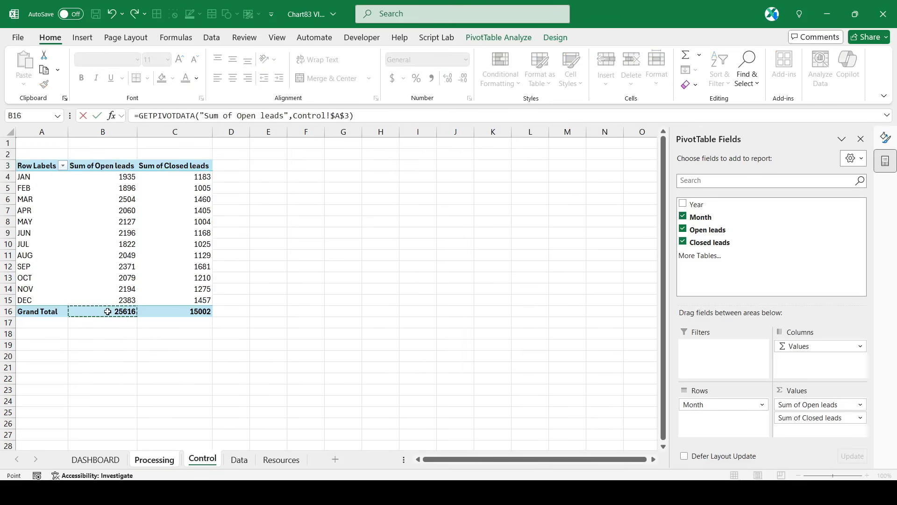
{"action": "key", "text": "Return"}
Step: Link cell B4 of the Processing sheet to the Closed leads grand total in the Control sheet's PivotTable
{"action": "type", "text": "="}
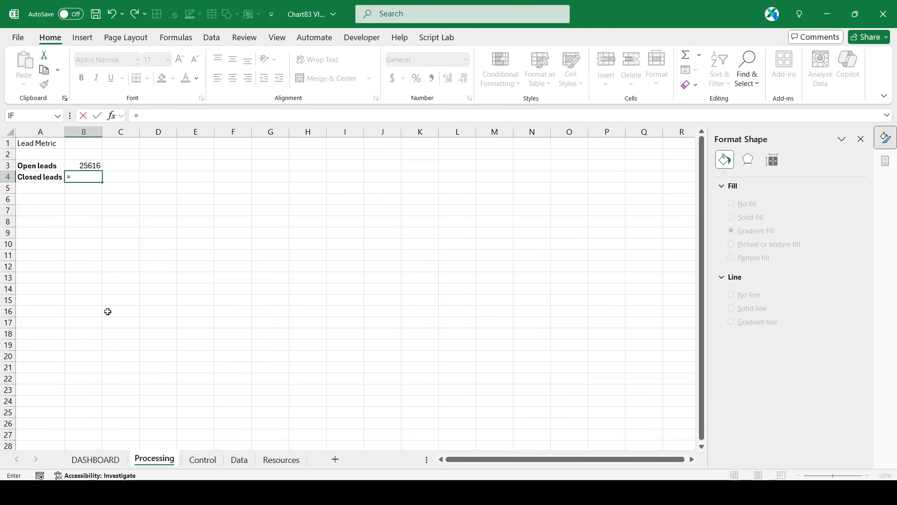
{"action": "left_click", "coordinate": [202, 459]}
{"action": "left_click", "coordinate": [183, 308]}
{"action": "key", "text": "Return"}
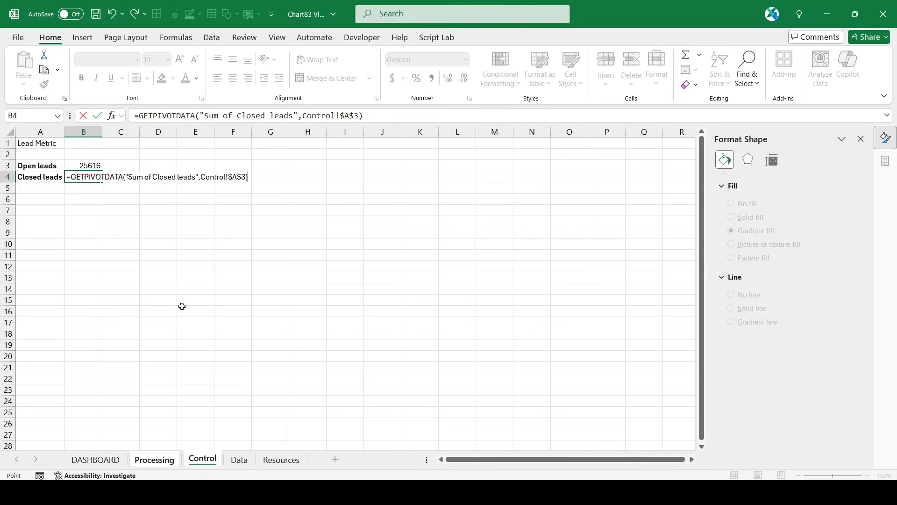
{"action": "left_click", "coordinate": [41, 155]}
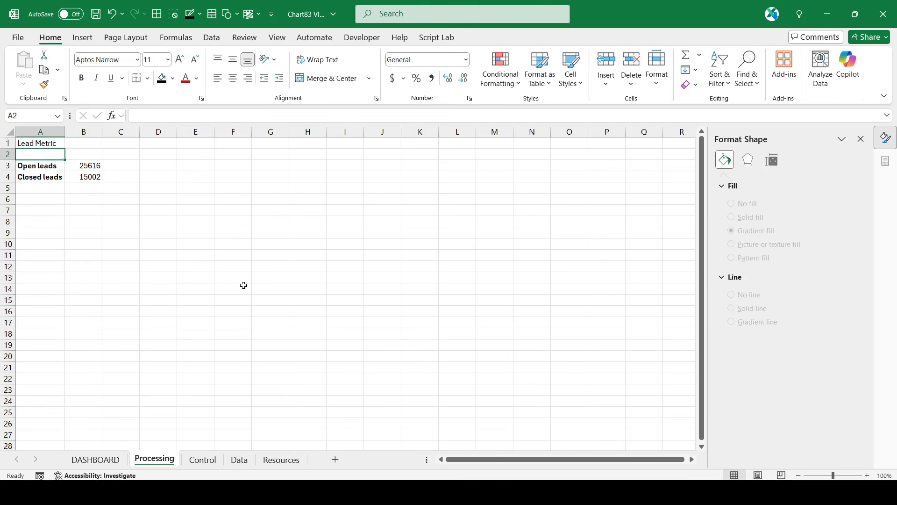
Step: Calculate the Lead Metric in cell A2 of the Processing sheet by dividing closed leads by open leads with =B4/B3
{"action": "type", "text": "="}
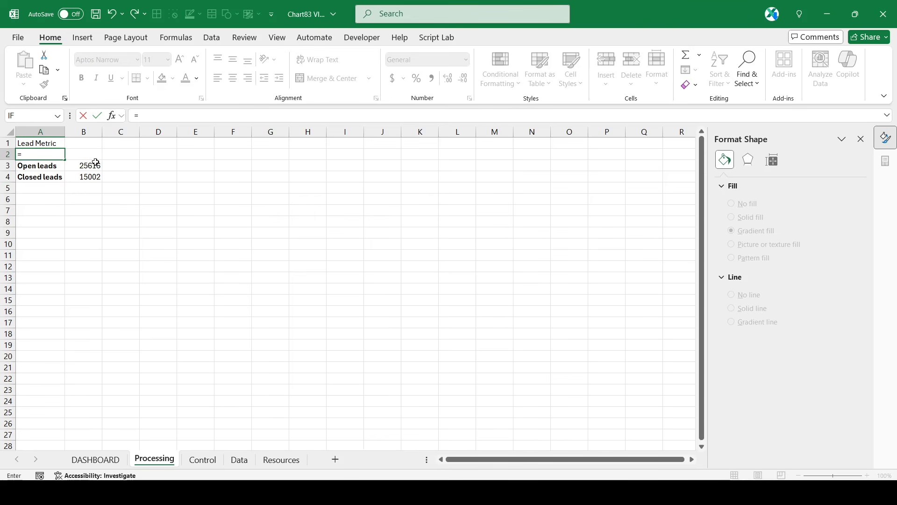
{"action": "left_click", "coordinate": [82, 177]}
{"action": "type", "text": "/"}
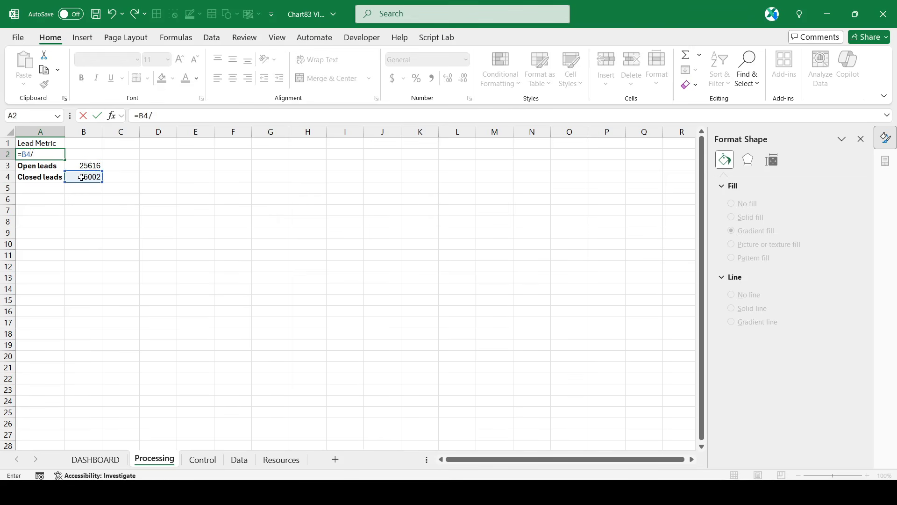
{"action": "left_click", "coordinate": [71, 165]}
{"action": "key", "text": "Return"}
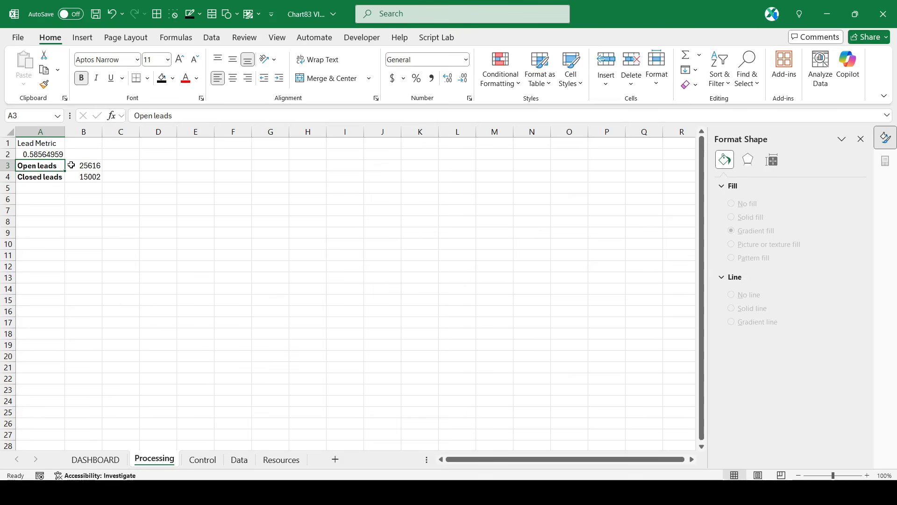
Step: Format cells A2:B2 as percentages and centre their contents
{"action": "left_click_drag", "start_coordinate": [50, 151], "coordinate": [85, 154]}
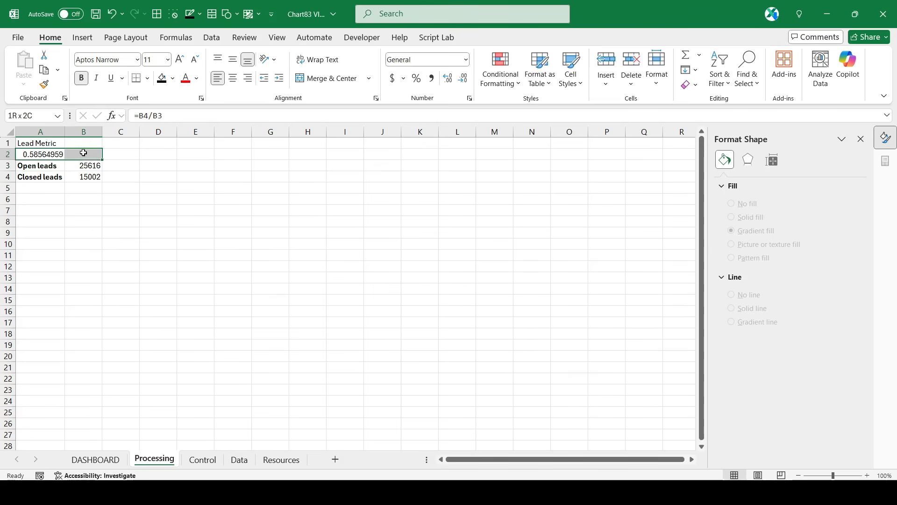
{"action": "left_click", "coordinate": [416, 78]}
{"action": "left_click", "coordinate": [233, 78]}
{"action": "left_click", "coordinate": [152, 197]}
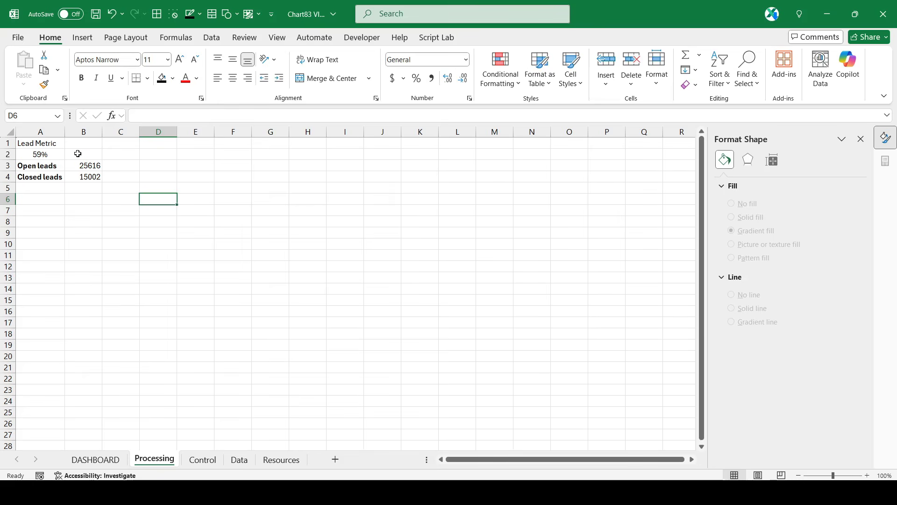
Step: Enter the remaining share in cell B2 with the formula =100%-A2
{"action": "left_click", "coordinate": [77, 154]}
{"action": "type", "text": "="}
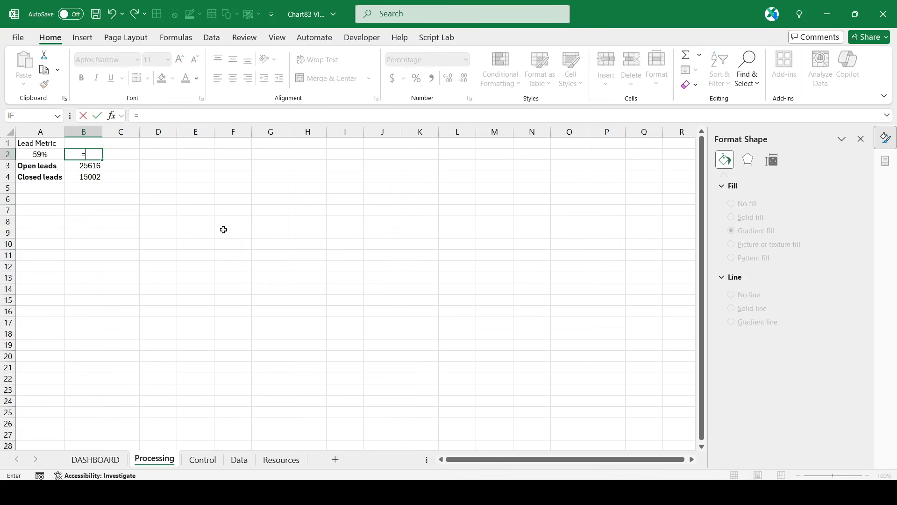
{"action": "type", "text": "100%-"}
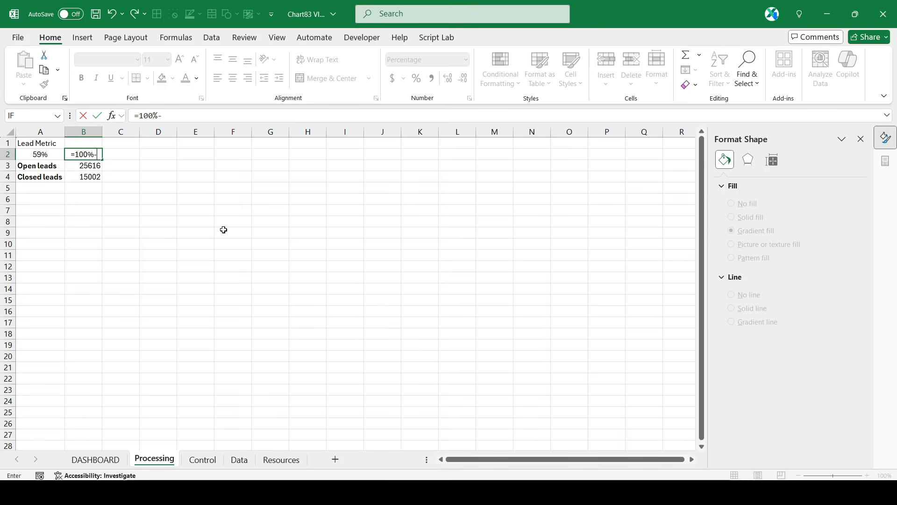
{"action": "left_click", "coordinate": [27, 156]}
{"action": "key", "text": "Return"}
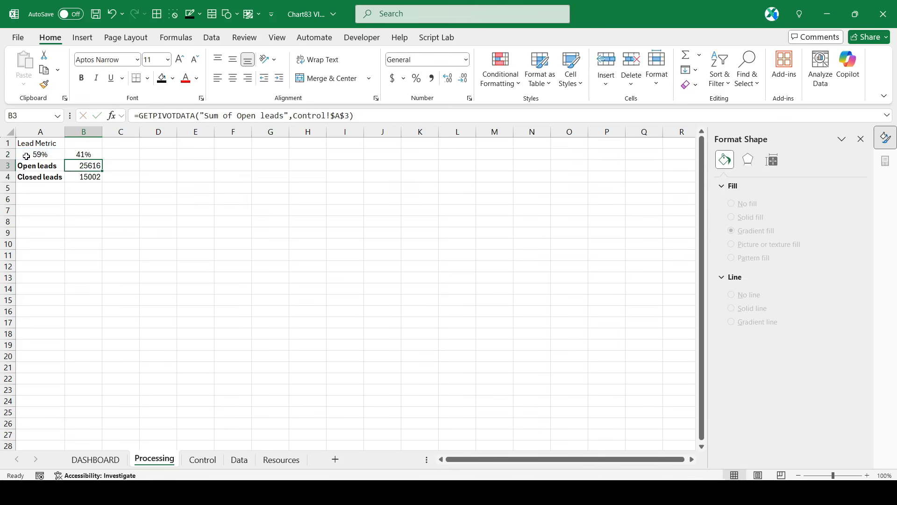
{"action": "left_click", "coordinate": [144, 219]}
Step: Apply the custom number format # ### ### to the lead totals in cells B3:B4
{"action": "left_click_drag", "start_coordinate": [87, 166], "coordinate": [89, 178]}
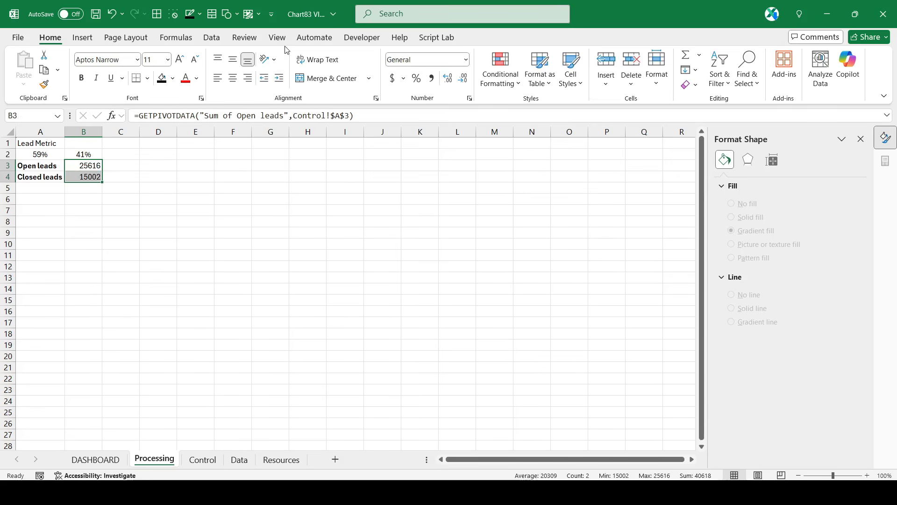
{"action": "left_click", "coordinate": [201, 98]}
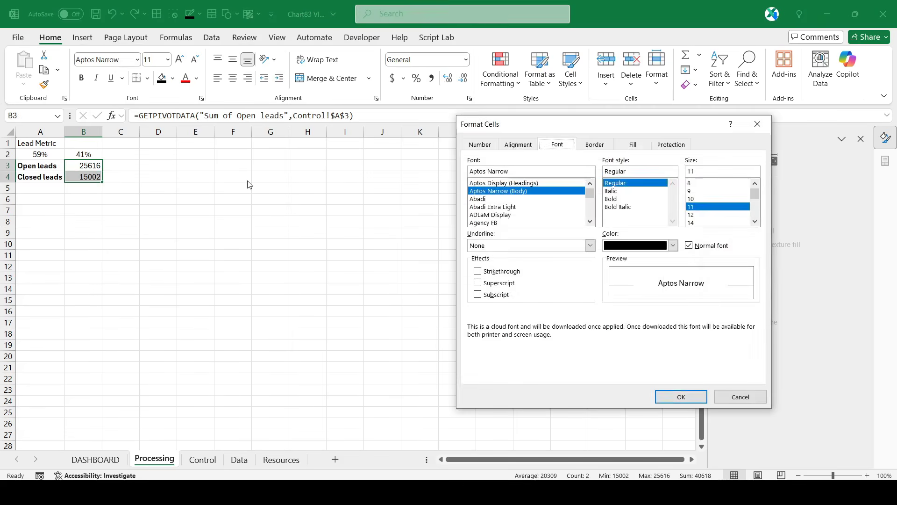
{"action": "left_click", "coordinate": [475, 146]}
{"action": "left_click", "coordinate": [480, 259]}
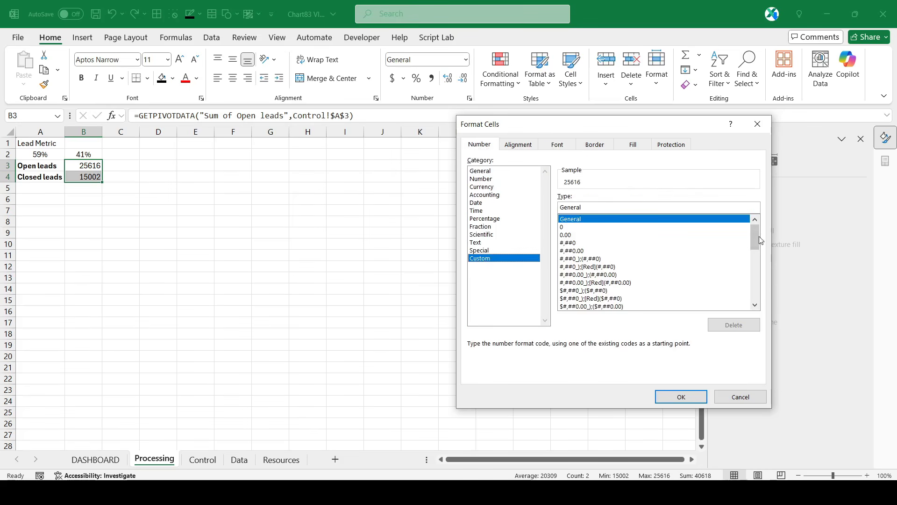
{"action": "left_click_drag", "start_coordinate": [759, 240], "coordinate": [755, 291]}
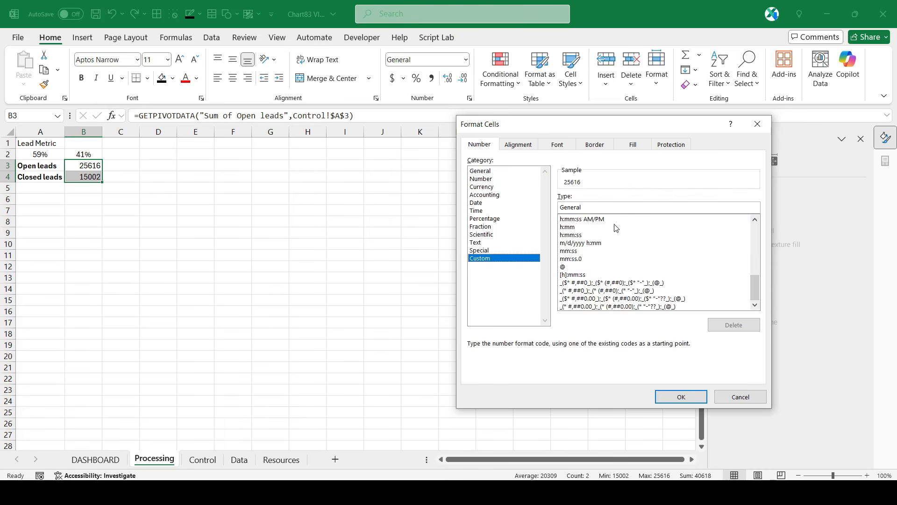
{"action": "left_click_drag", "start_coordinate": [592, 208], "coordinate": [449, 207]}
{"action": "type", "text": "#"}
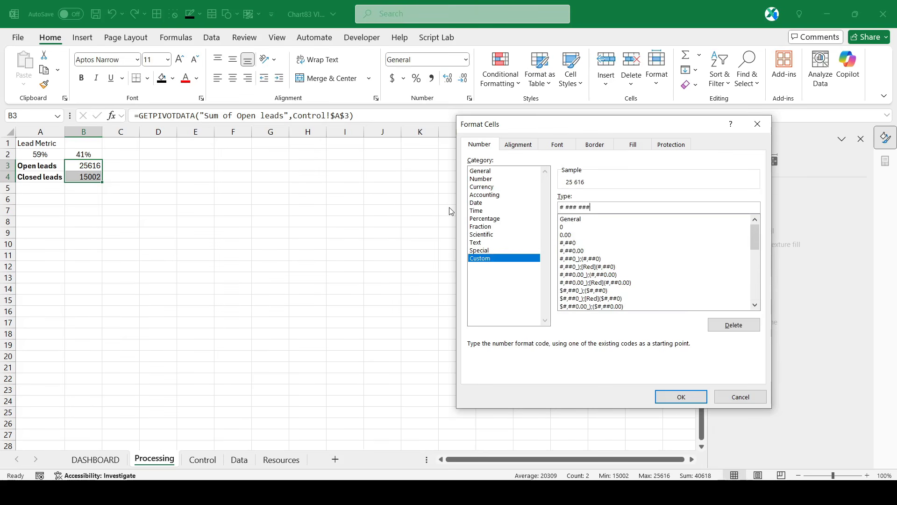
{"action": "left_click", "coordinate": [680, 396]}
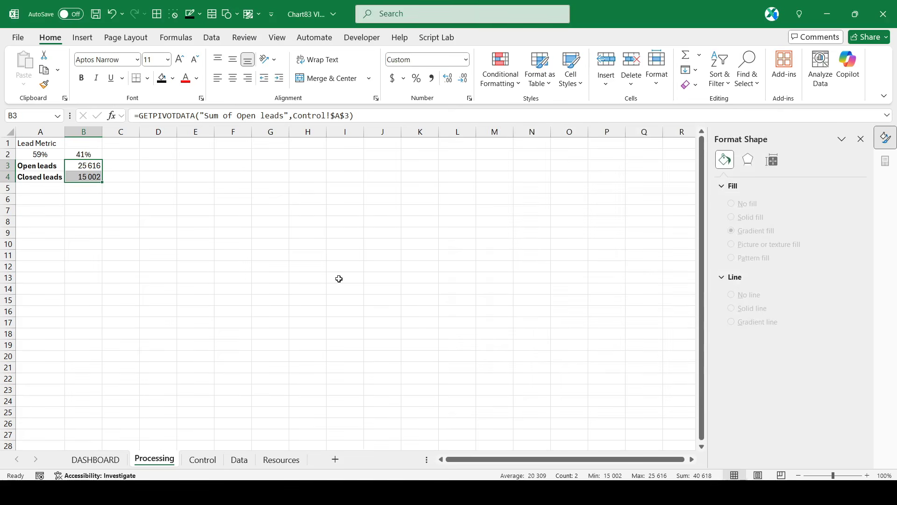
{"action": "left_click", "coordinate": [183, 224]}
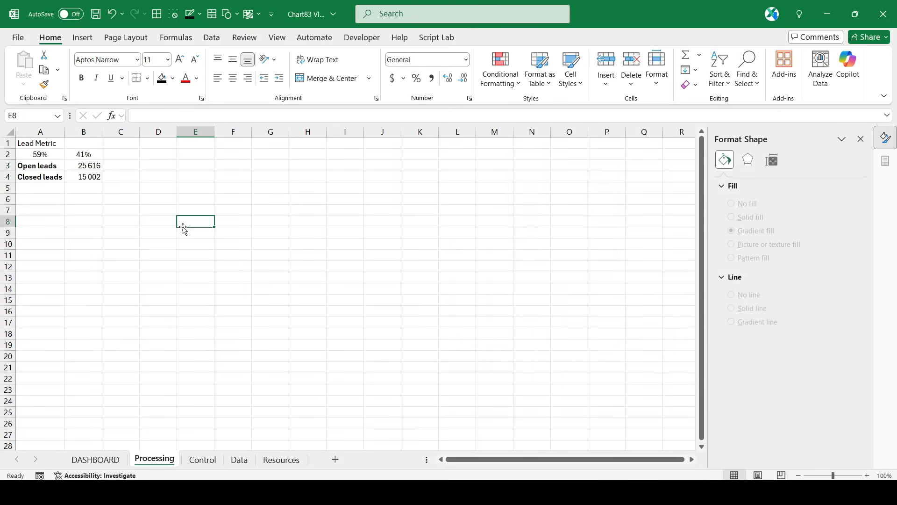
Step: Insert a doughnut chart based on the percentages in cells A2:B2
{"action": "left_click_drag", "start_coordinate": [35, 154], "coordinate": [78, 154]}
{"action": "left_click", "coordinate": [83, 37]}
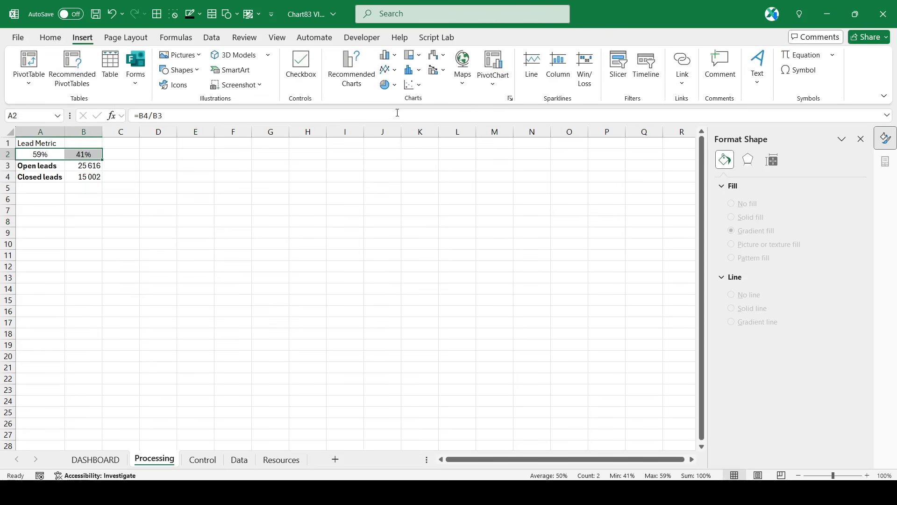
{"action": "left_click", "coordinate": [388, 85]}
{"action": "left_click", "coordinate": [395, 237]}
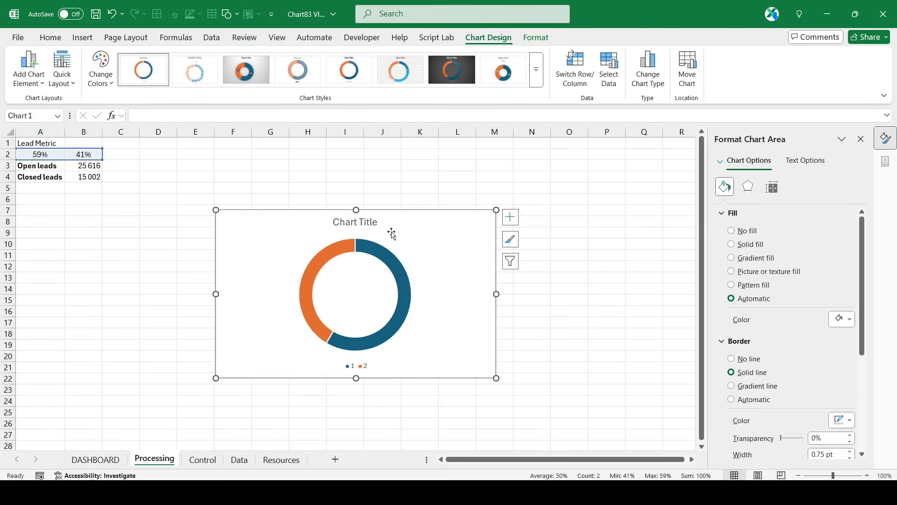
Step: Cut the doughnut chart from the Processing sheet, paste it into the DASHBOARD sheet and place it over the large card's lower half
{"action": "right_click", "coordinate": [403, 213]}
{"action": "left_click", "coordinate": [440, 132]}
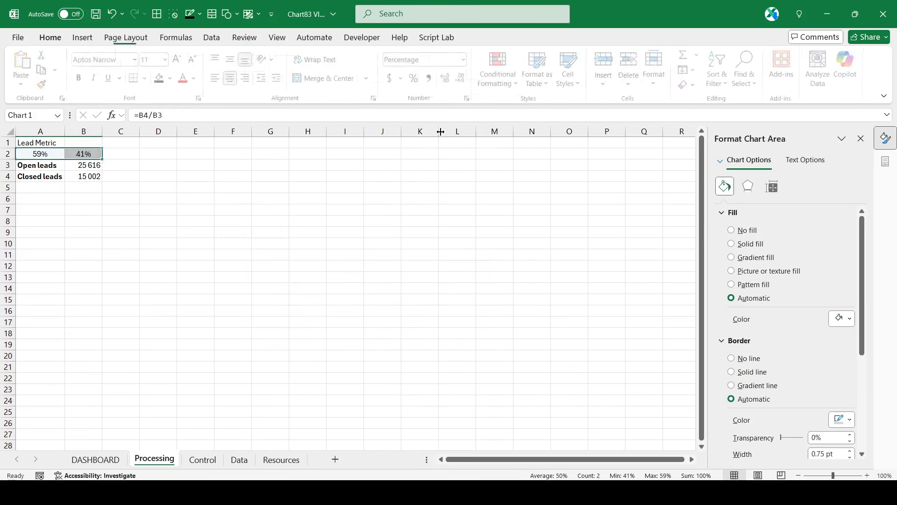
{"action": "left_click", "coordinate": [95, 459]}
{"action": "left_click", "coordinate": [66, 216]}
{"action": "key", "text": "ctrl+v"}
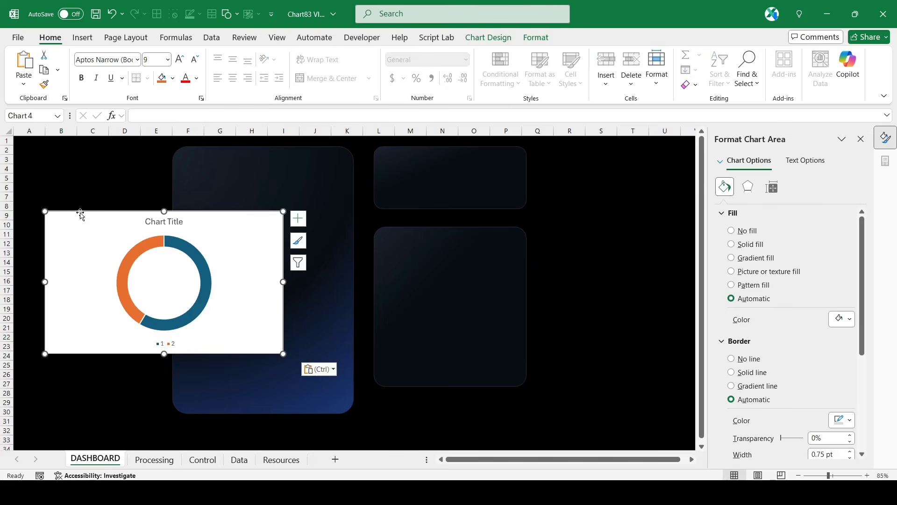
{"action": "left_click_drag", "start_coordinate": [80, 212], "coordinate": [160, 252]}
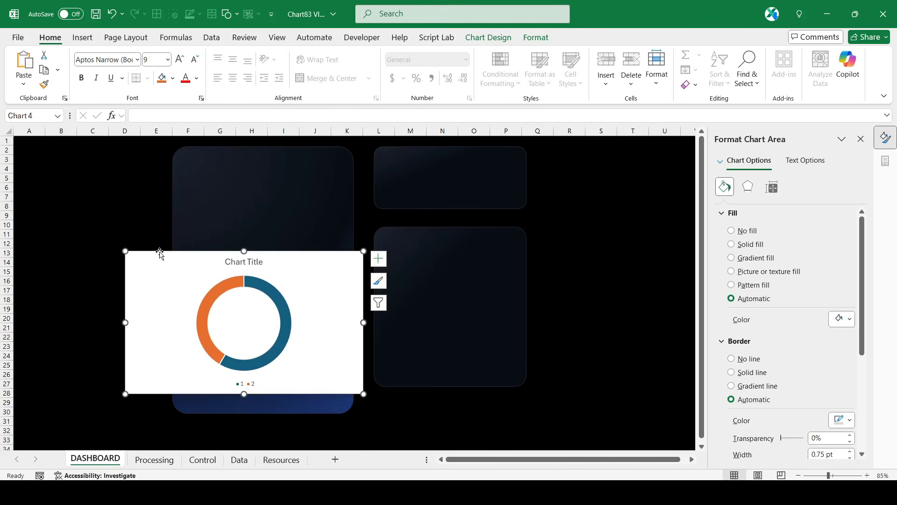
Step: Strip the doughnut chart of its area fill, border, chart title and legend
{"action": "left_click", "coordinate": [748, 231]}
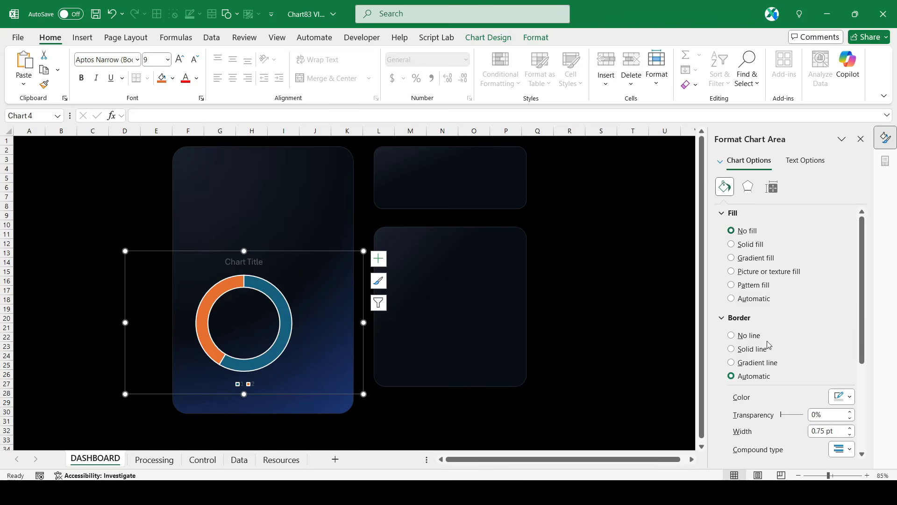
{"action": "left_click", "coordinate": [750, 336]}
{"action": "left_click", "coordinate": [379, 259]}
{"action": "left_click", "coordinate": [404, 274]}
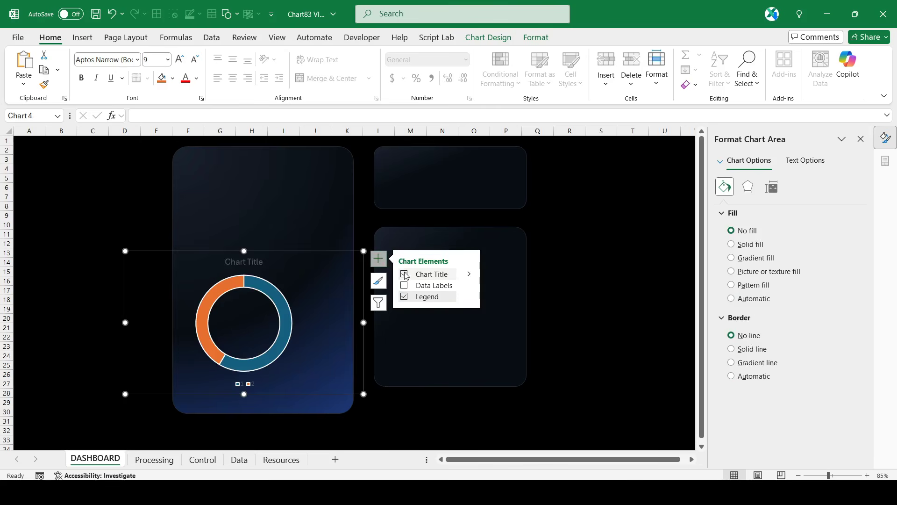
{"action": "left_click", "coordinate": [410, 300]}
Step: Remove the border from the doughnut series and set its hole size to 90%
{"action": "left_click", "coordinate": [262, 267]}
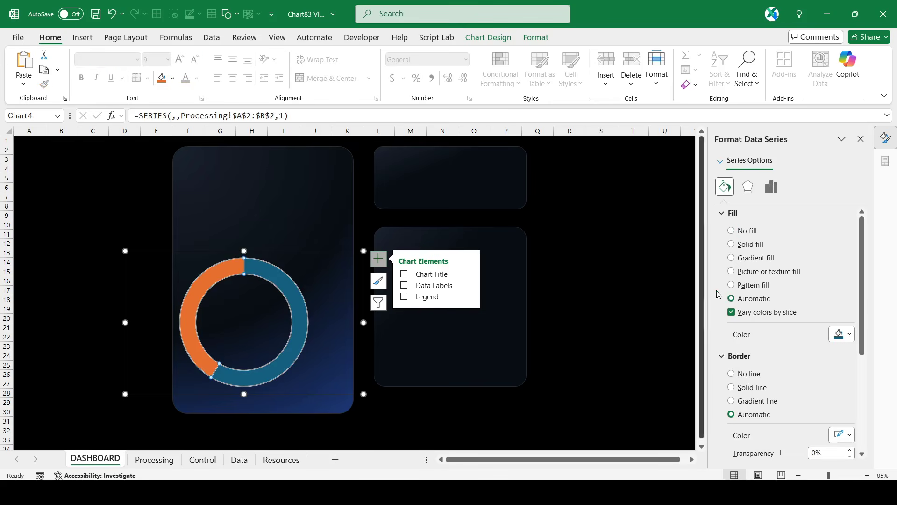
{"action": "left_click", "coordinate": [749, 377]}
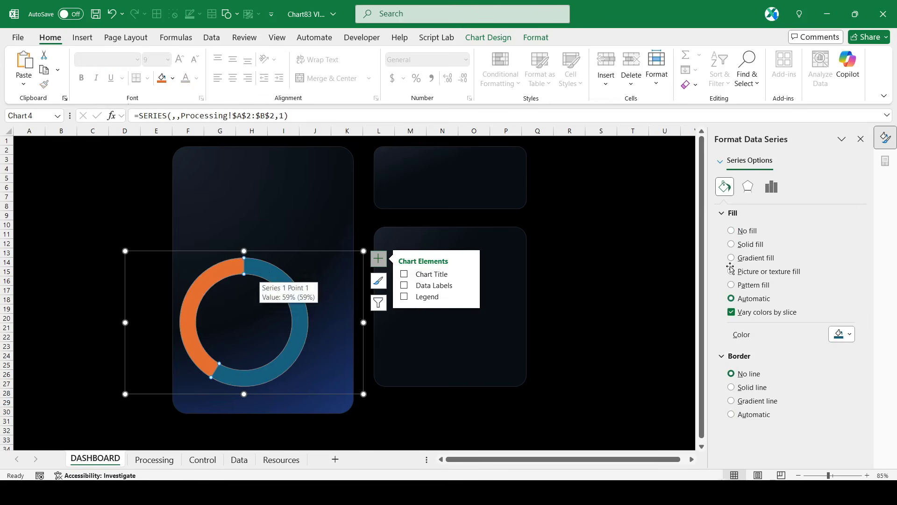
{"action": "left_click", "coordinate": [772, 187]}
{"action": "left_click_drag", "start_coordinate": [789, 288], "coordinate": [803, 288]}
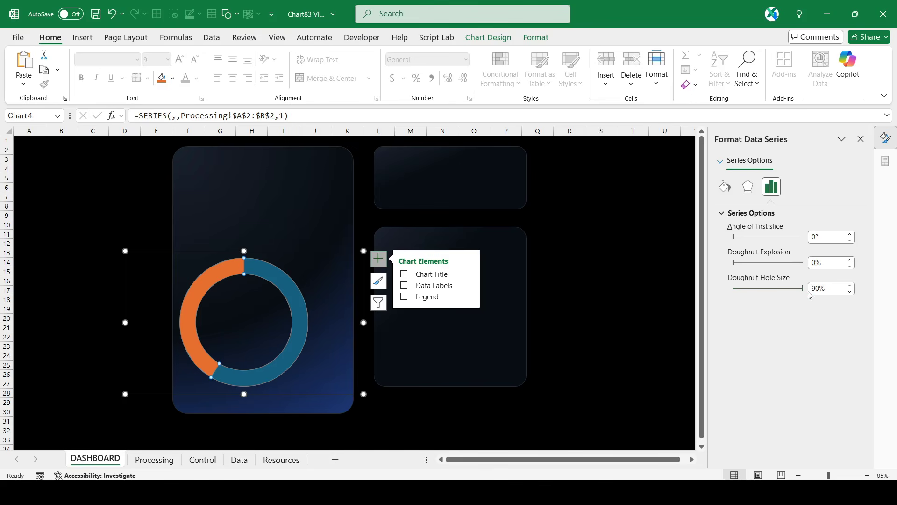
Step: Set the doughnut chart's width to 3 inches to match its height
{"action": "left_click", "coordinate": [536, 37]}
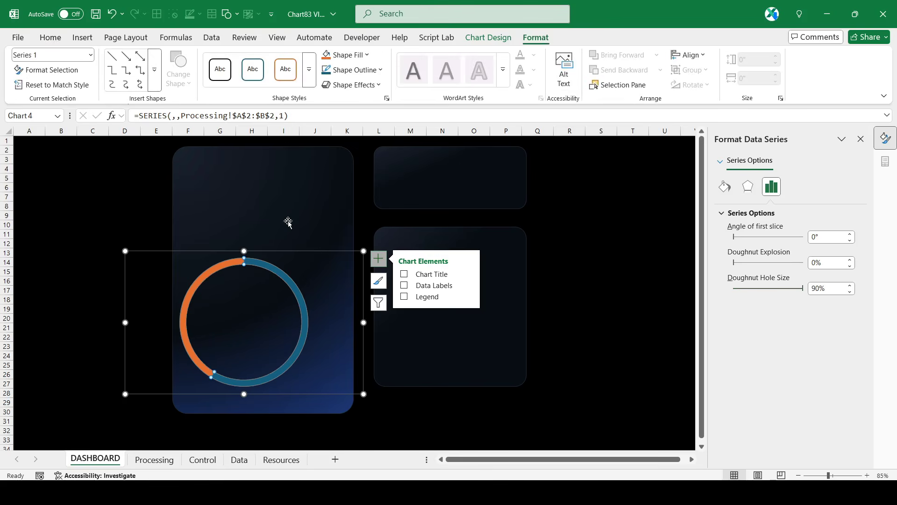
{"action": "left_click", "coordinate": [293, 252]}
{"action": "type", "text": "3"}
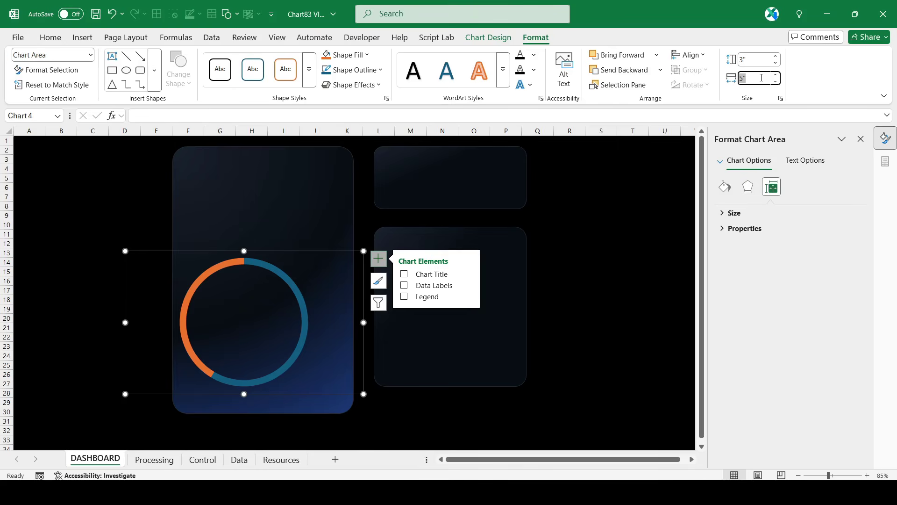
{"action": "key", "text": "Return"}
Step: Align the chart and the large card on a common horizontal centre, and nudge both to the right
{"action": "left_click", "coordinate": [338, 353]}
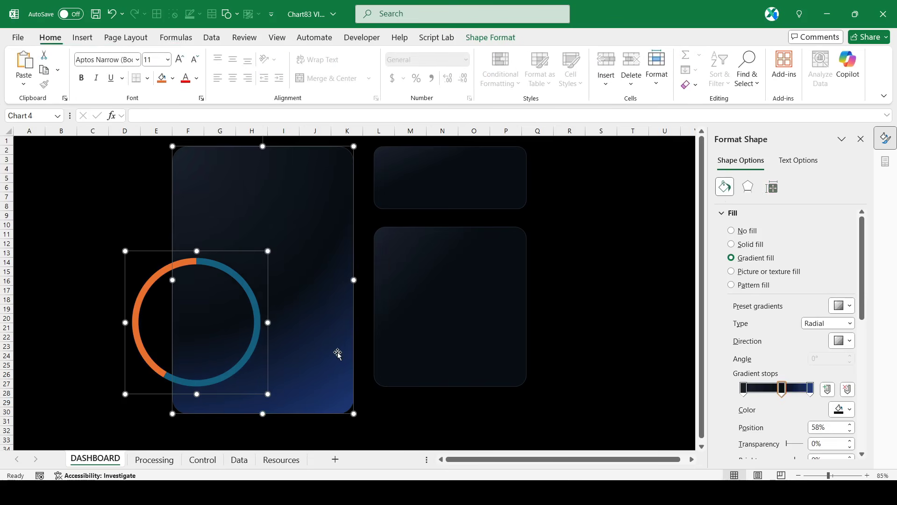
{"action": "left_click", "coordinate": [719, 55]}
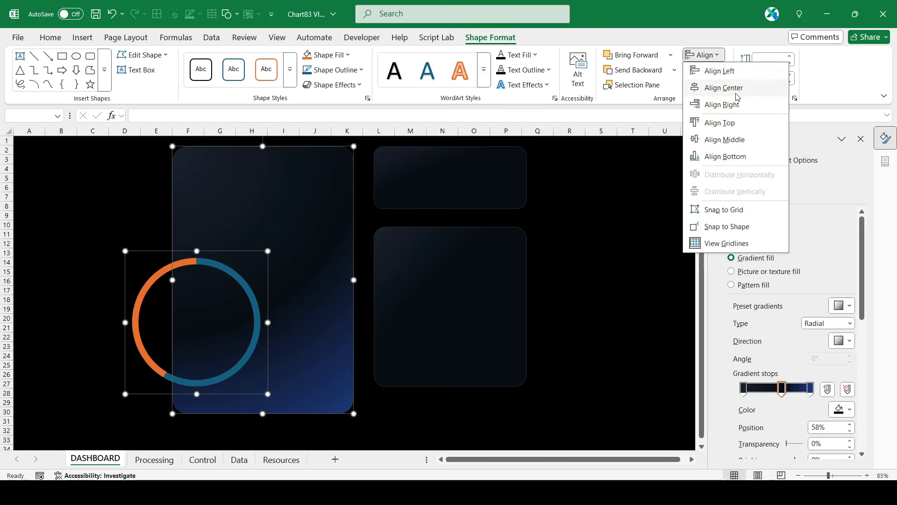
{"action": "left_click", "coordinate": [732, 89]}
{"action": "key", "text": "Right"}
{"action": "key", "text": "Right"}
{"action": "key", "text": "Right"}
{"action": "key", "text": "Right"}
{"action": "key", "text": "Right"}
{"action": "key", "text": "Right"}
{"action": "key", "text": "Right"}
{"action": "key", "text": "Right"}
{"action": "key", "text": "Right"}
{"action": "key", "text": "Right"}
{"action": "key", "text": "Right"}
{"action": "key", "text": "Right"}
{"action": "key", "text": "Right"}
{"action": "key", "text": "Right"}
{"action": "key", "text": "Right"}
{"action": "key", "text": "Right"}
{"action": "key", "text": "Right"}
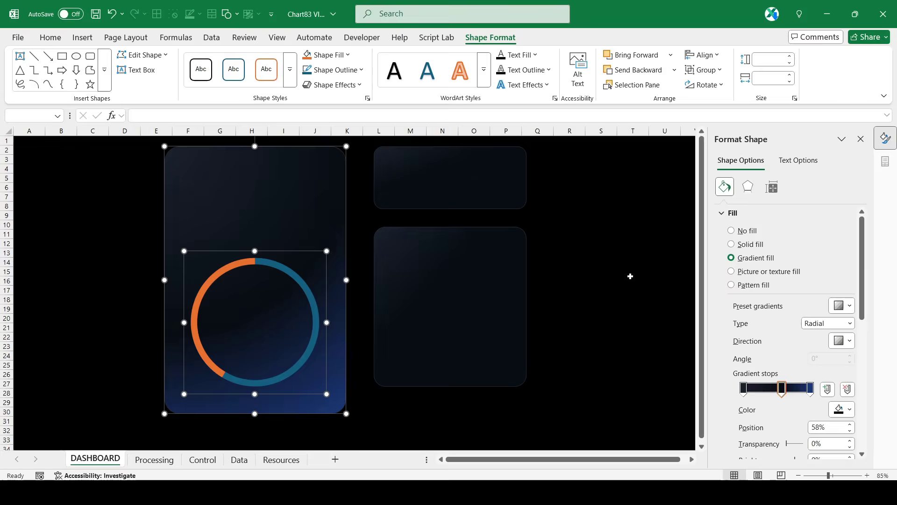
Step: Move the doughnut chart slightly upward within the large card
{"action": "left_click", "coordinate": [630, 277]}
{"action": "left_click", "coordinate": [275, 265]}
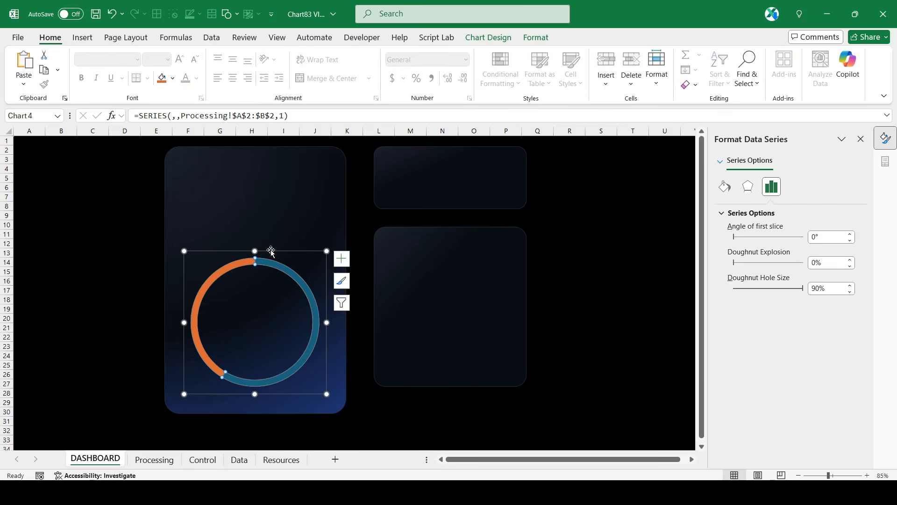
{"action": "left_click_drag", "start_coordinate": [271, 251], "coordinate": [271, 245]}
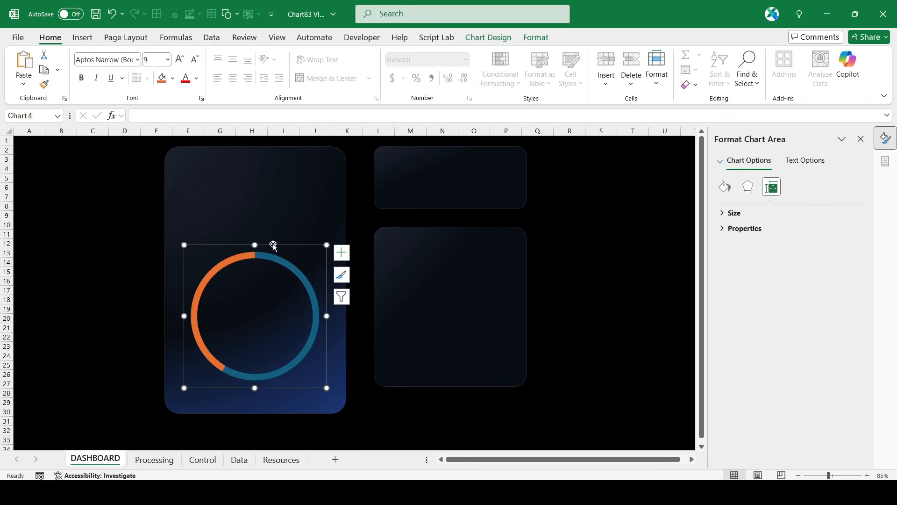
Step: Select the ring chart's orange slice and copy the colour code #192C5A from the Resources sheet
{"action": "left_click", "coordinate": [243, 255]}
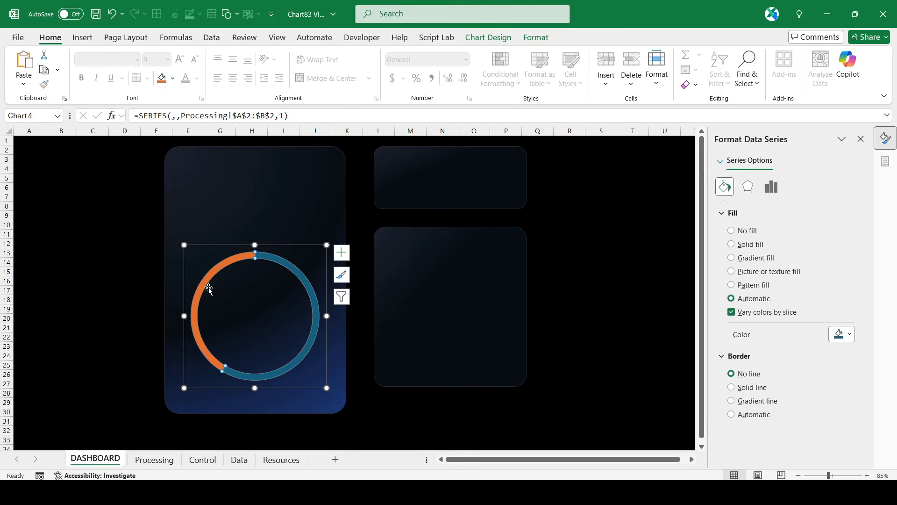
{"action": "left_click", "coordinate": [235, 261]}
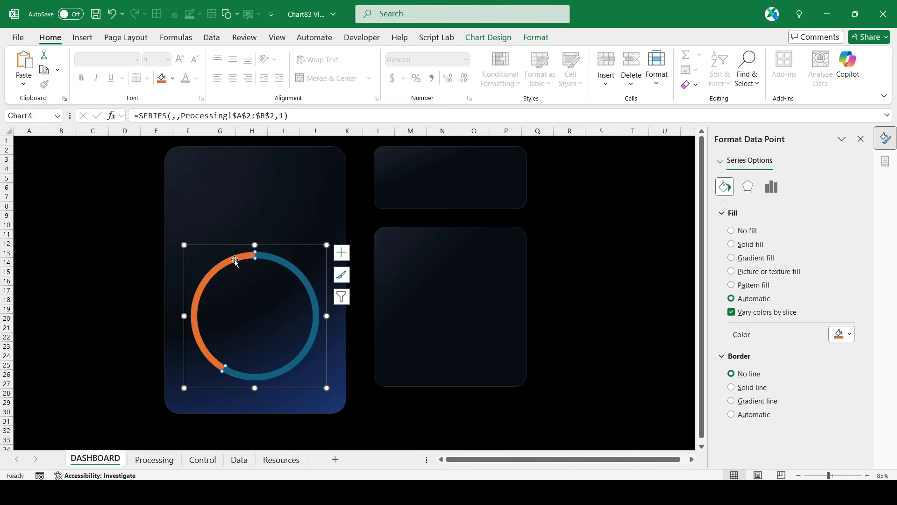
{"action": "left_click", "coordinate": [281, 460]}
{"action": "left_click", "coordinate": [69, 288]}
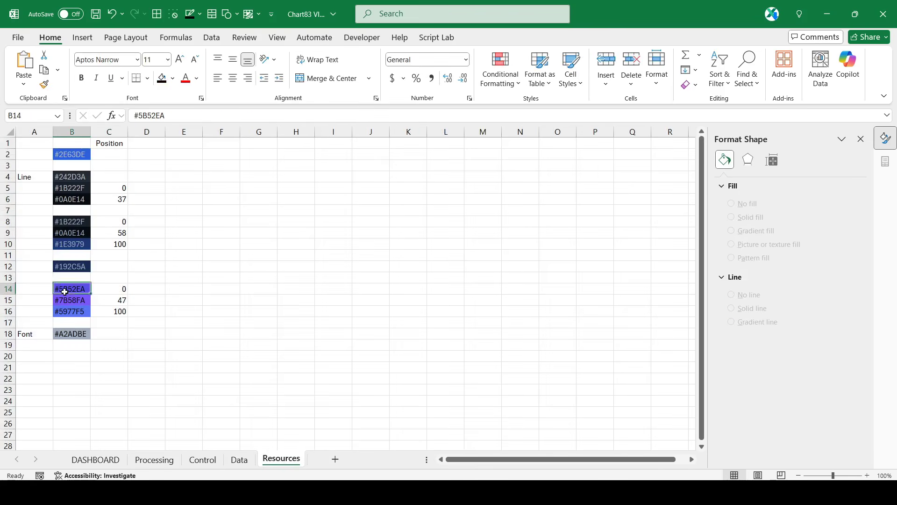
{"action": "left_click", "coordinate": [69, 266]}
{"action": "key", "text": "ctrl+c"}
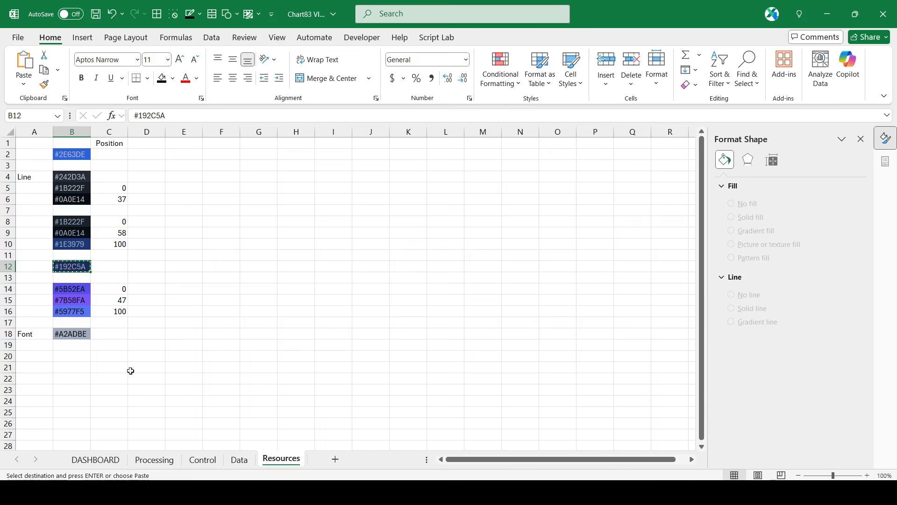
Step: Fill the ring chart's orange slice on the DASHBOARD sheet with the custom colour #192C5A
{"action": "left_click", "coordinate": [96, 459]}
{"action": "left_click", "coordinate": [724, 186]}
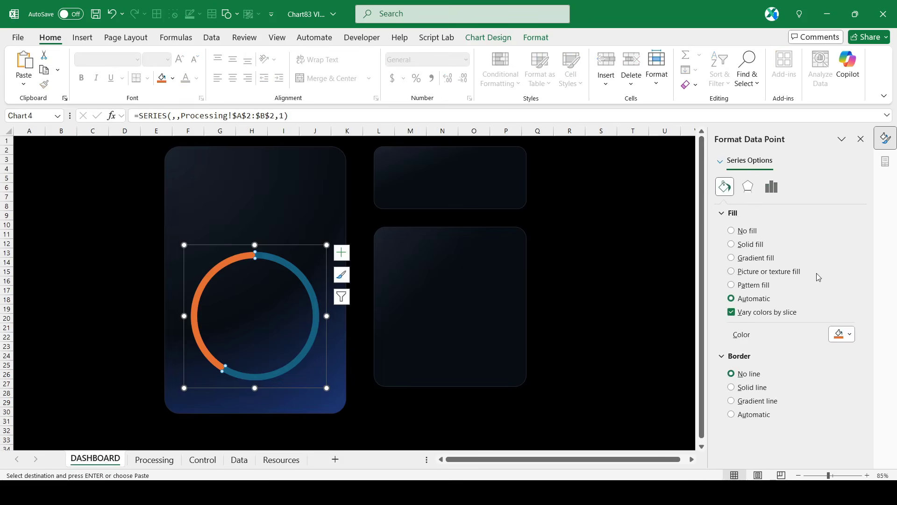
{"action": "left_click", "coordinate": [841, 333]}
{"action": "left_click", "coordinate": [809, 307]}
{"action": "double_click", "coordinate": [594, 328]}
{"action": "key", "text": "ctrl+v"}
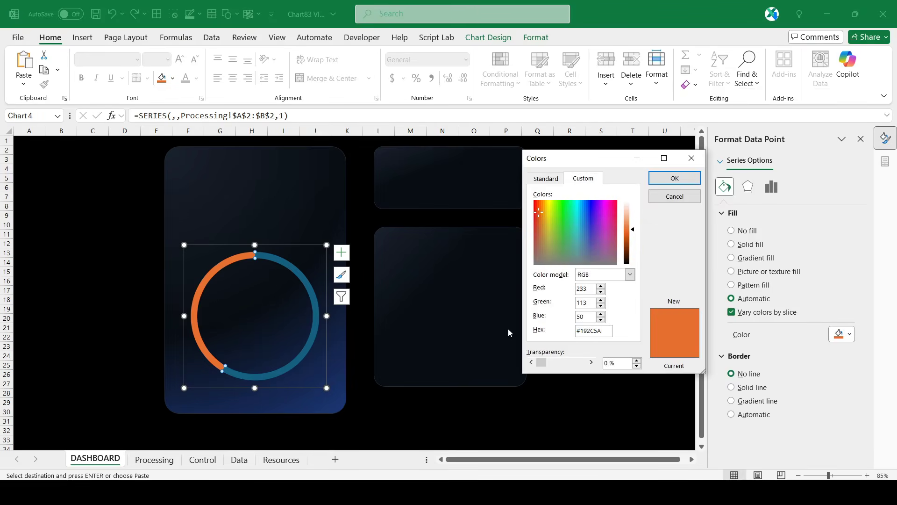
{"action": "key", "text": "Return"}
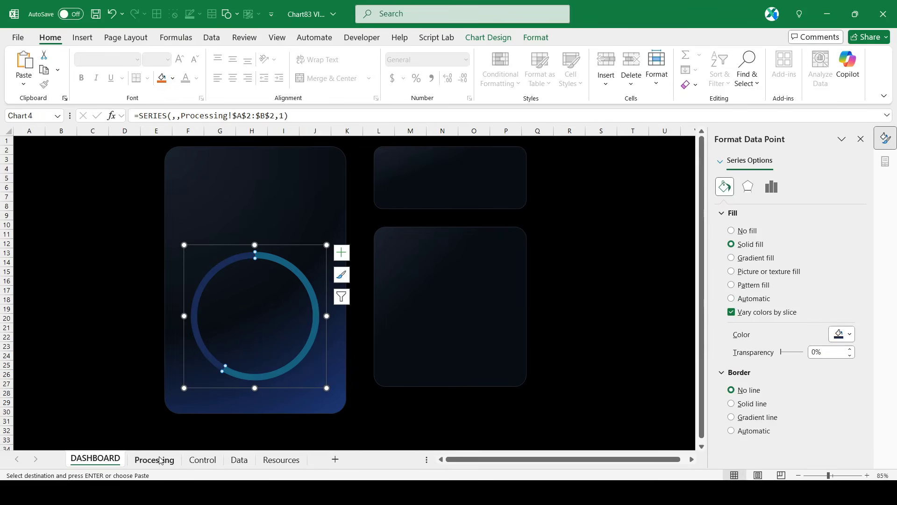
Step: Switch the ring chart's teal slice to a gradient fill and copy the colour code #5B52EA from the Resources sheet
{"action": "left_click", "coordinate": [279, 260]}
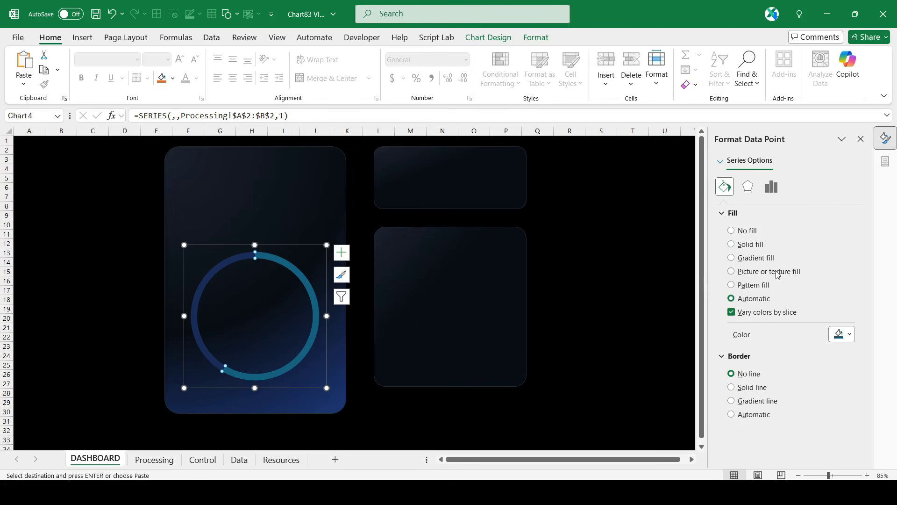
{"action": "left_click", "coordinate": [744, 259]}
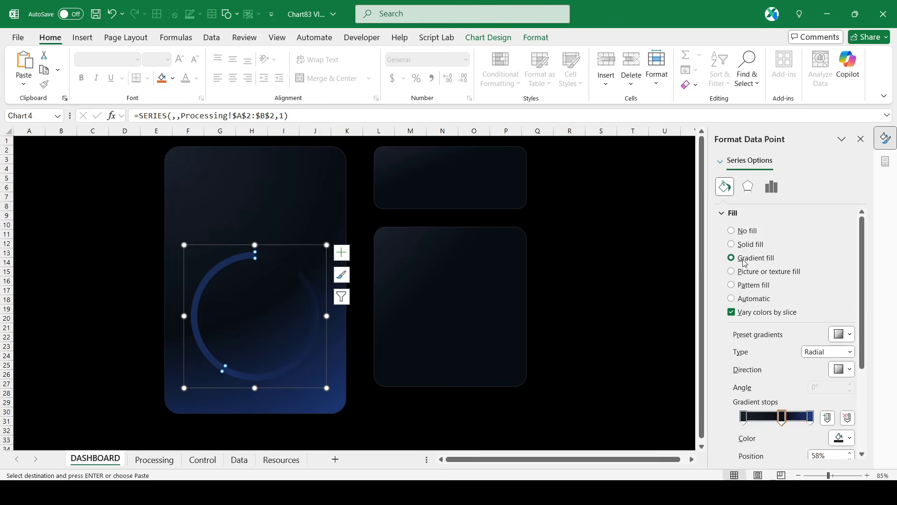
{"action": "left_click", "coordinate": [281, 459]}
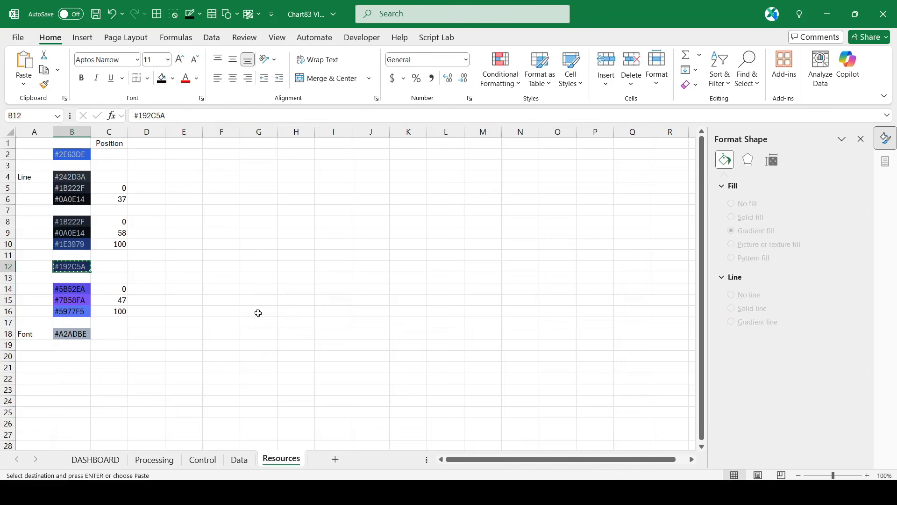
{"action": "left_click", "coordinate": [75, 291]}
{"action": "left_click", "coordinate": [44, 70]}
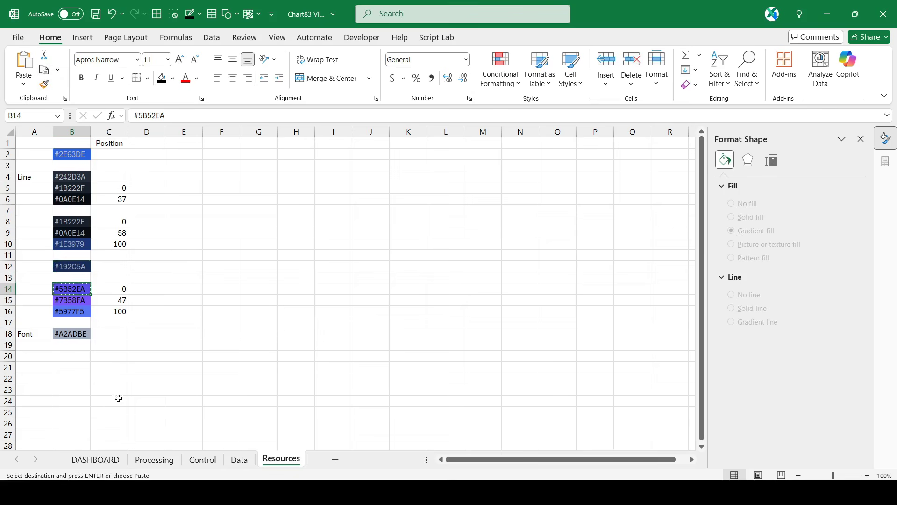
Step: Set the first gradient stop of the larger ring slice to the colour #5B52EA
{"action": "left_click", "coordinate": [109, 461]}
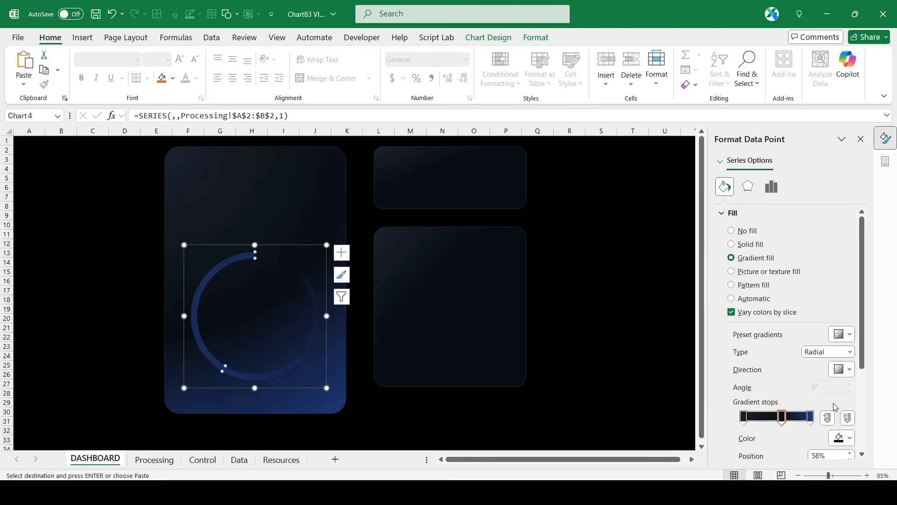
{"action": "left_click", "coordinate": [743, 418]}
{"action": "left_click", "coordinate": [843, 438]}
{"action": "left_click", "coordinate": [769, 421]}
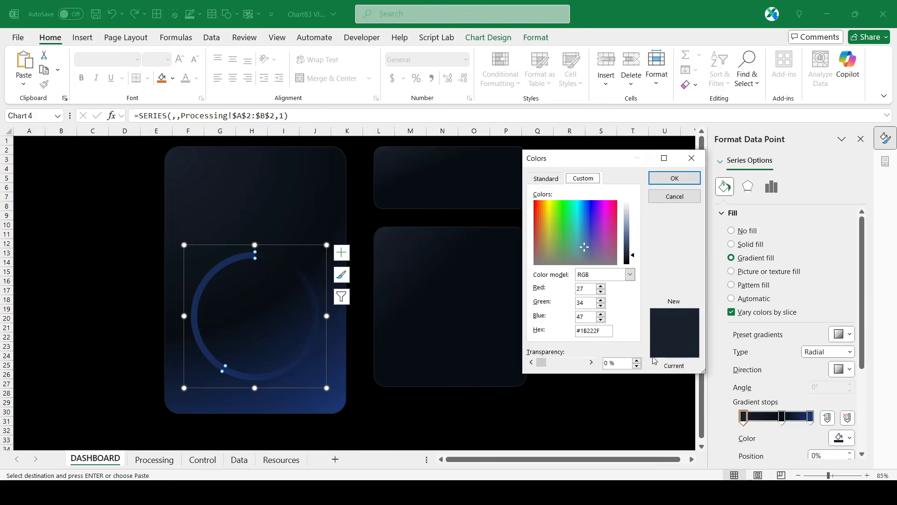
{"action": "left_click_drag", "start_coordinate": [610, 330], "coordinate": [474, 331]}
{"action": "key", "text": "ctrl+v"}
{"action": "key", "text": "Return"}
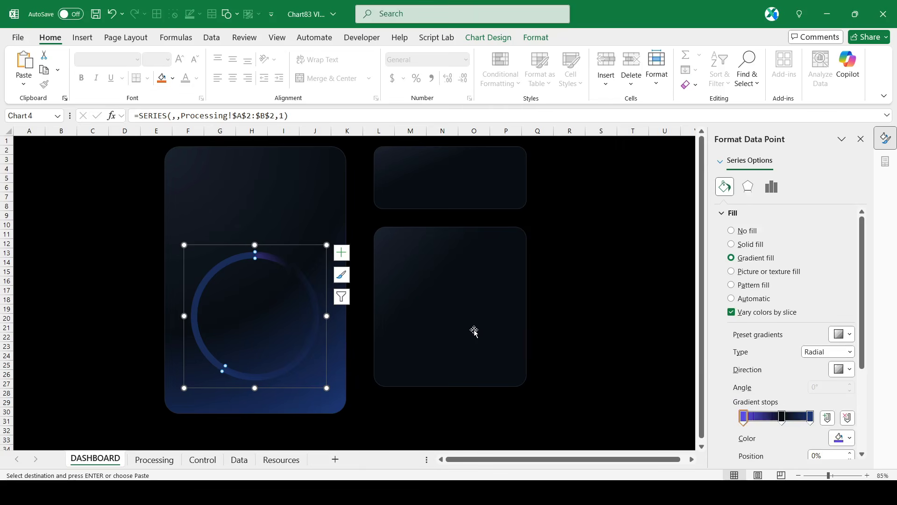
Step: Copy #7B58FA from the Resources sheet and apply it to the middle gradient stop of the larger ring slice
{"action": "left_click", "coordinate": [281, 460]}
{"action": "left_click", "coordinate": [71, 300]}
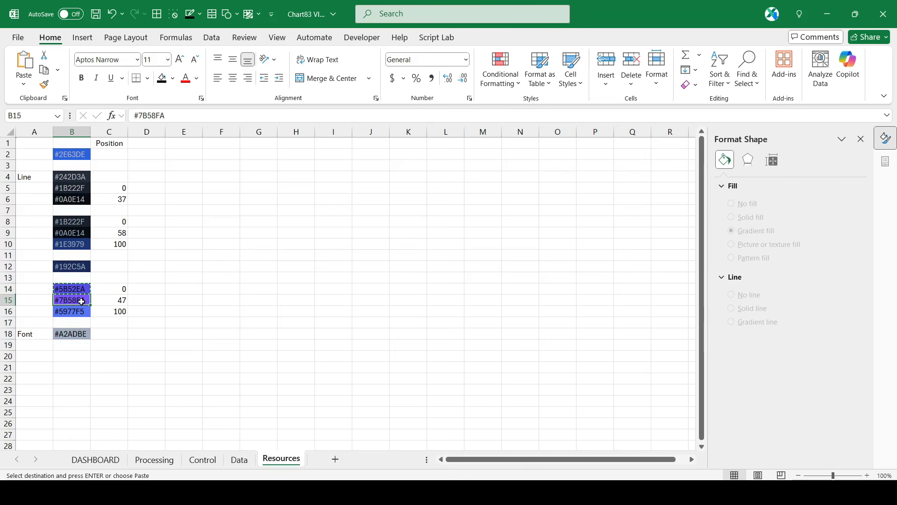
{"action": "left_click", "coordinate": [44, 70]}
{"action": "left_click", "coordinate": [95, 459]}
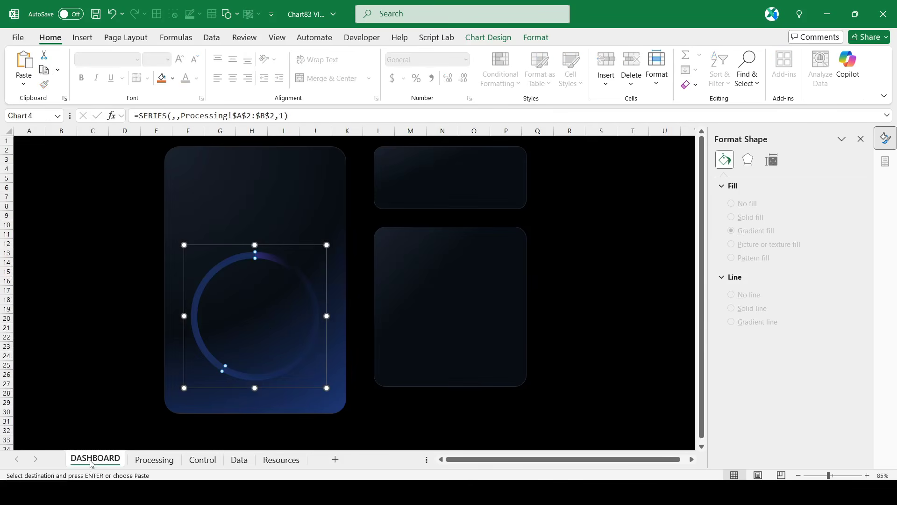
{"action": "left_click", "coordinate": [725, 187]}
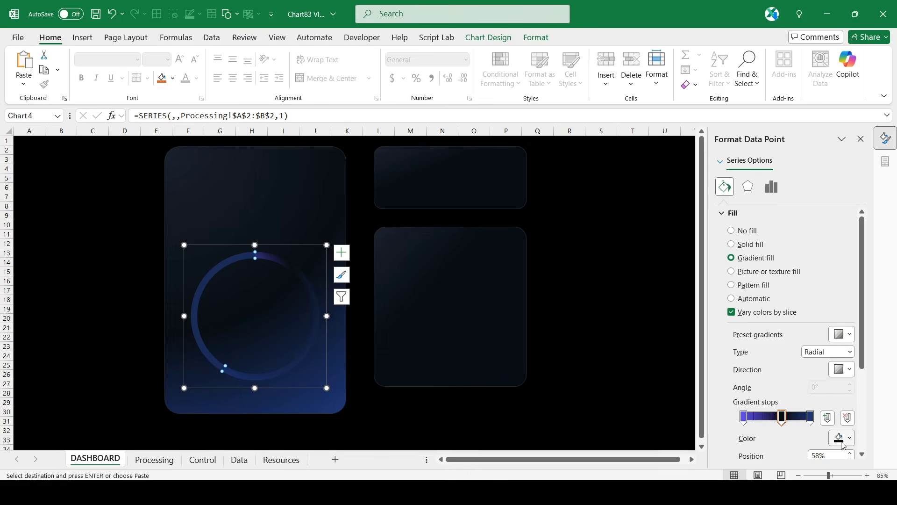
{"action": "left_click", "coordinate": [835, 426]}
{"action": "left_click_drag", "start_coordinate": [604, 330], "coordinate": [500, 332]}
{"action": "key", "text": "ctrl+v"}
{"action": "key", "text": "Return"}
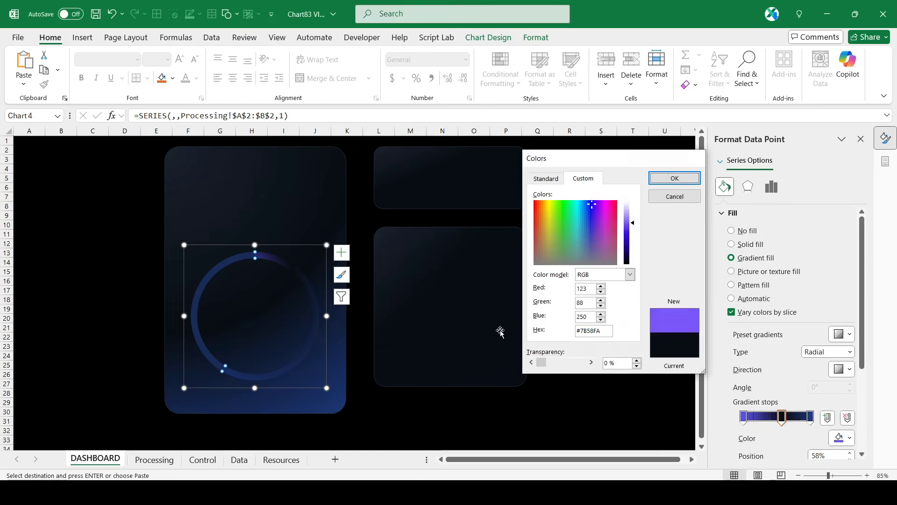
Step: Copy #5977F5 from the Resources sheet and apply it to the last gradient stop of the larger ring slice
{"action": "left_click", "coordinate": [281, 459]}
{"action": "left_click", "coordinate": [72, 311]}
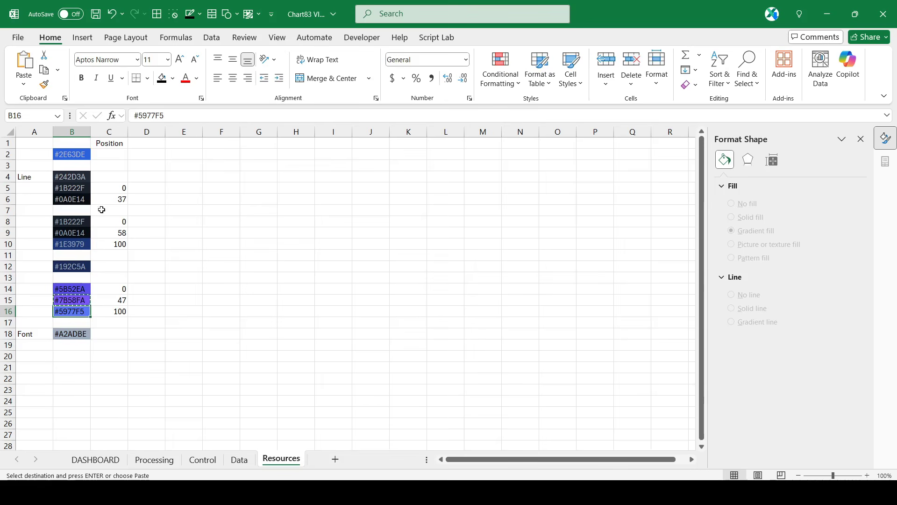
{"action": "key", "text": "ctrl+c"}
{"action": "left_click", "coordinate": [96, 460]}
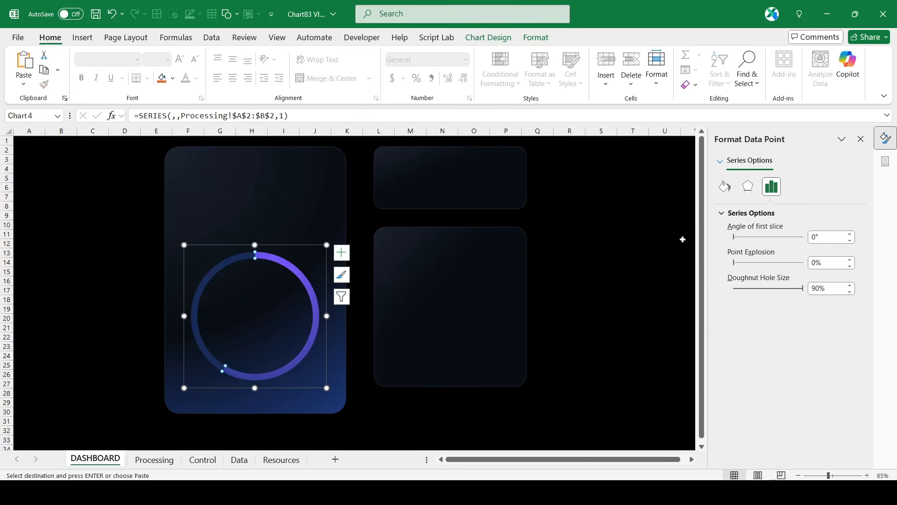
{"action": "left_click", "coordinate": [726, 187]}
{"action": "left_click", "coordinate": [810, 416]}
{"action": "left_click", "coordinate": [842, 438]}
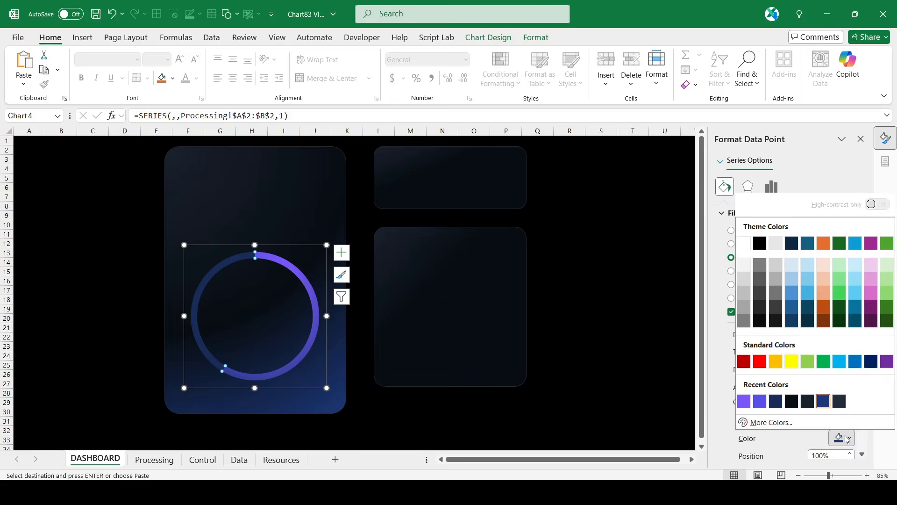
{"action": "left_click", "coordinate": [833, 423]}
{"action": "left_click_drag", "start_coordinate": [607, 330], "coordinate": [487, 335]}
{"action": "key", "text": "ctrl+v"}
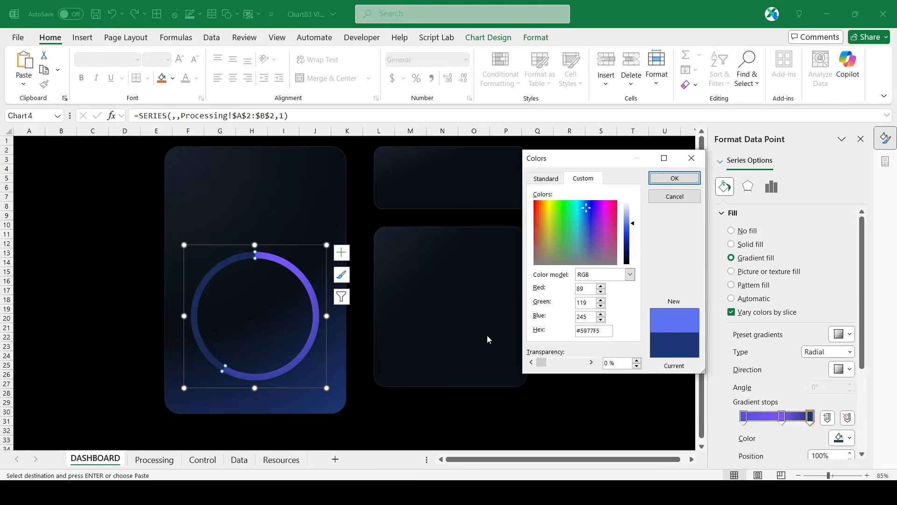
{"action": "key", "text": "Return"}
Step: Adjust the middle gradient stop's position using the value listed for #7B58FA on the Resources sheet, and deselect the chart
{"action": "scroll", "coordinate": [823, 335], "scroll_direction": "down", "scroll_amount": 3}
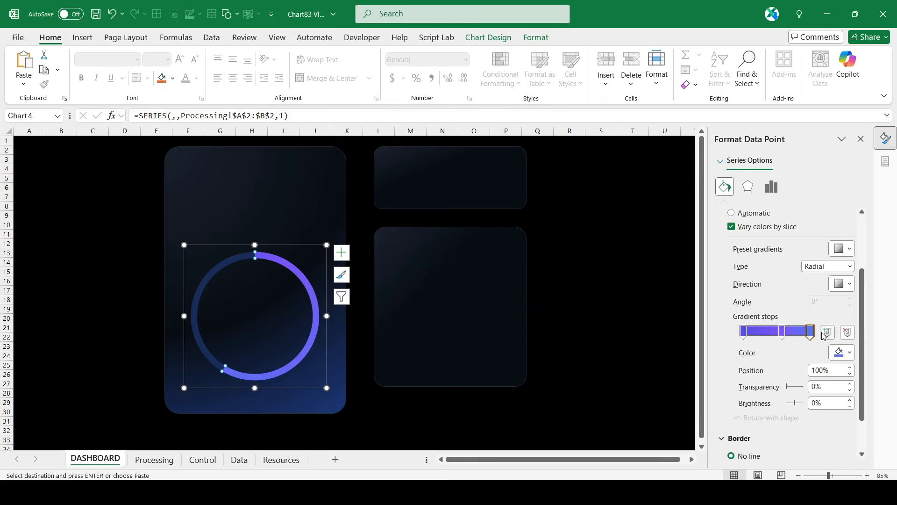
{"action": "left_click", "coordinate": [781, 331]}
{"action": "double_click", "coordinate": [824, 370]}
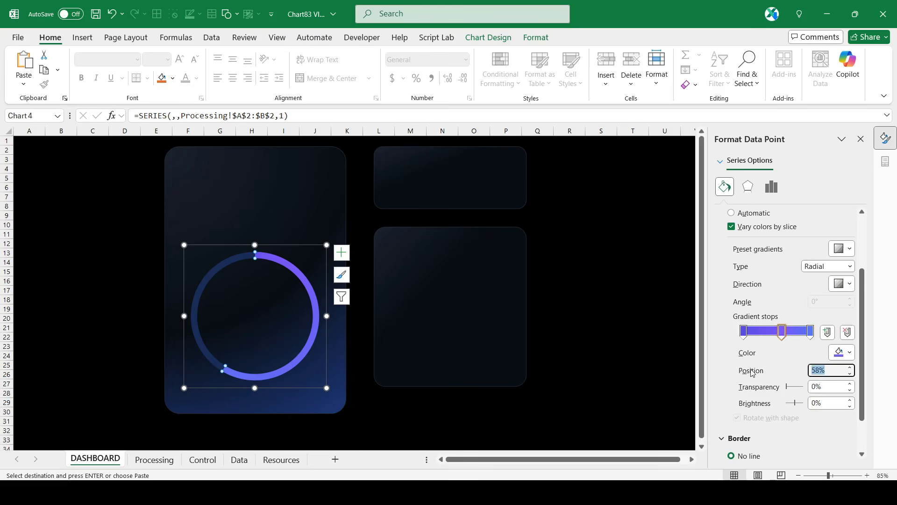
{"action": "type", "text": "57"}
{"action": "key", "text": "BackSpace"}
{"action": "type", "text": "7"}
{"action": "left_click", "coordinate": [584, 386]}
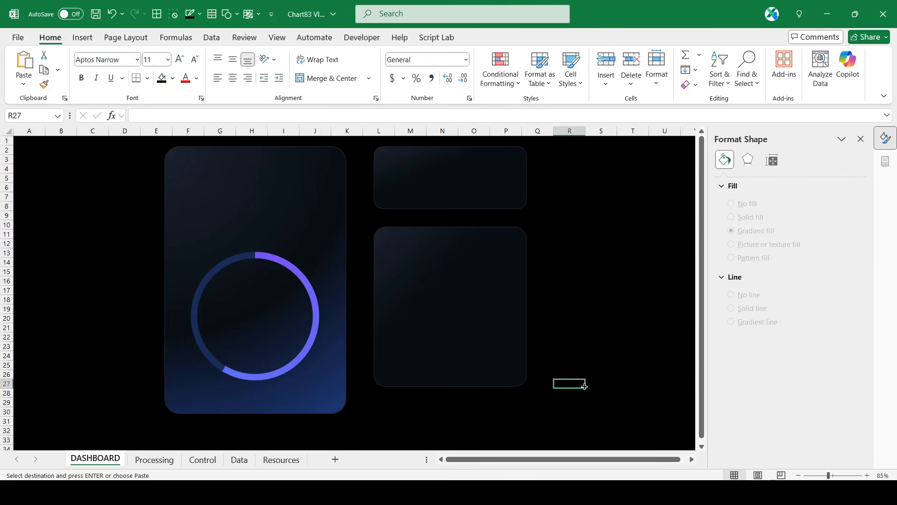
Step: Insert a text box beside the ring chart and link it to the percentage in Processing!A2
{"action": "left_click", "coordinate": [95, 180]}
{"action": "left_click", "coordinate": [82, 38]}
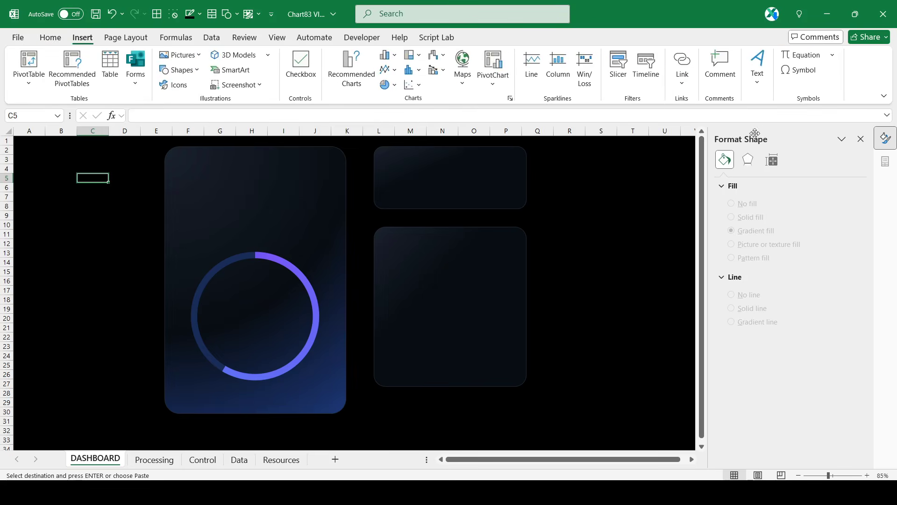
{"action": "left_click", "coordinate": [757, 70]}
{"action": "left_click", "coordinate": [756, 124]}
{"action": "left_click_drag", "start_coordinate": [181, 336], "coordinate": [98, 284]}
{"action": "left_click", "coordinate": [154, 110]}
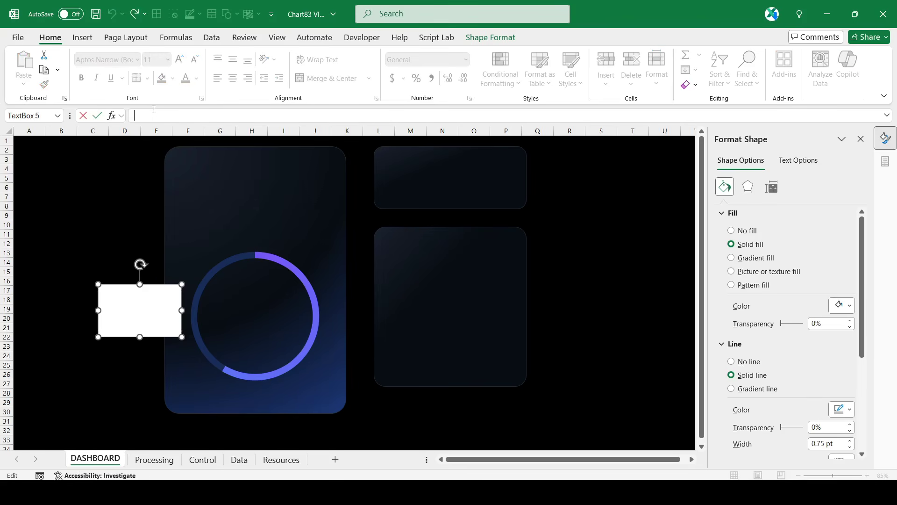
{"action": "type", "text": "="}
{"action": "left_click", "coordinate": [154, 459]}
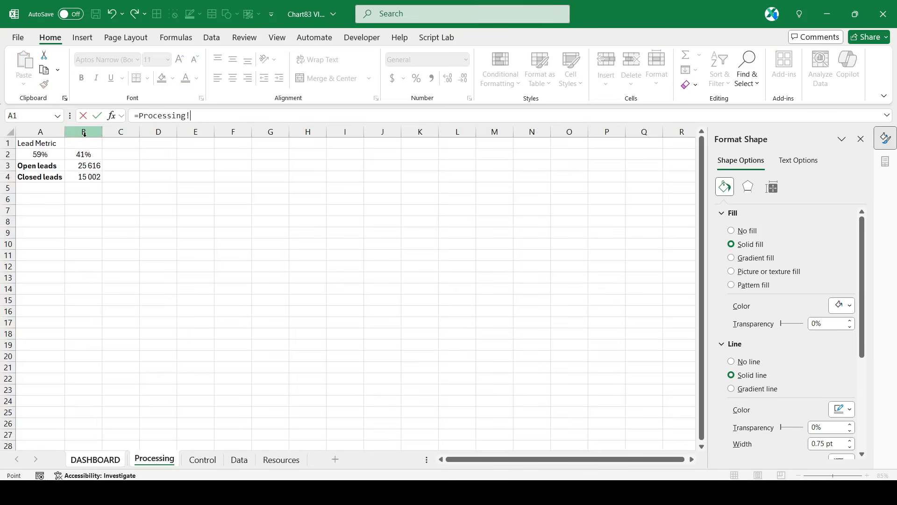
{"action": "left_click", "coordinate": [47, 154]}
{"action": "key", "text": "Return"}
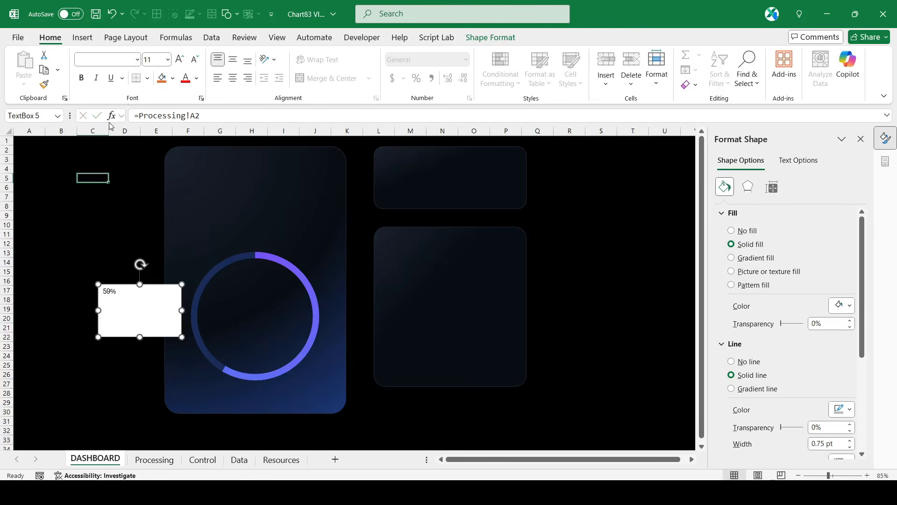
Step: Centre the linked text box's text vertically and horizontally, and remove the box's fill and outline
{"action": "left_click", "coordinate": [232, 61]}
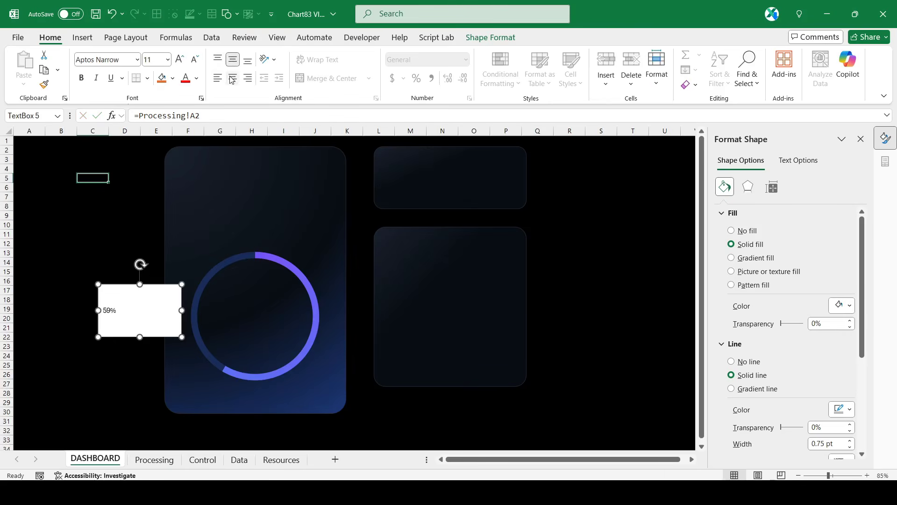
{"action": "left_click", "coordinate": [232, 79]}
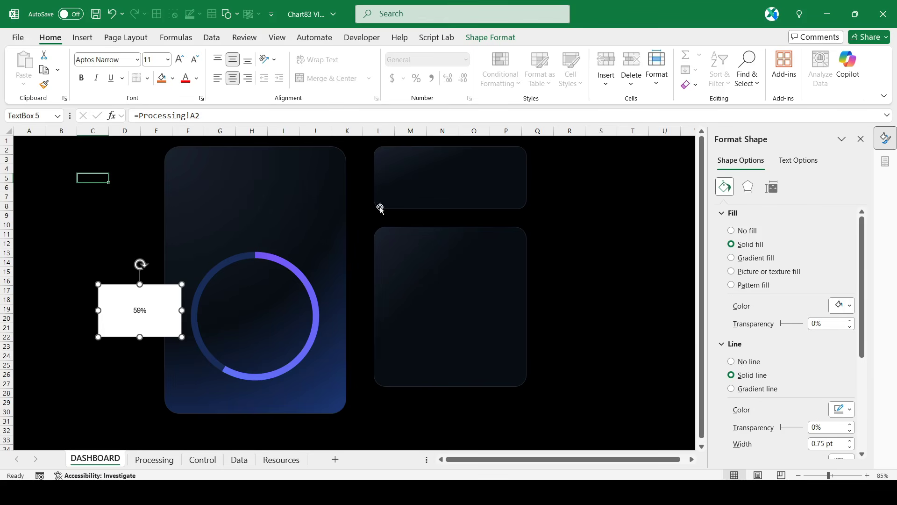
{"action": "left_click", "coordinate": [747, 231]}
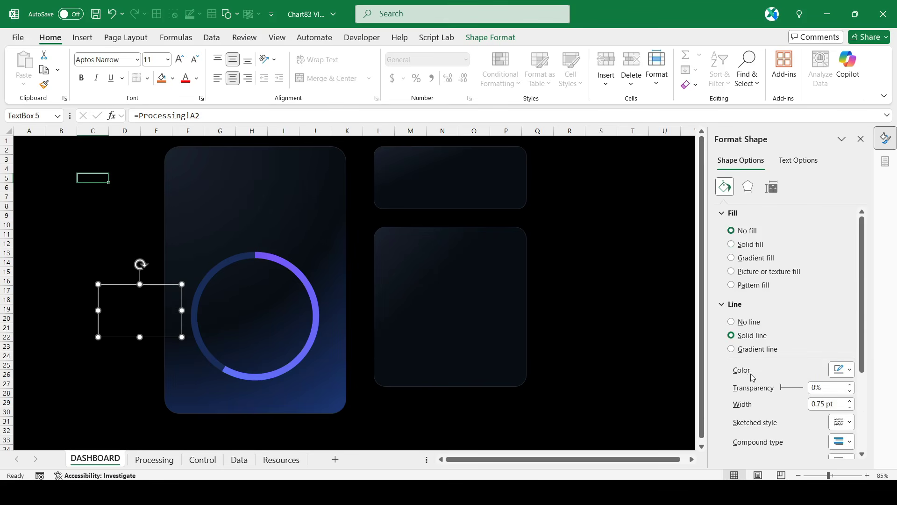
{"action": "left_click", "coordinate": [749, 322]}
Step: Make the percentage text white at size 44 and move its text box to the middle of the ring chart
{"action": "left_click", "coordinate": [197, 78]}
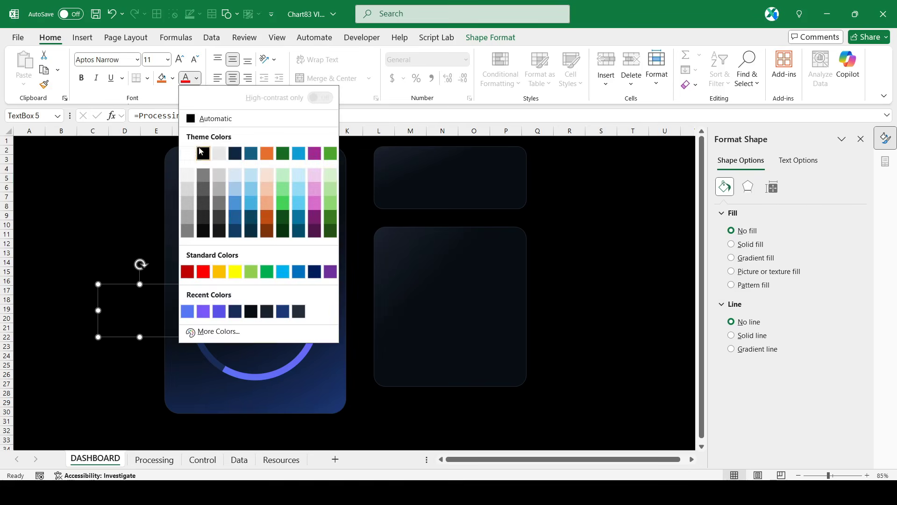
{"action": "left_click", "coordinate": [187, 153]}
{"action": "left_click", "coordinate": [152, 61]}
{"action": "type", "text": "4"}
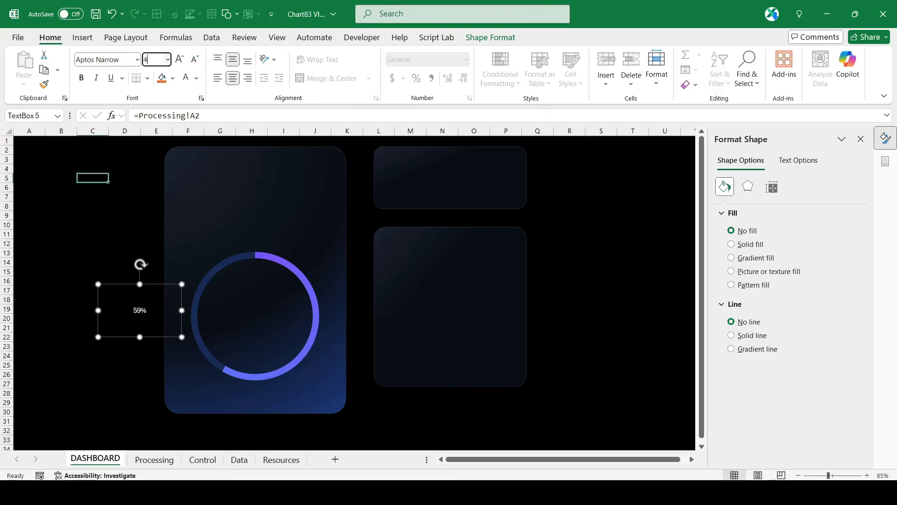
{"action": "type", "text": "4"}
{"action": "key", "text": "Return"}
{"action": "left_click_drag", "start_coordinate": [157, 282], "coordinate": [273, 290]}
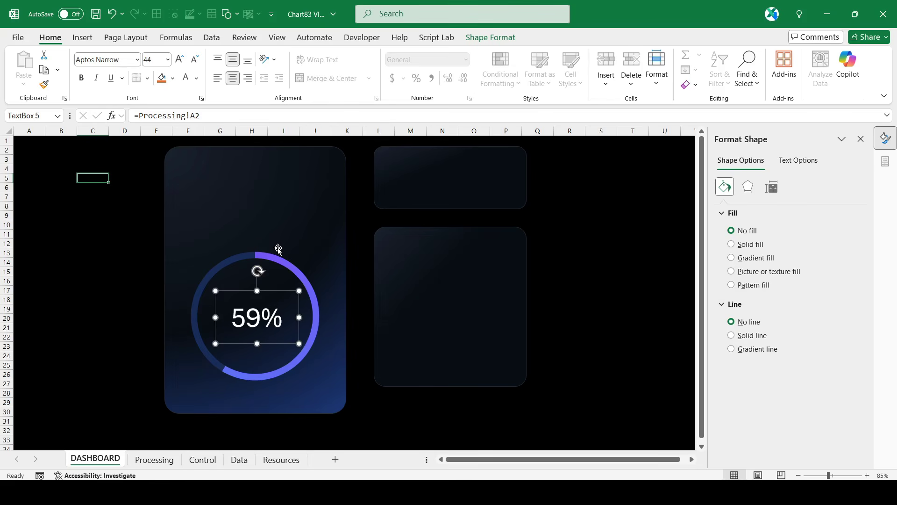
Step: Align the percentage text box and the ring chart to each other by horizontal centre and vertical middle
{"action": "left_click", "coordinate": [278, 250], "text": "shift"}
{"action": "left_click", "coordinate": [708, 56]}
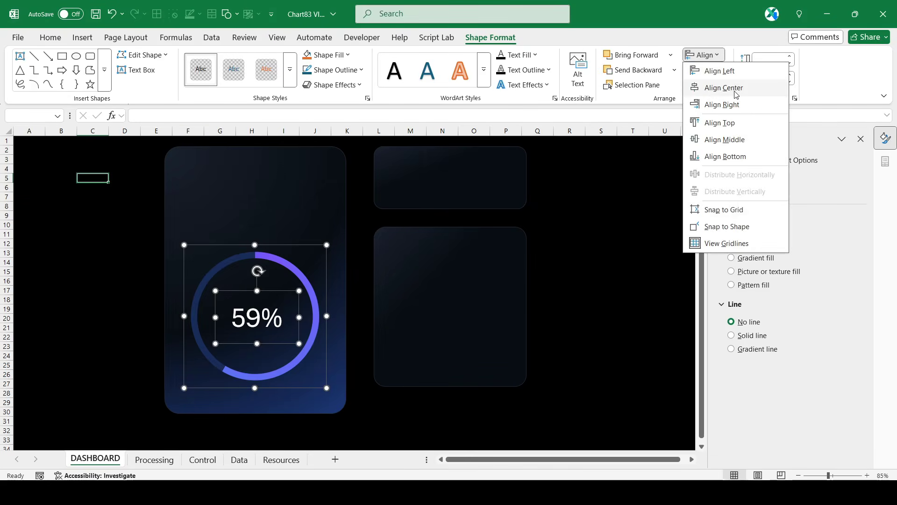
{"action": "left_click", "coordinate": [729, 88]}
{"action": "left_click", "coordinate": [706, 56]}
{"action": "left_click", "coordinate": [747, 138]}
{"action": "left_click", "coordinate": [616, 318]}
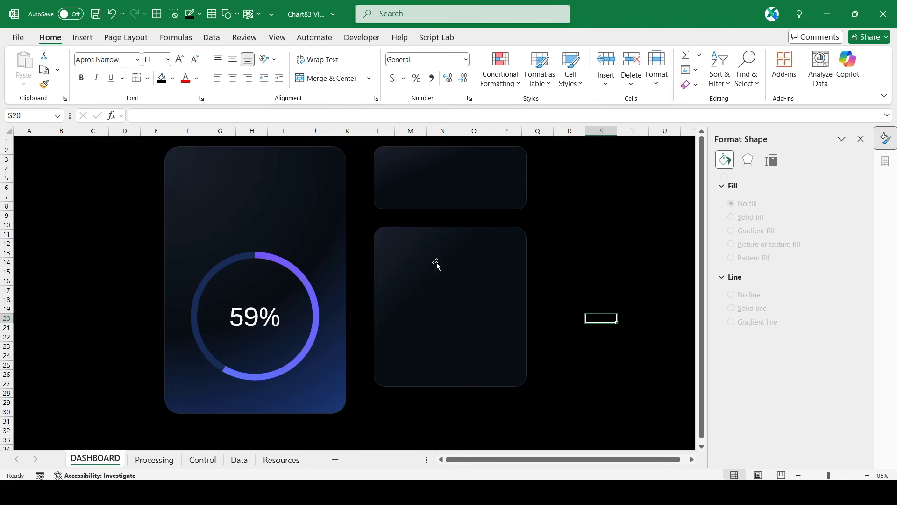
Step: Link the tall card behind the ring chart to the title text in Processing!A1
{"action": "left_click", "coordinate": [201, 154]}
{"action": "left_click", "coordinate": [161, 116]}
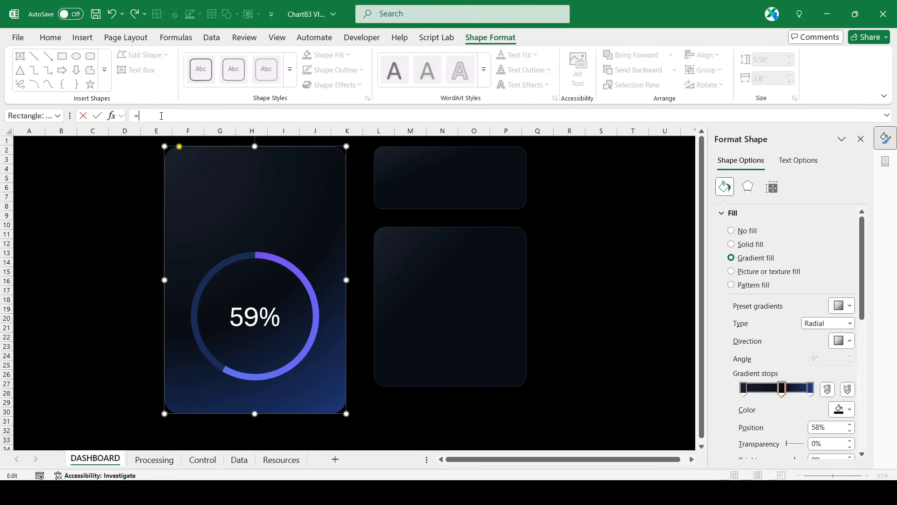
{"action": "left_click", "coordinate": [160, 459]}
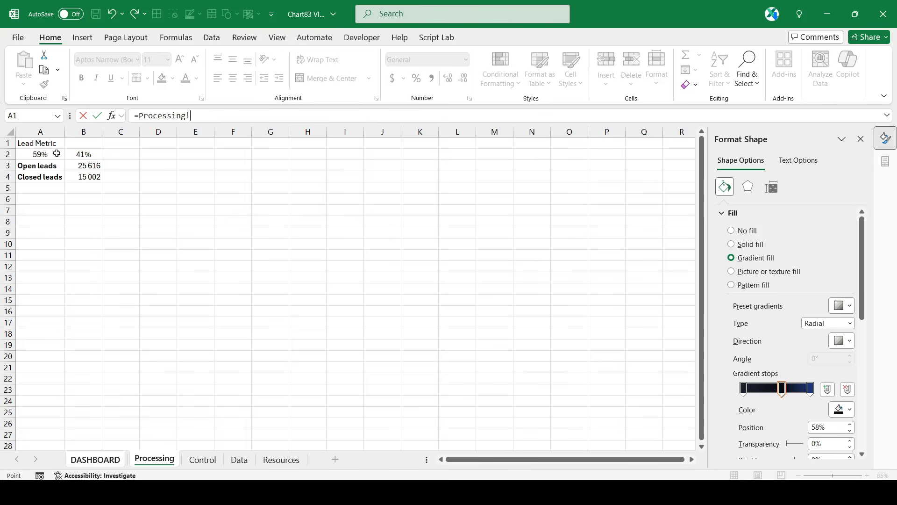
{"action": "left_click", "coordinate": [30, 142]}
{"action": "key", "text": "Return"}
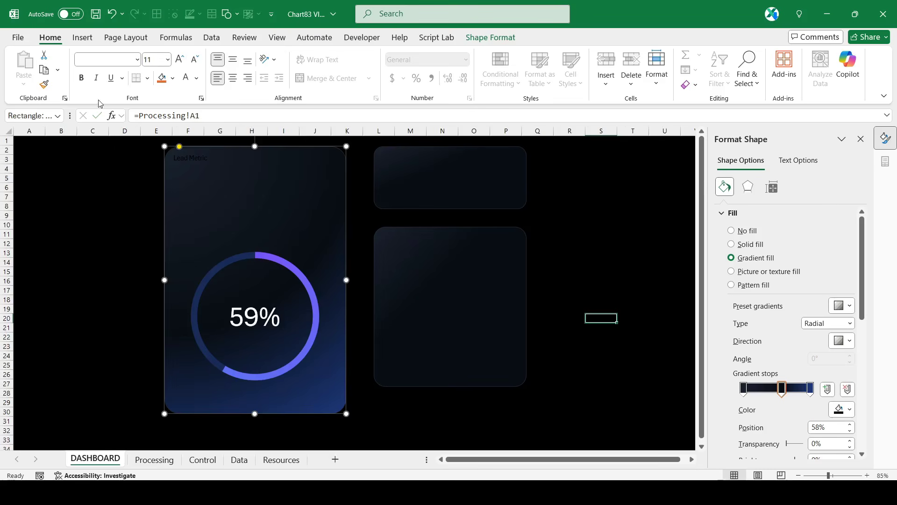
Step: Colour the card's Lead Metric title with the font colour #A2ADBE copied from the Resources sheet
{"action": "left_click", "coordinate": [275, 463]}
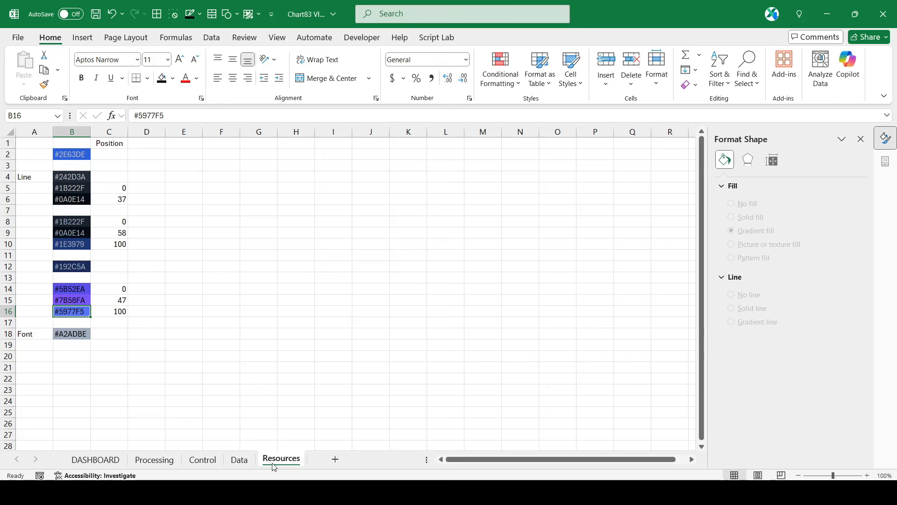
{"action": "left_click", "coordinate": [75, 335]}
{"action": "key", "text": "ctrl+c"}
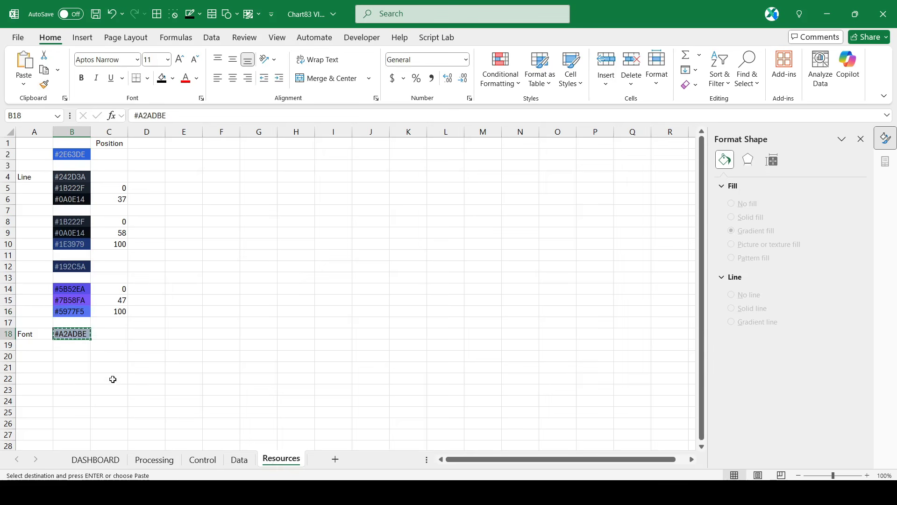
{"action": "left_click", "coordinate": [95, 459]}
{"action": "left_click", "coordinate": [196, 78]}
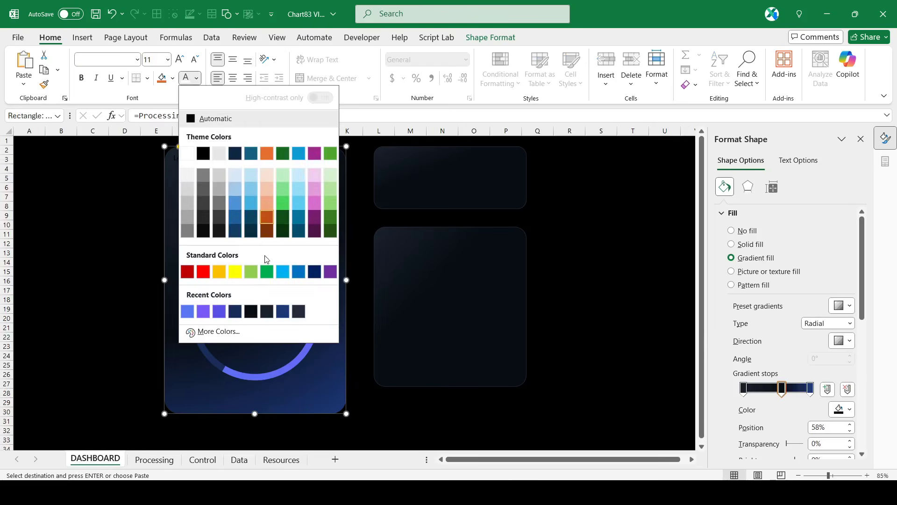
{"action": "left_click", "coordinate": [240, 336]}
{"action": "left_click", "coordinate": [583, 191]}
{"action": "left_click", "coordinate": [547, 345]}
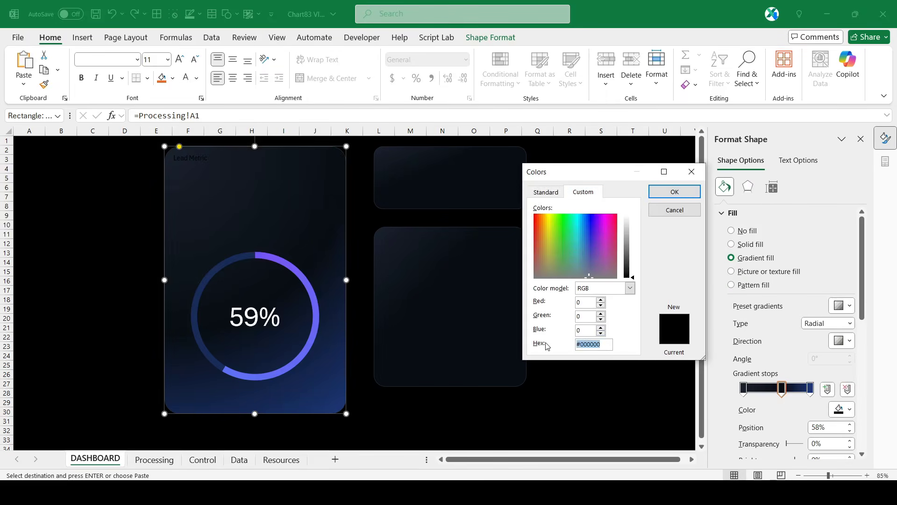
{"action": "key", "text": "ctrl+v"}
{"action": "key", "text": "Return"}
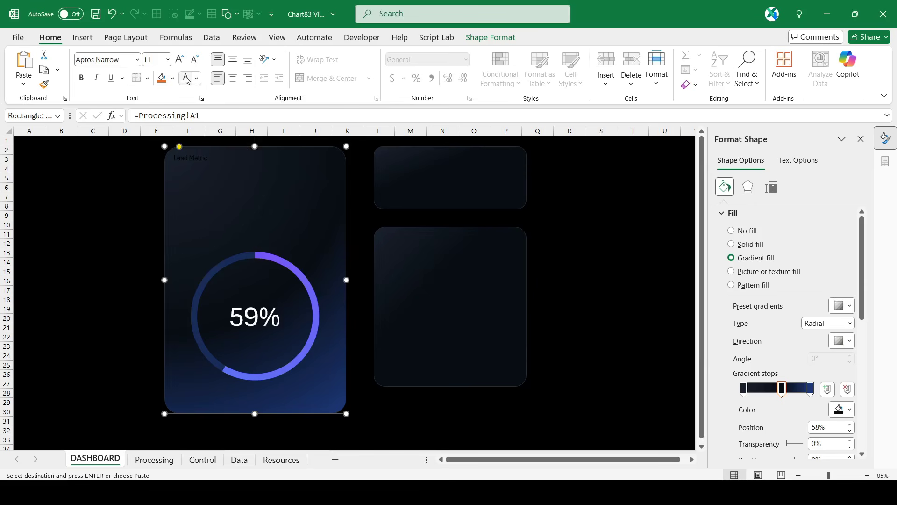
{"action": "left_click", "coordinate": [196, 78]}
{"action": "left_click", "coordinate": [187, 311]}
Step: Centre the Lead Metric title horizontally, set its font size to 24, and deselect the card
{"action": "left_click", "coordinate": [233, 78]}
{"action": "left_click", "coordinate": [155, 60]}
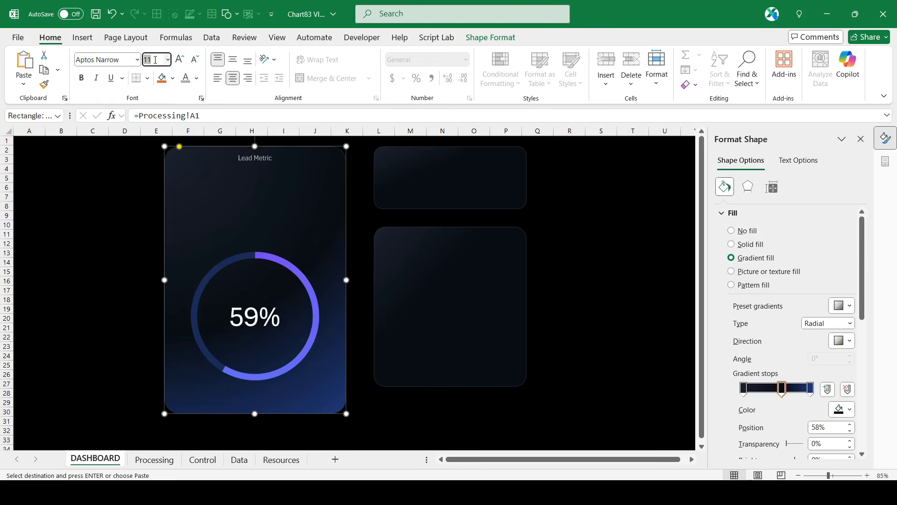
{"action": "type", "text": "24"}
{"action": "key", "text": "Return"}
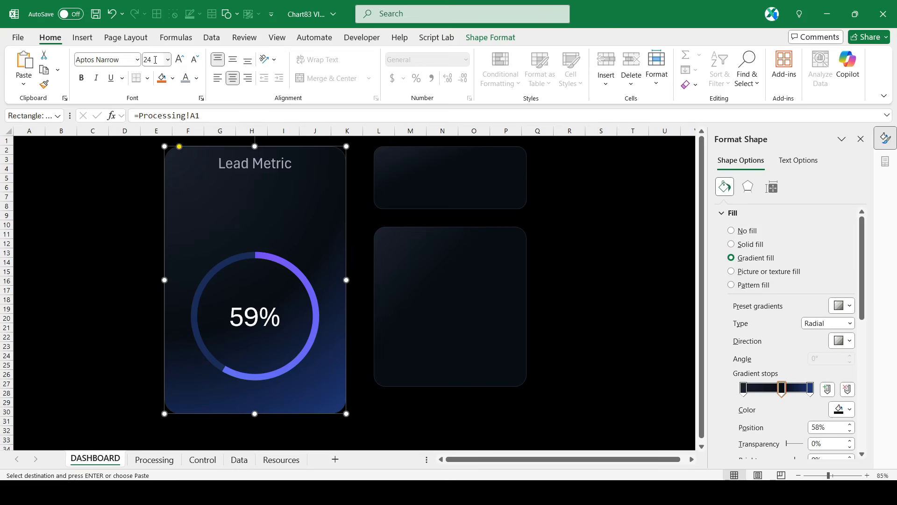
{"action": "left_click", "coordinate": [55, 189]}
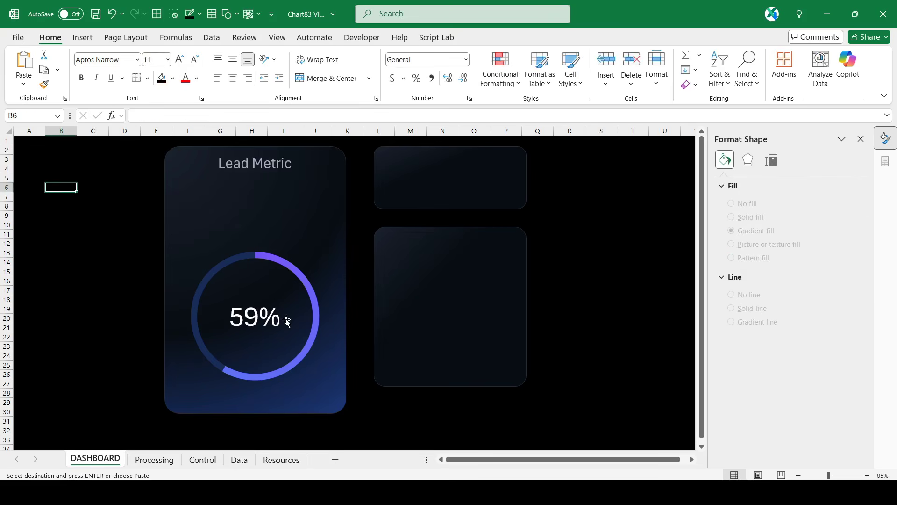
Step: Duplicate the percentage text box into the space above the ring and link the copy to Processing!A3
{"action": "left_click", "coordinate": [268, 324]}
{"action": "left_click_drag", "start_coordinate": [259, 318], "coordinate": [195, 209]}
{"action": "left_click_drag", "start_coordinate": [202, 116], "coordinate": [131, 116]}
{"action": "type", "text": "="}
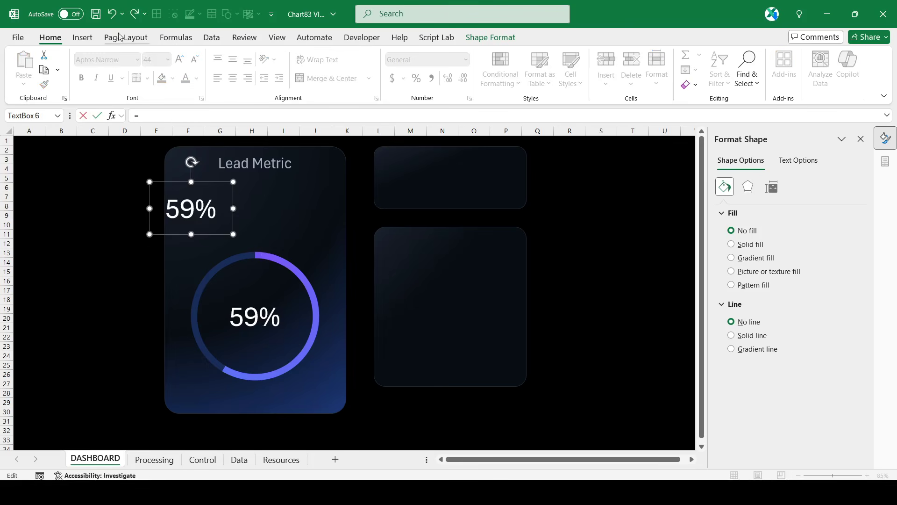
{"action": "left_click", "coordinate": [154, 460]}
{"action": "left_click", "coordinate": [51, 167]}
{"action": "key", "text": "Return"}
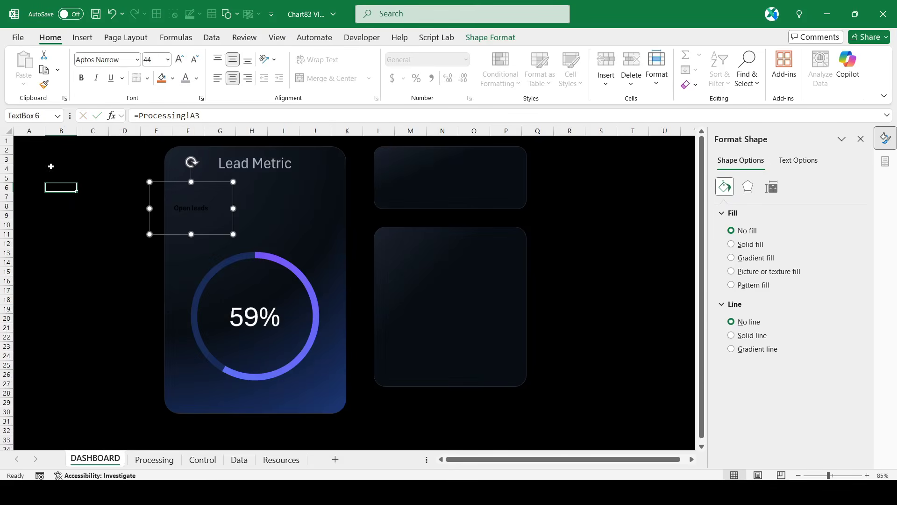
Step: Give the Open leads label the grey font colour, remove its bold formatting, and set its size to 18
{"action": "left_click", "coordinate": [186, 80]}
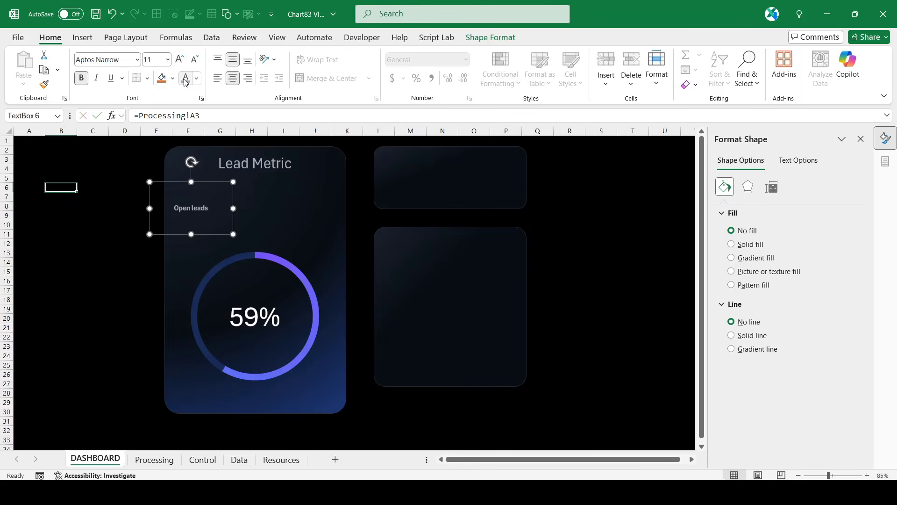
{"action": "left_click", "coordinate": [81, 78]}
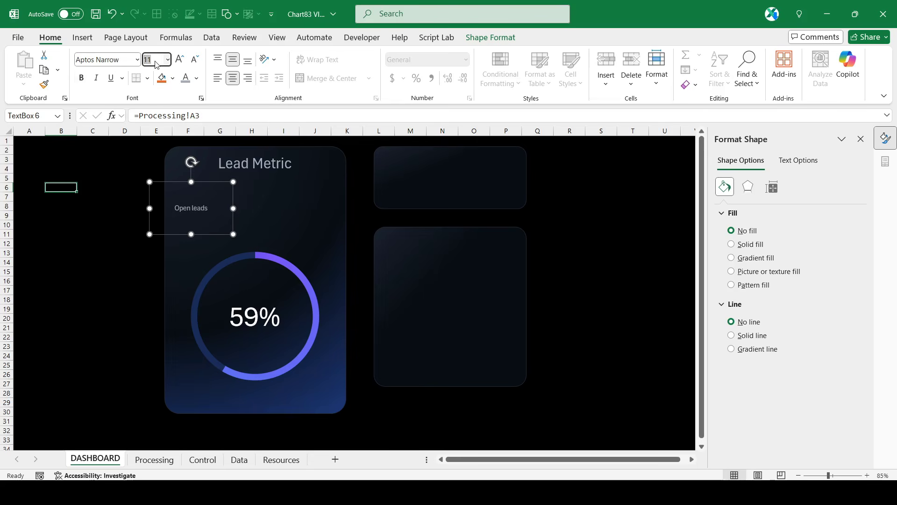
{"action": "key", "text": "Return"}
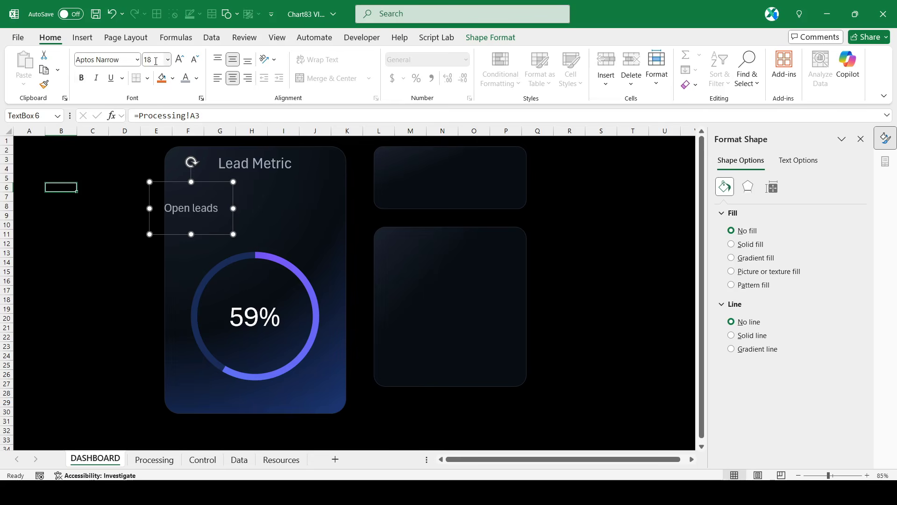
Step: Reduce the height of the Open leads text box to fit closely around its text, keeping its width
{"action": "key", "text": "shift+Down"}
{"action": "key", "text": "shift+Down"}
{"action": "key", "text": "shift+Down"}
{"action": "key", "text": "shift+Down"}
{"action": "key", "text": "shift+Down"}
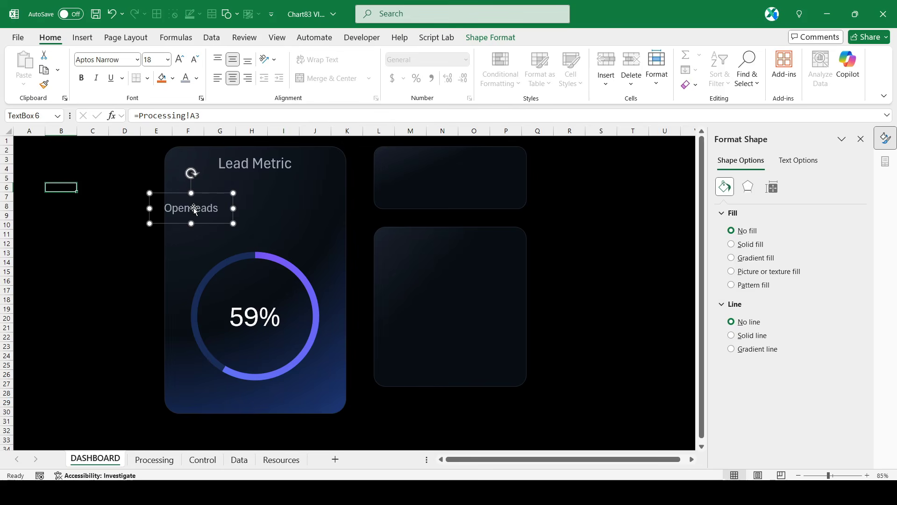
{"action": "key", "text": "shift+Left"}
{"action": "key", "text": "shift+Left"}
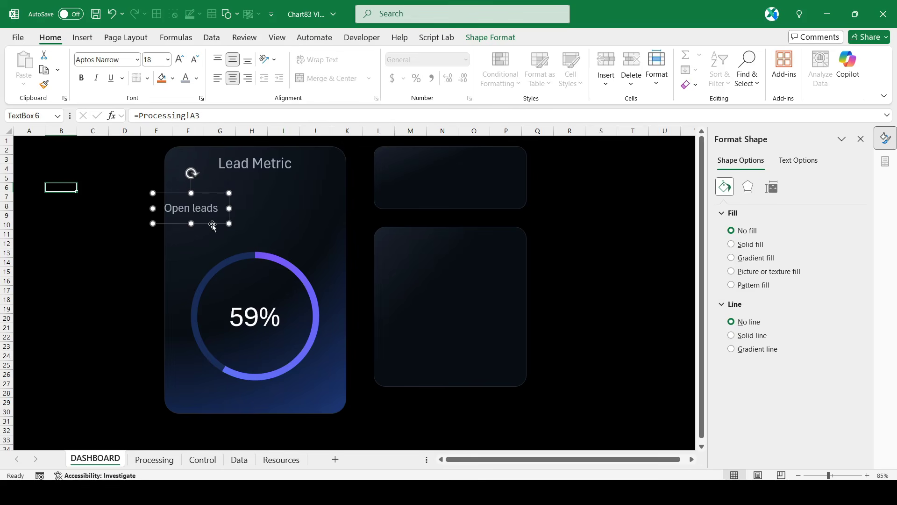
{"action": "key", "text": "shift+Right"}
{"action": "key", "text": "shift+Right"}
{"action": "key", "text": "shift+Down"}
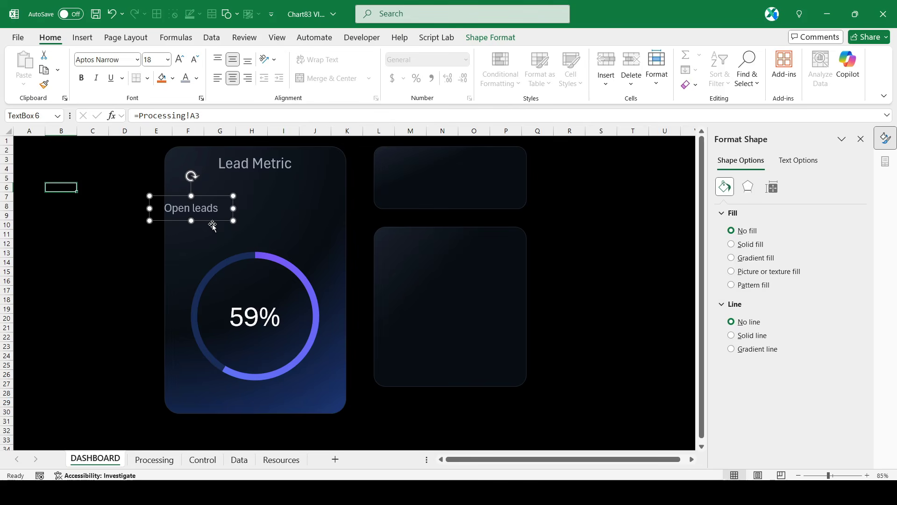
{"action": "left_click", "coordinate": [213, 226]}
{"action": "left_click", "coordinate": [204, 210]}
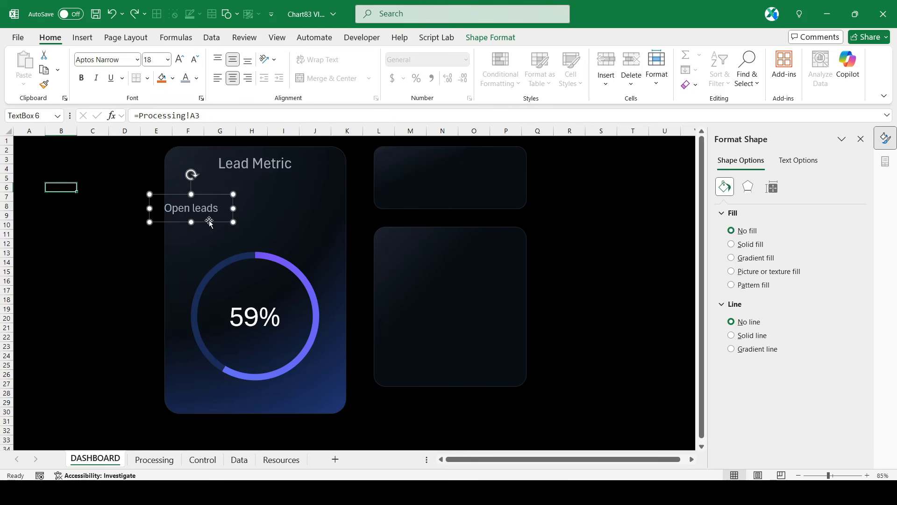
Step: Duplicate the Open leads text box beside the original and link the copy to Processing!A4
{"action": "left_click_drag", "start_coordinate": [208, 216], "coordinate": [314, 215]}
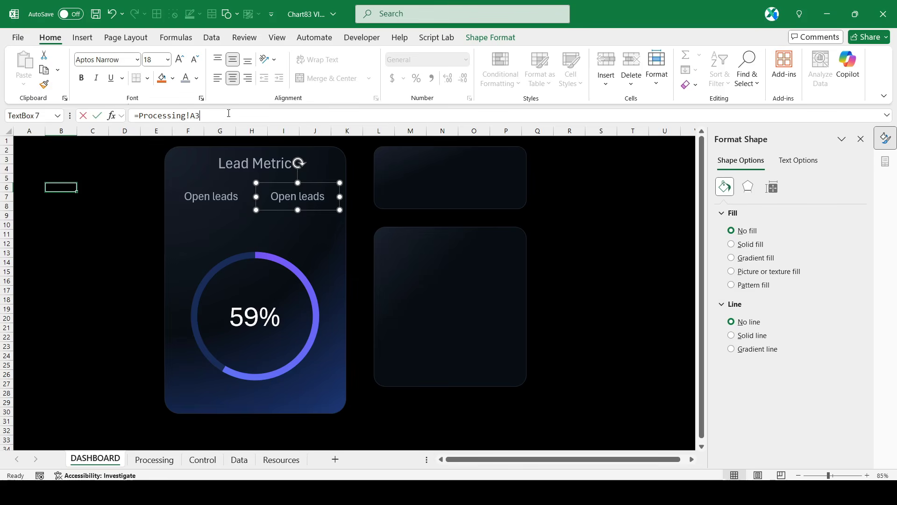
{"action": "left_click_drag", "start_coordinate": [229, 113], "coordinate": [67, 113]}
{"action": "type", "text": "="}
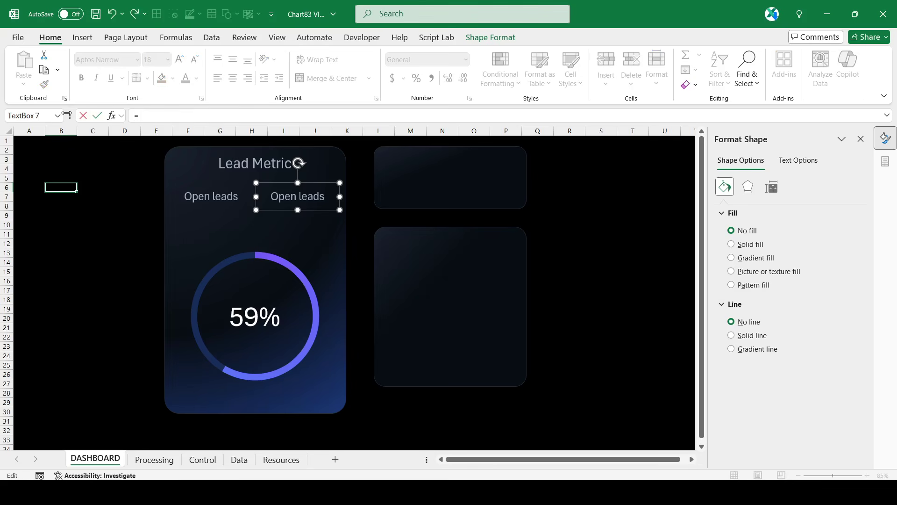
{"action": "left_click", "coordinate": [157, 458]}
{"action": "left_click", "coordinate": [48, 176]}
{"action": "key", "text": "Return"}
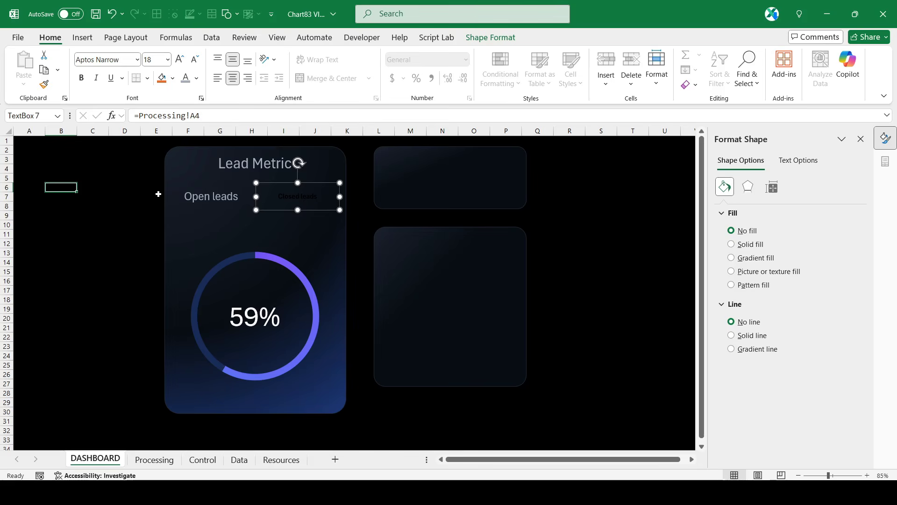
Step: Copy the Open leads label's formatting onto the Closed leads label
{"action": "left_click", "coordinate": [209, 194]}
{"action": "left_click", "coordinate": [44, 85]}
{"action": "left_click", "coordinate": [294, 195]}
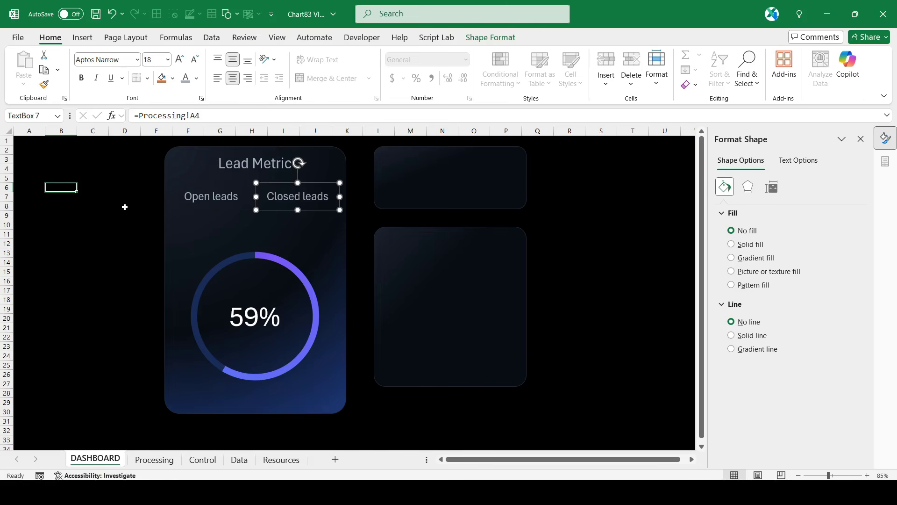
Step: Duplicate the Open leads and Closed leads labels together, placing the copies directly beneath the originals
{"action": "left_click", "coordinate": [200, 199]}
{"action": "left_click", "coordinate": [290, 200], "text": "shift"}
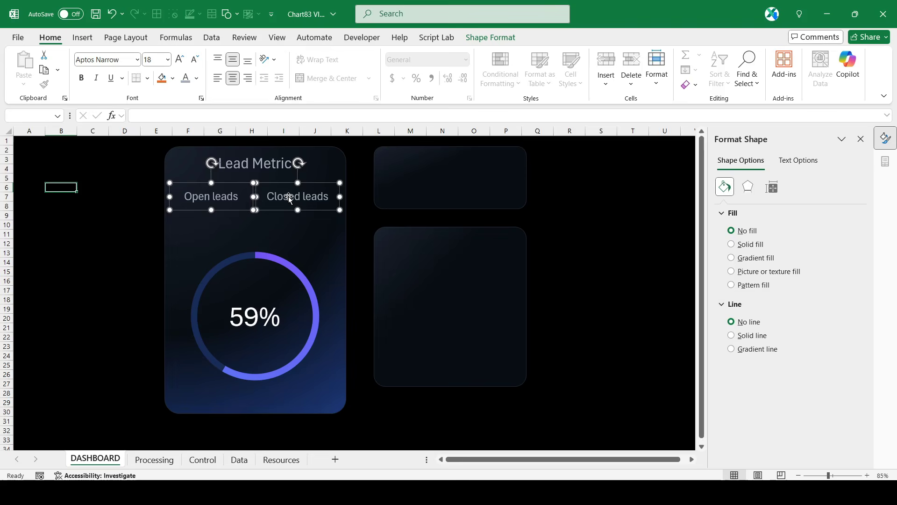
{"action": "left_click_drag", "start_coordinate": [288, 196], "coordinate": [289, 223]}
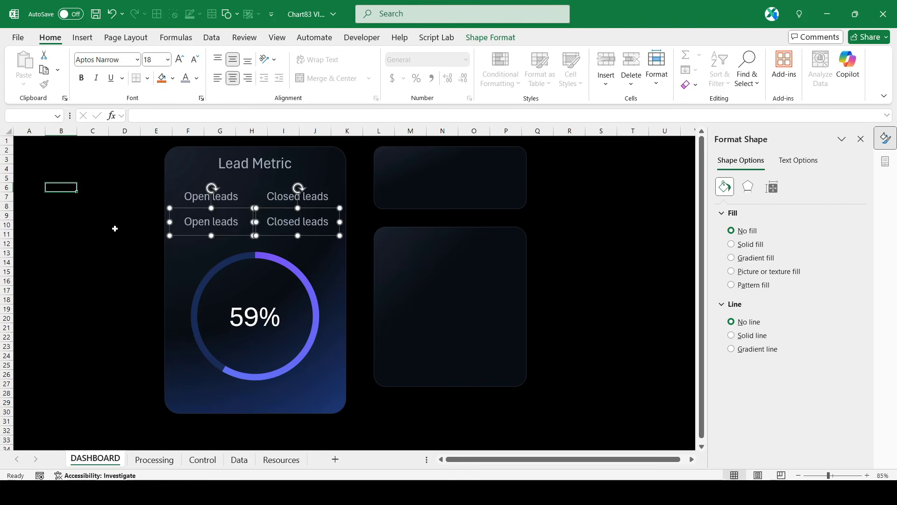
{"action": "left_click", "coordinate": [110, 229]}
Step: Link the duplicated text box under Open leads to the value in Processing!B3
{"action": "left_click", "coordinate": [199, 226]}
{"action": "left_click_drag", "start_coordinate": [208, 116], "coordinate": [34, 117]}
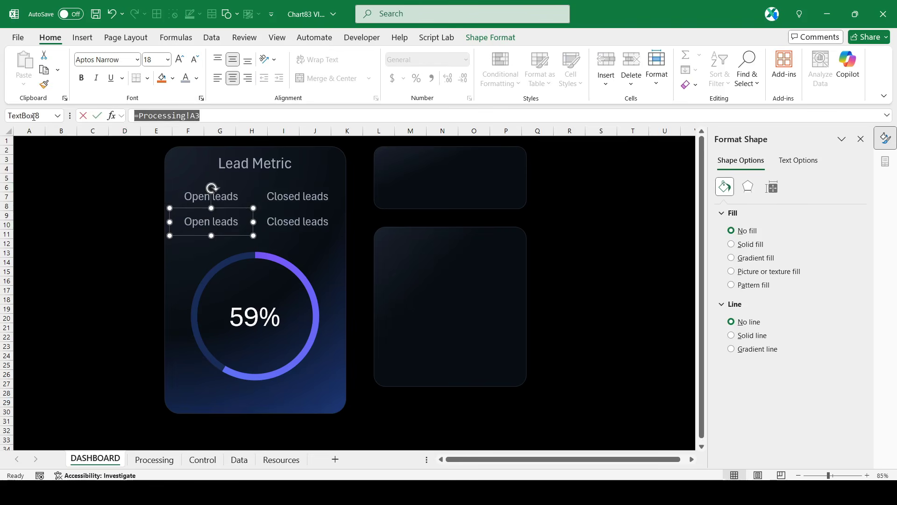
{"action": "type", "text": "="}
{"action": "left_click", "coordinate": [154, 459]}
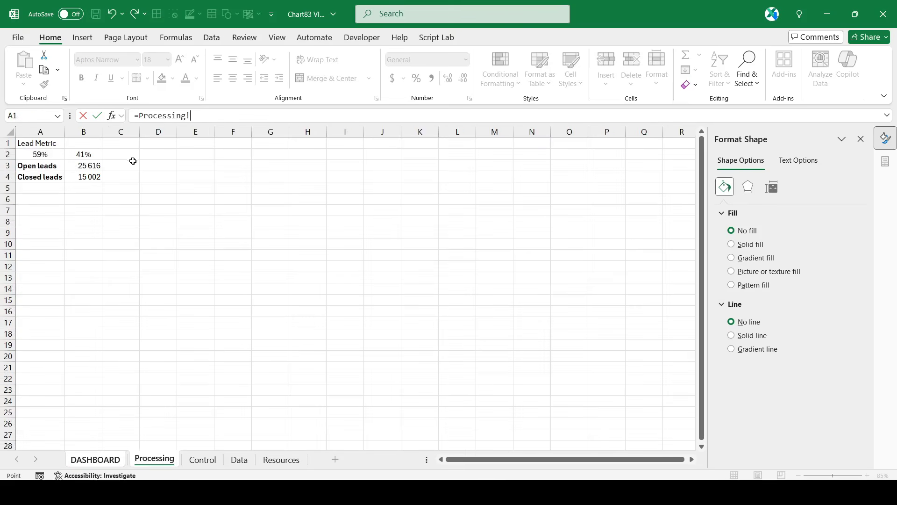
{"action": "left_click", "coordinate": [93, 166]}
{"action": "key", "text": "Return"}
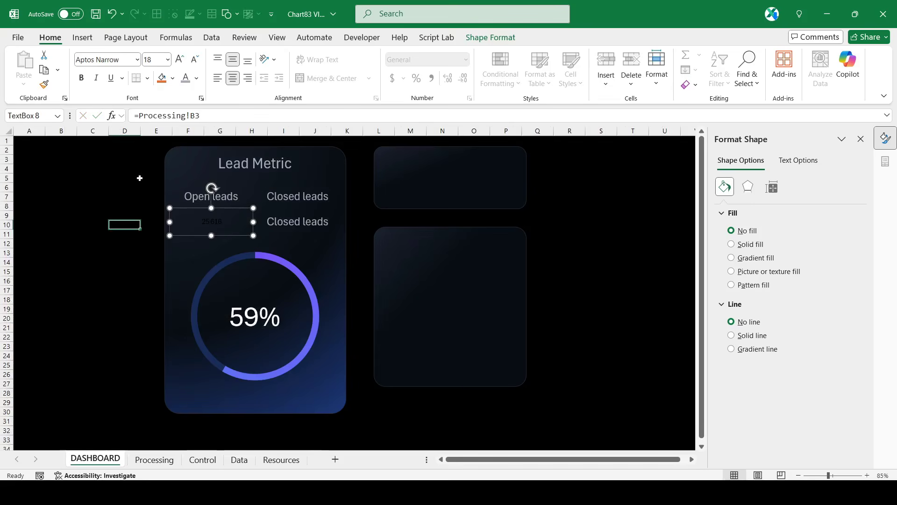
Step: Link the duplicated text box under Closed leads to the value in Processing!B4
{"action": "left_click", "coordinate": [304, 220]}
{"action": "left_click_drag", "start_coordinate": [201, 116], "coordinate": [17, 115]}
{"action": "type", "text": "="}
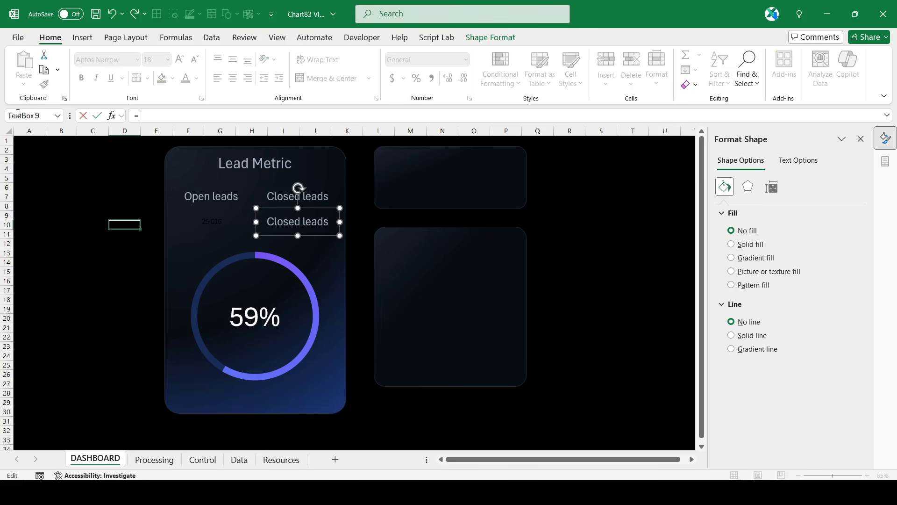
{"action": "left_click", "coordinate": [154, 459]}
{"action": "left_click", "coordinate": [95, 178]}
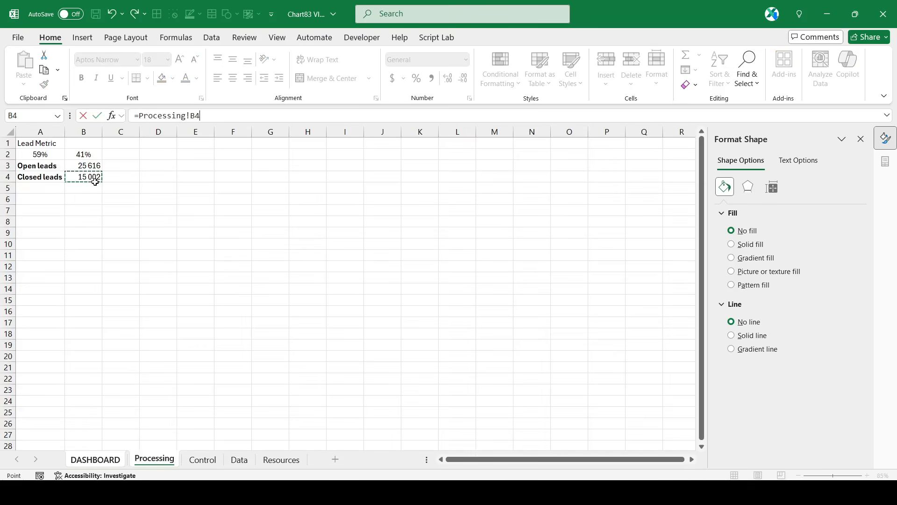
{"action": "key", "text": "Return"}
Step: Make the text of both lead value boxes white
{"action": "left_click", "coordinate": [212, 222], "text": "shift"}
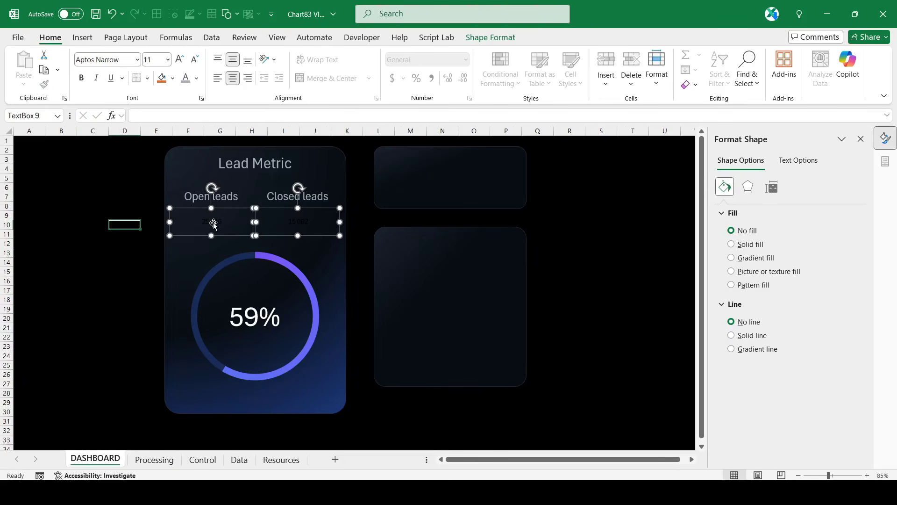
{"action": "left_click", "coordinate": [197, 78]}
{"action": "left_click", "coordinate": [185, 159]}
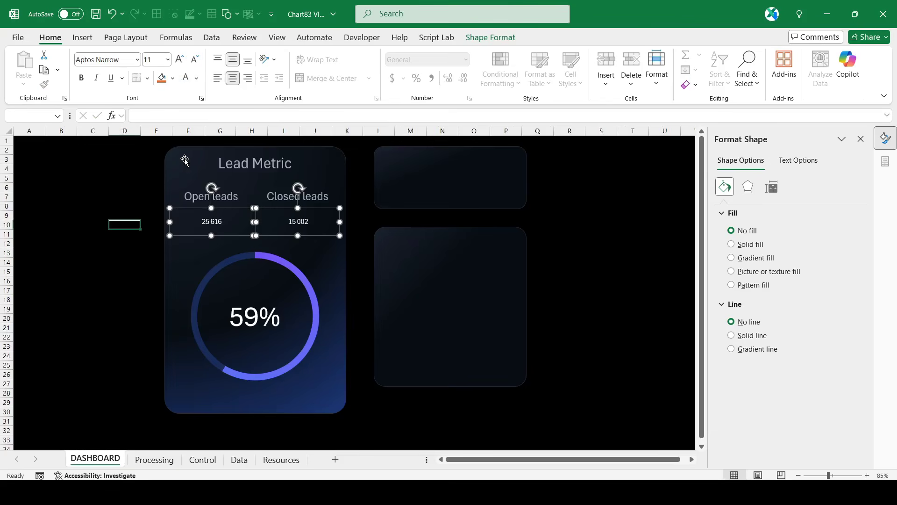
Step: Set the font size of the open and closed lead value boxes to 24
{"action": "left_click", "coordinate": [156, 60]}
{"action": "type", "text": "24"}
{"action": "key", "text": "Return"}
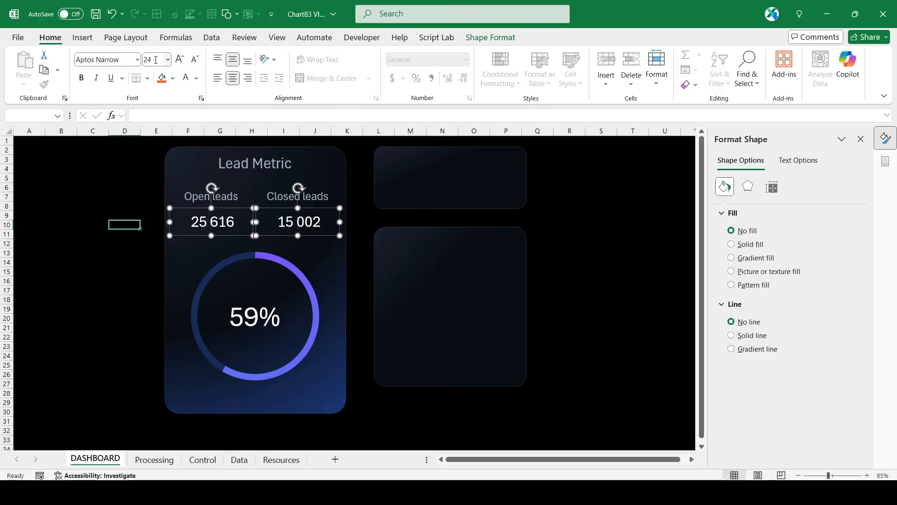
{"action": "left_click", "coordinate": [87, 178]}
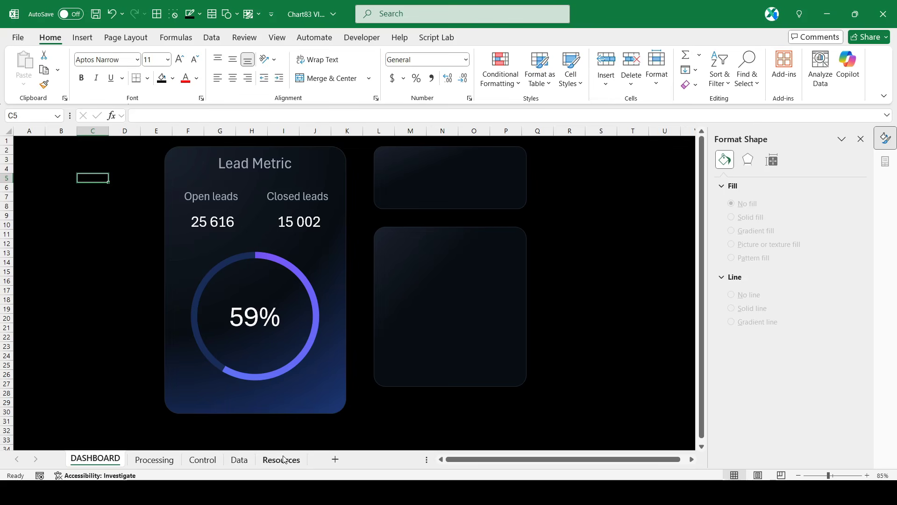
Step: Insert Year and Month slicers for the pivot table on the Control sheet
{"action": "left_click", "coordinate": [206, 460]}
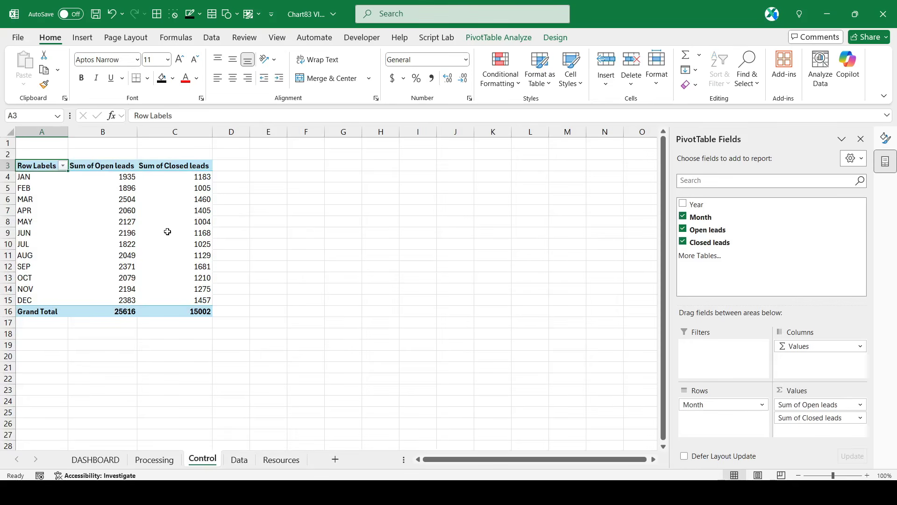
{"action": "left_click", "coordinate": [112, 198]}
{"action": "left_click", "coordinate": [499, 37]}
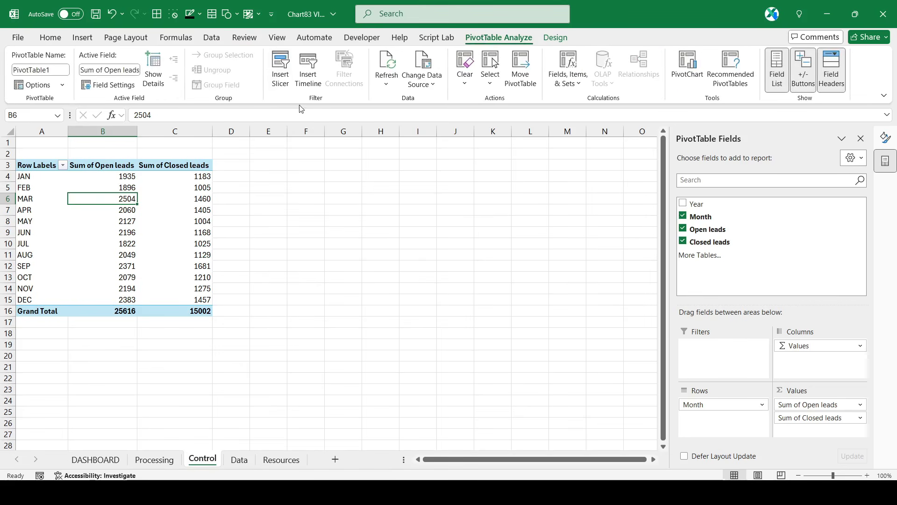
{"action": "left_click", "coordinate": [280, 66]}
{"action": "left_click", "coordinate": [553, 186]}
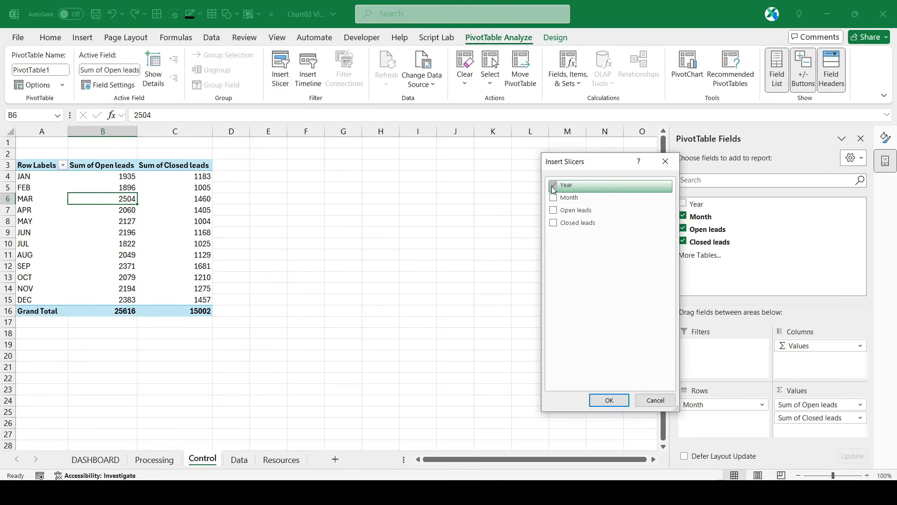
{"action": "left_click", "coordinate": [553, 197]}
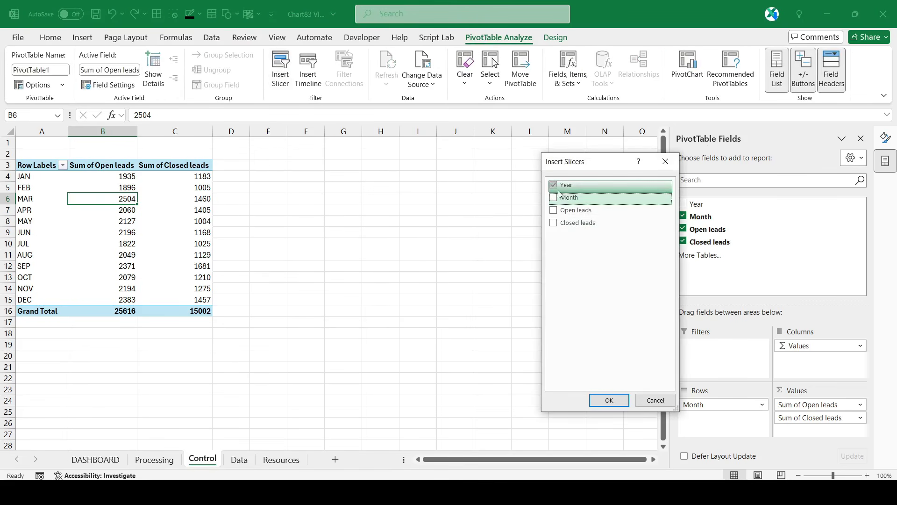
{"action": "left_click", "coordinate": [609, 401]}
Step: Cut both slicers from the Control sheet and paste them onto the DASHBOARD sheet
{"action": "right_click", "coordinate": [323, 212]}
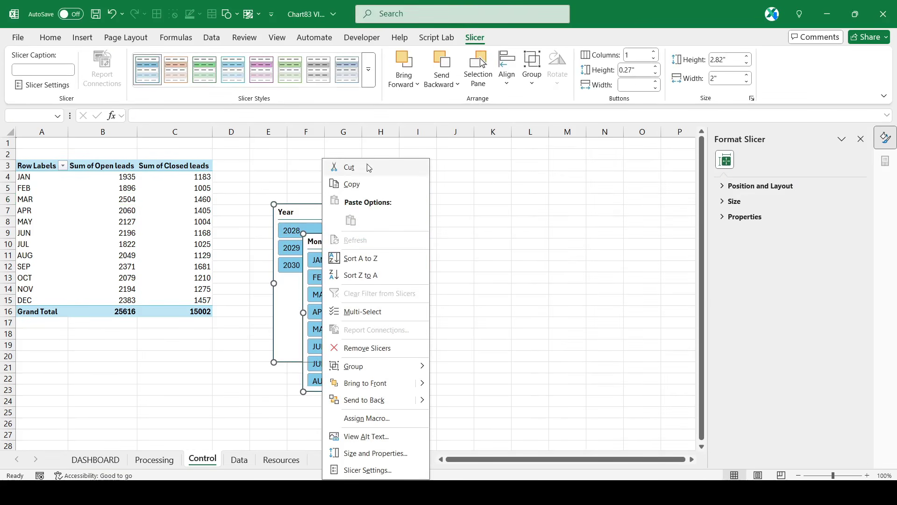
{"action": "key", "text": "Escape"}
{"action": "key", "text": "Delete"}
{"action": "left_click", "coordinate": [96, 460]}
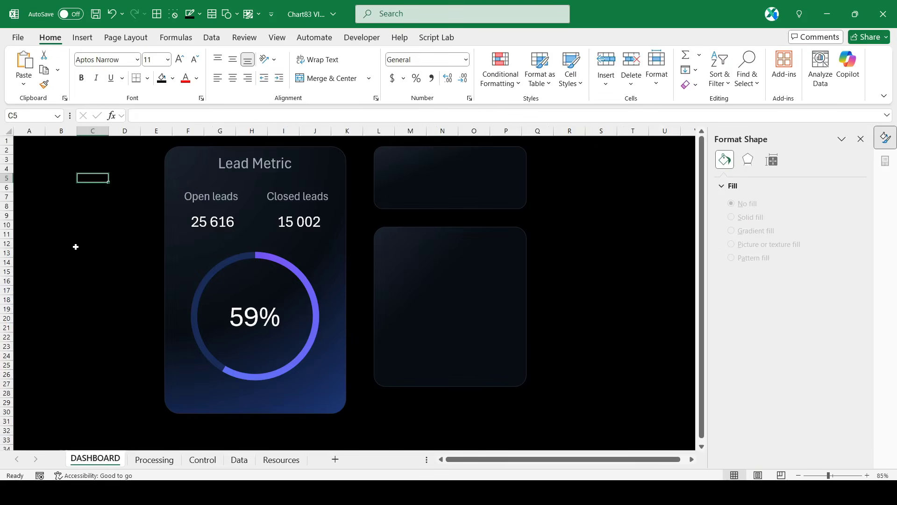
{"action": "key", "text": "ctrl+v"}
{"action": "left_click", "coordinate": [39, 298]}
Step: Move the Year slicer over the small upper card and hide its header
{"action": "left_click_drag", "start_coordinate": [119, 185], "coordinate": [445, 179]}
{"action": "right_click", "coordinate": [445, 178]}
{"action": "left_click", "coordinate": [503, 467]}
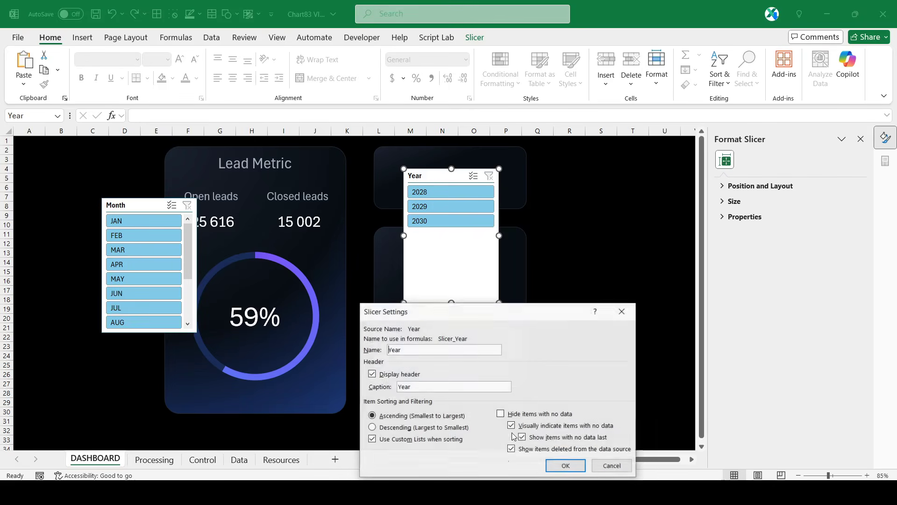
{"action": "left_click", "coordinate": [399, 374]}
{"action": "left_click", "coordinate": [565, 466]}
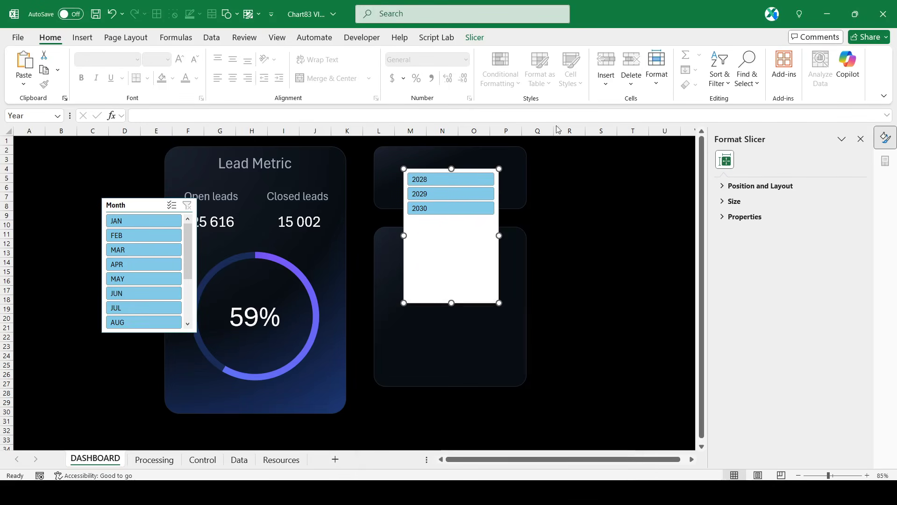
Step: Arrange the Year slicer buttons in 3 columns with a button height of 0.7"
{"action": "left_click", "coordinate": [474, 37]}
{"action": "left_click", "coordinate": [655, 55]}
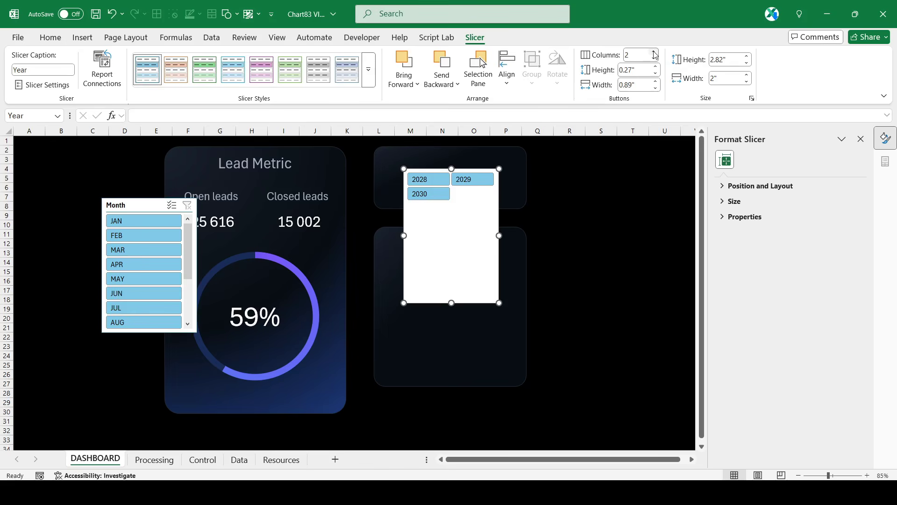
{"action": "left_click", "coordinate": [655, 54]}
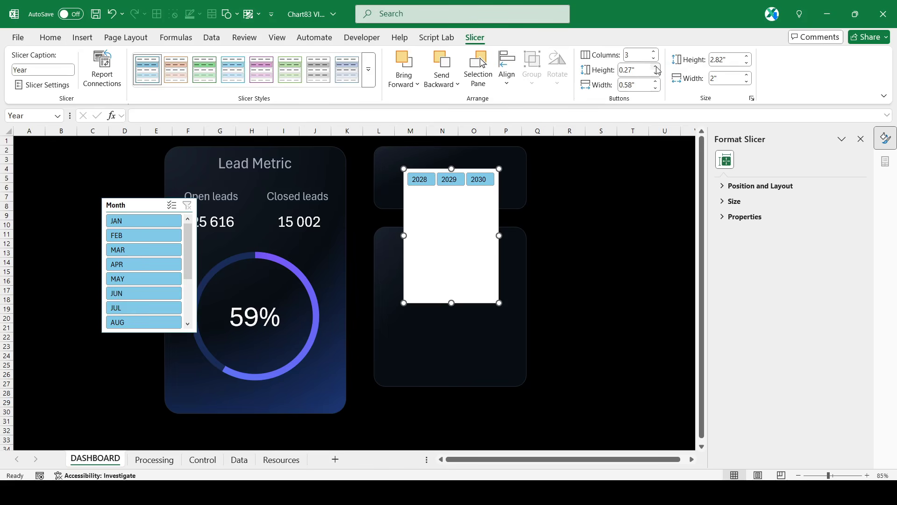
{"action": "left_click", "coordinate": [656, 67]}
{"action": "left_click", "coordinate": [656, 67]}
{"action": "left_click", "coordinate": [656, 67]}
{"action": "left_click", "coordinate": [656, 68]}
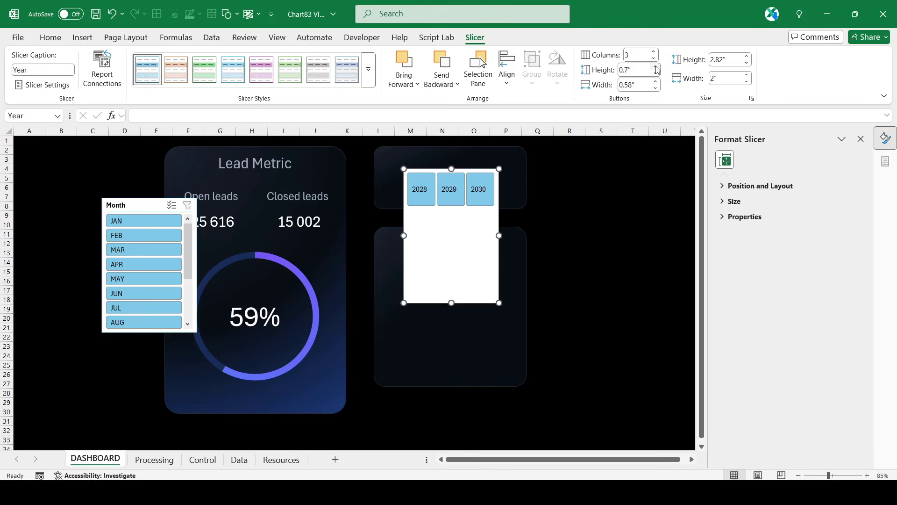
Step: Resize the Year slicer to 1" high and 2.65" wide
{"action": "left_click", "coordinate": [714, 78]}
{"action": "type", "text": "2"}
{"action": "left_click", "coordinate": [734, 61]}
{"action": "type", "text": "1"}
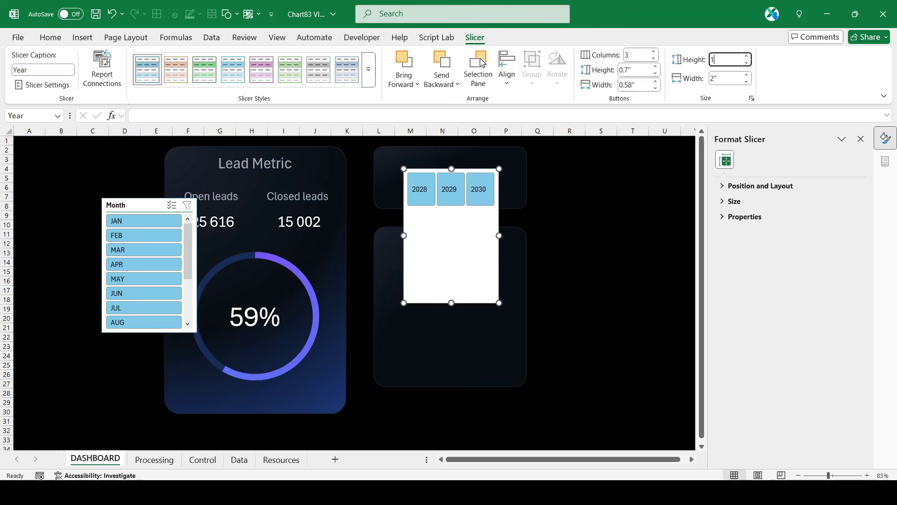
{"action": "key", "text": "Tab"}
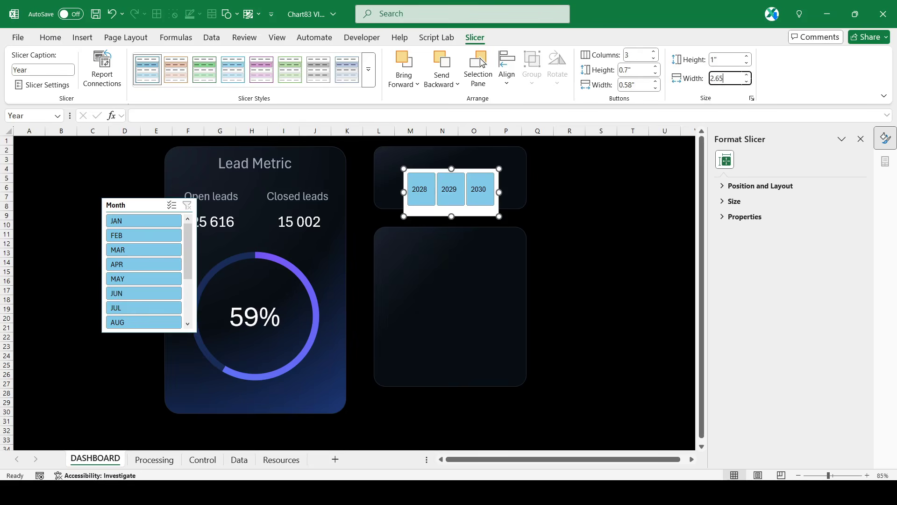
{"action": "key", "text": "Return"}
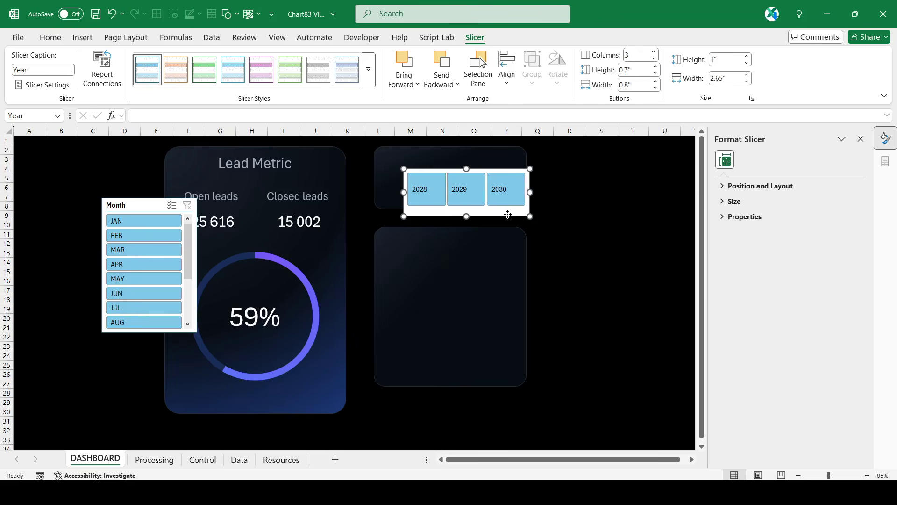
Step: Centre the Year slicer within the small upper card and reduce its height to 0.9"
{"action": "left_click_drag", "start_coordinate": [508, 215], "coordinate": [493, 206]}
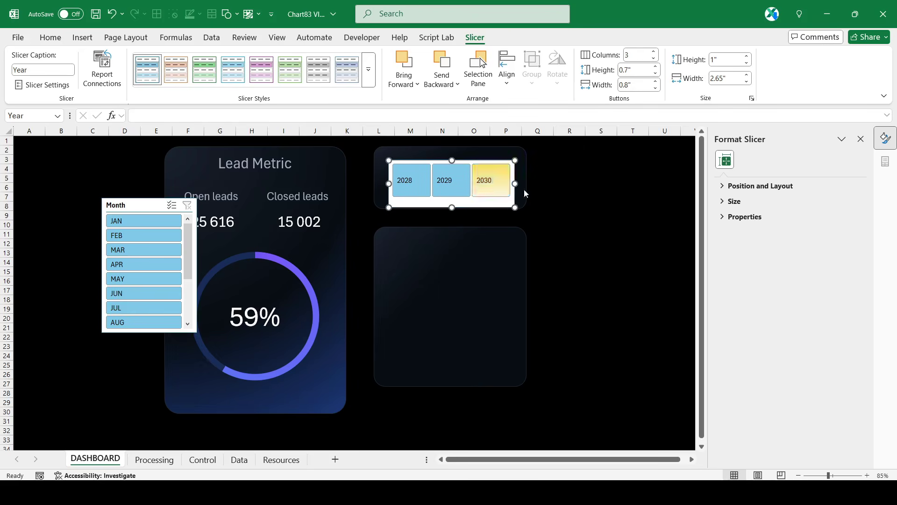
{"action": "left_click", "coordinate": [748, 63]}
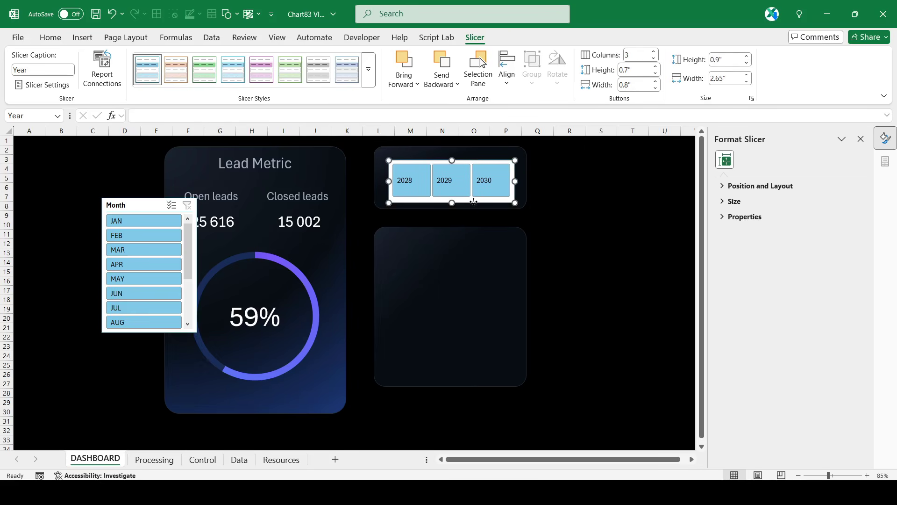
{"action": "left_click_drag", "start_coordinate": [474, 202], "coordinate": [473, 202]}
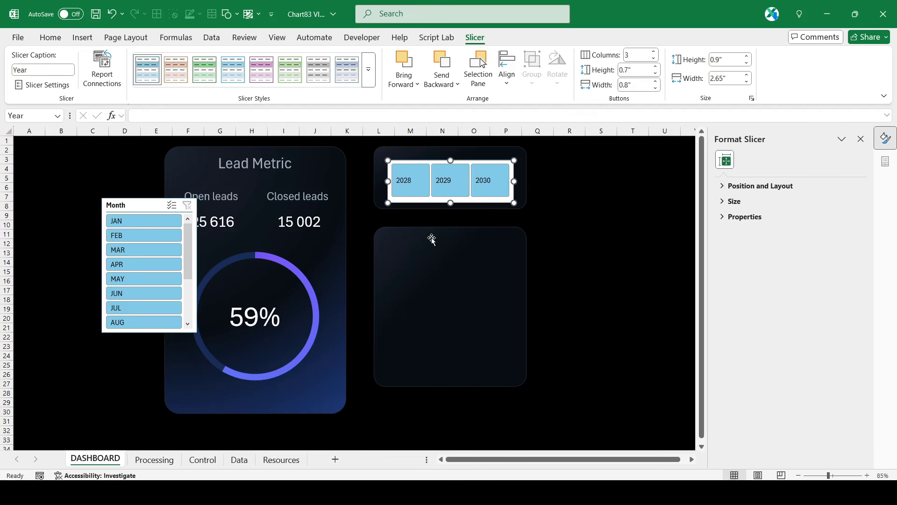
Step: Copy the hex code #0A0E14 from the small upper card's gradient stop at 37%
{"action": "left_click", "coordinate": [411, 149]}
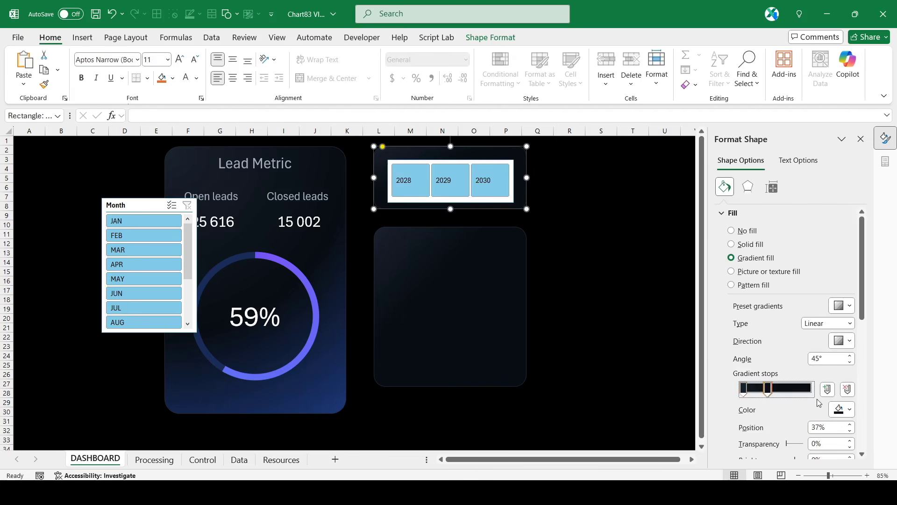
{"action": "left_click", "coordinate": [841, 409]}
{"action": "left_click", "coordinate": [769, 392]}
{"action": "left_click", "coordinate": [544, 329]}
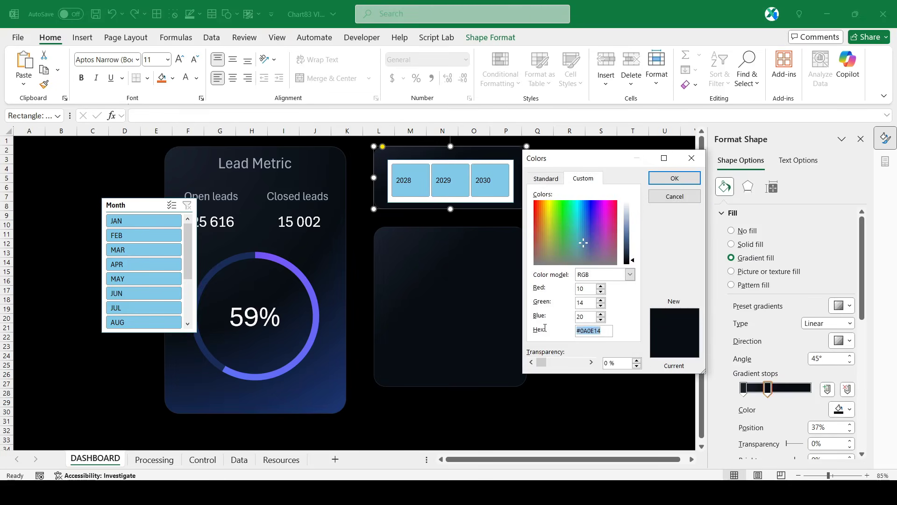
{"action": "right_click", "coordinate": [590, 331]}
{"action": "left_click", "coordinate": [622, 357]}
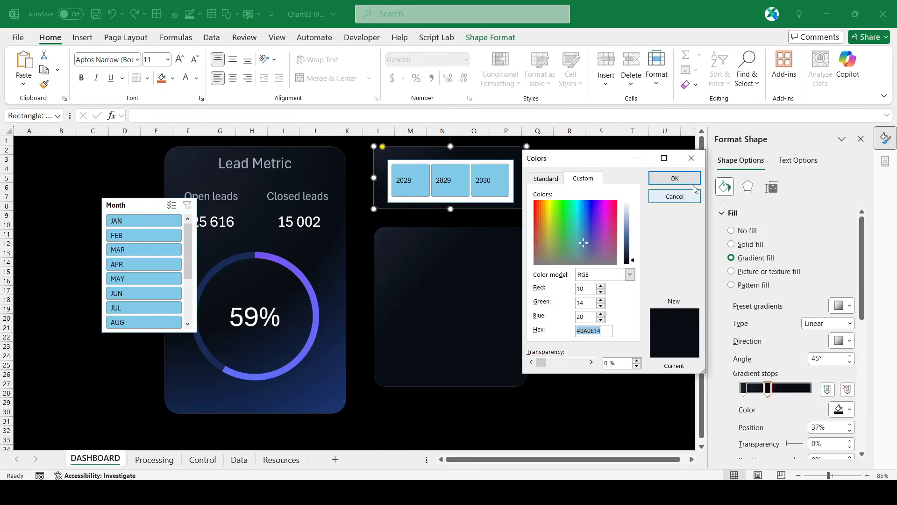
{"action": "left_click", "coordinate": [691, 158]}
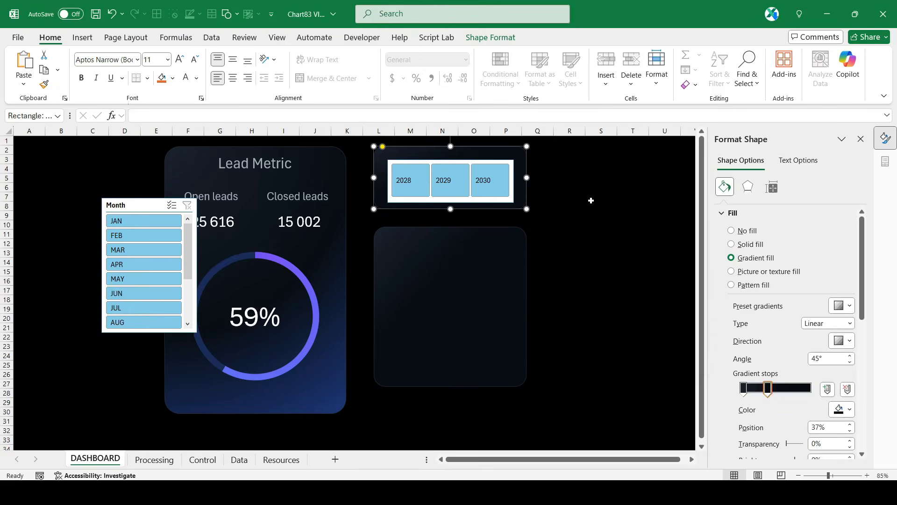
Step: Duplicate the light blue slicer style as a new custom style, starting from the Year slicer
{"action": "left_click", "coordinate": [427, 160]}
{"action": "left_click", "coordinate": [481, 36]}
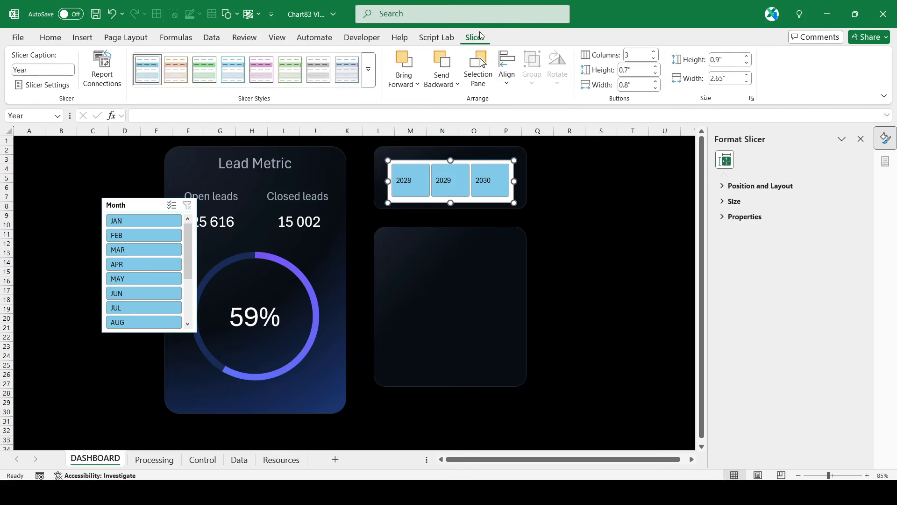
{"action": "right_click", "coordinate": [150, 65]}
{"action": "left_click", "coordinate": [180, 88]}
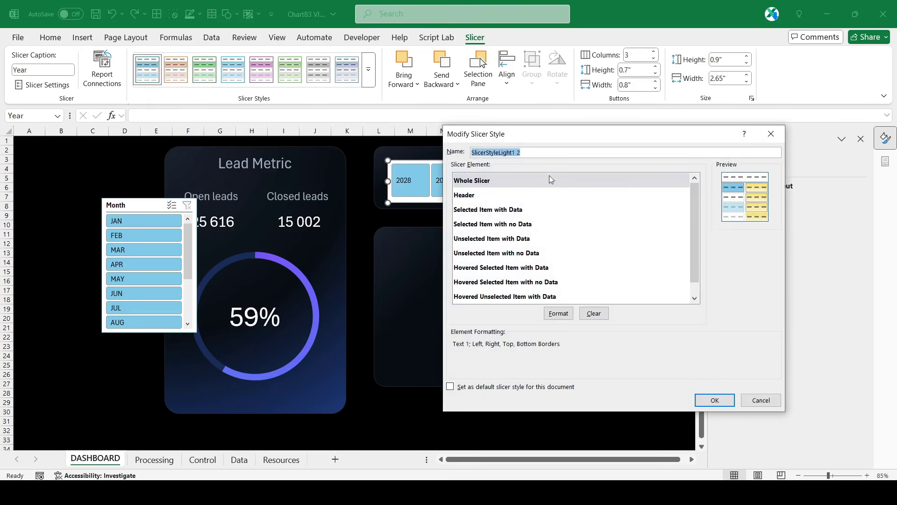
Step: Fill the custom style's Whole Slicer element with #0A0E14 and remove its border
{"action": "left_click", "coordinate": [557, 315]}
{"action": "left_click", "coordinate": [556, 134]}
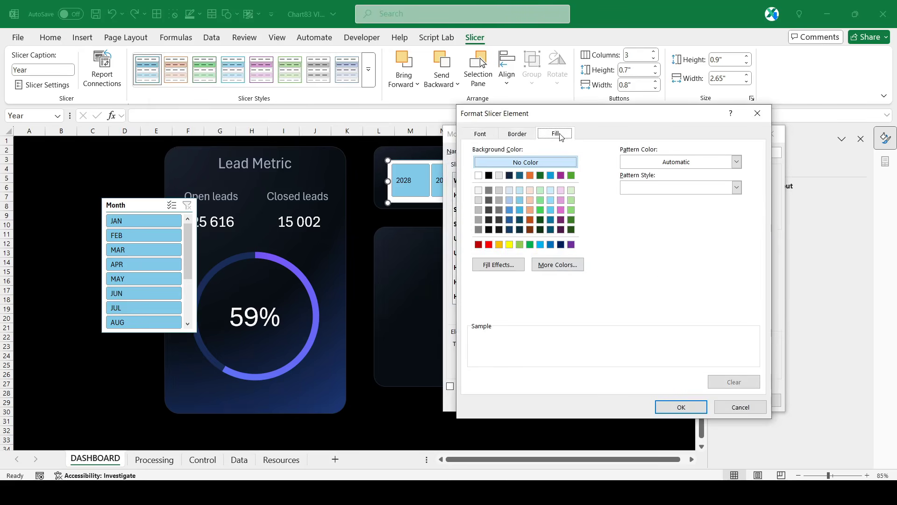
{"action": "left_click", "coordinate": [563, 266]}
{"action": "left_click", "coordinate": [583, 191]}
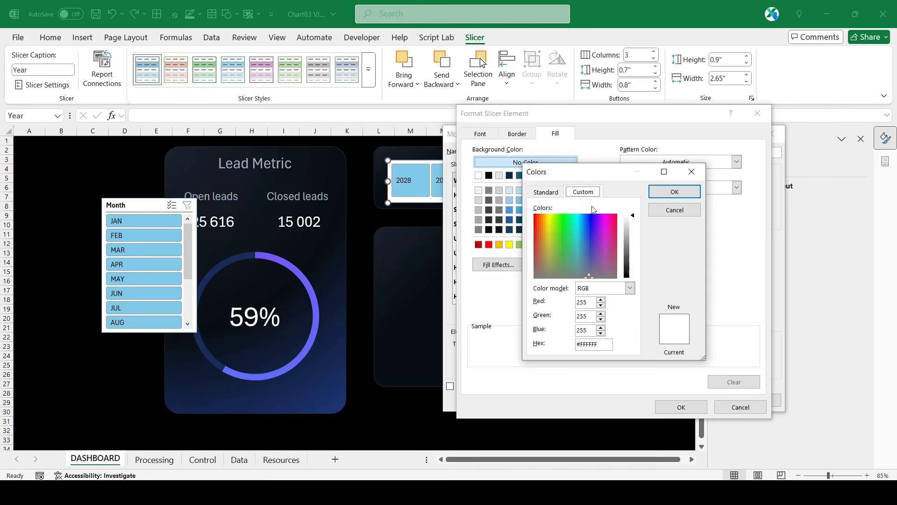
{"action": "double_click", "coordinate": [605, 346]}
{"action": "right_click", "coordinate": [585, 345]}
{"action": "left_click", "coordinate": [608, 382]}
{"action": "left_click", "coordinate": [589, 330]}
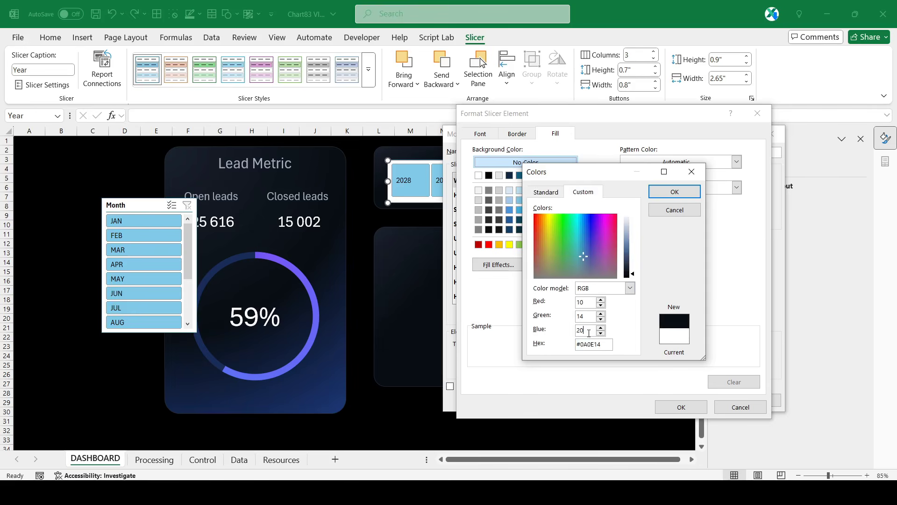
{"action": "left_click", "coordinate": [674, 192]}
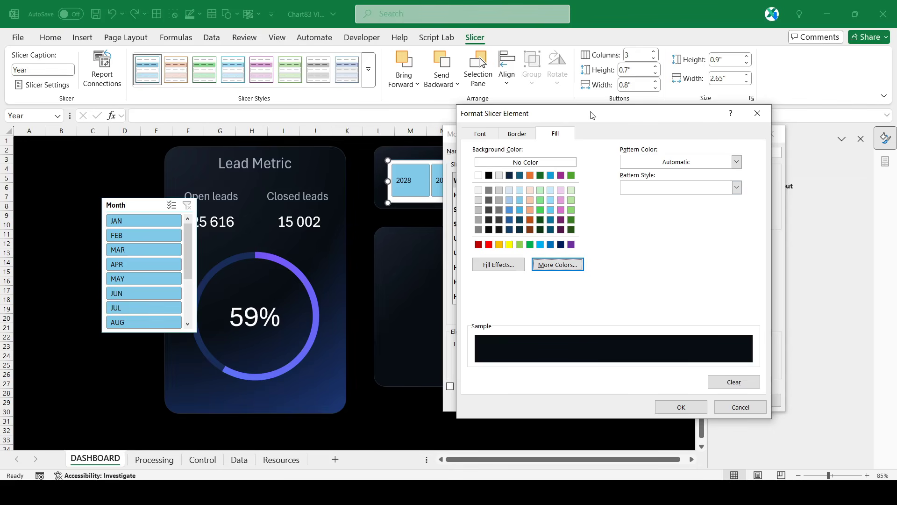
{"action": "left_click", "coordinate": [514, 135]}
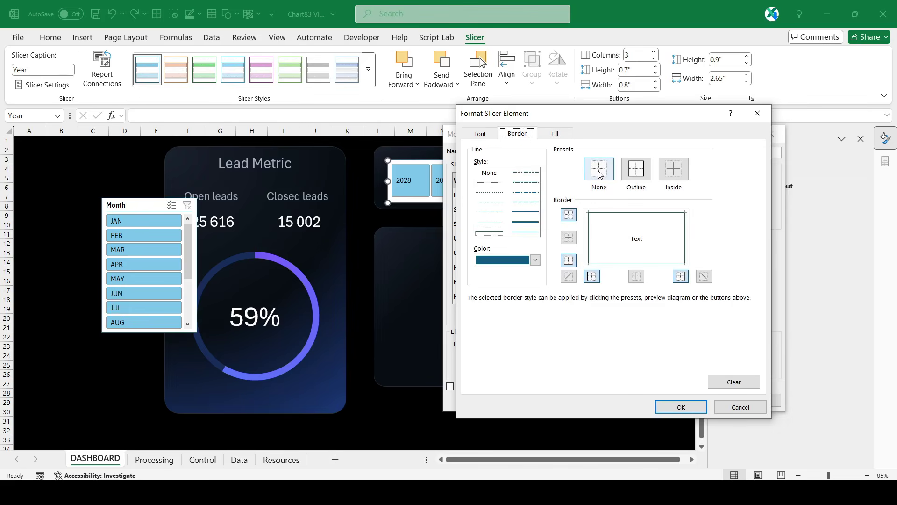
{"action": "left_click", "coordinate": [670, 414]}
Step: Remove the border from the custom style's Selected Item with Data element
{"action": "left_click", "coordinate": [524, 208]}
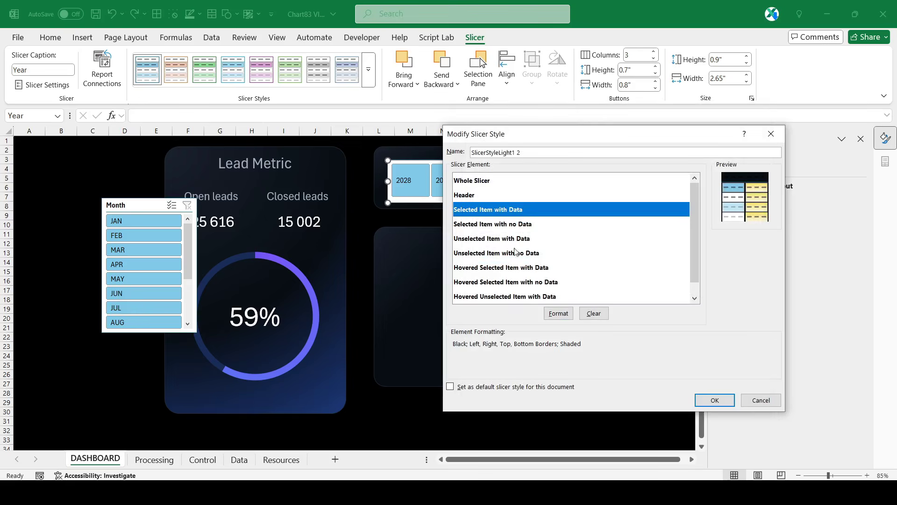
{"action": "left_click", "coordinate": [558, 314]}
{"action": "left_click", "coordinate": [598, 169]}
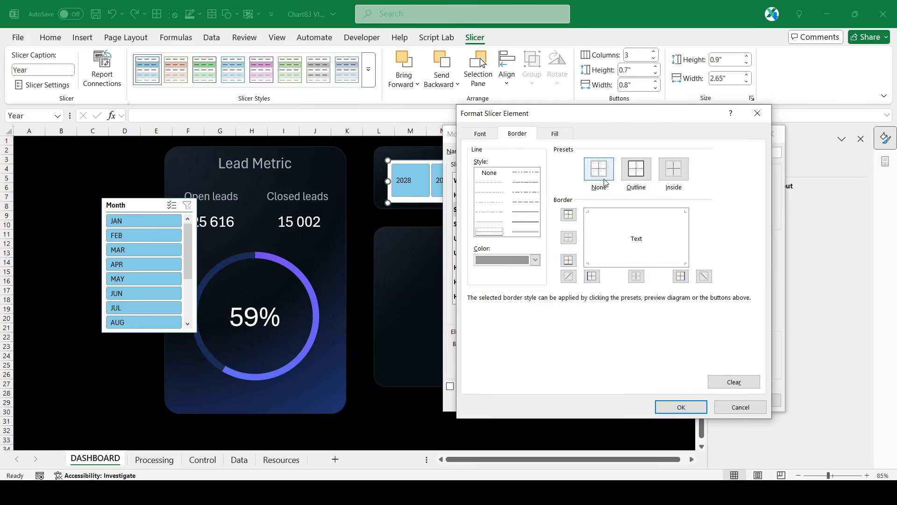
Step: Set up a two-color gradient fill for the Selected Item with Data element, using the recent medium blue for both colors
{"action": "left_click", "coordinate": [554, 134]}
{"action": "left_click", "coordinate": [507, 265]}
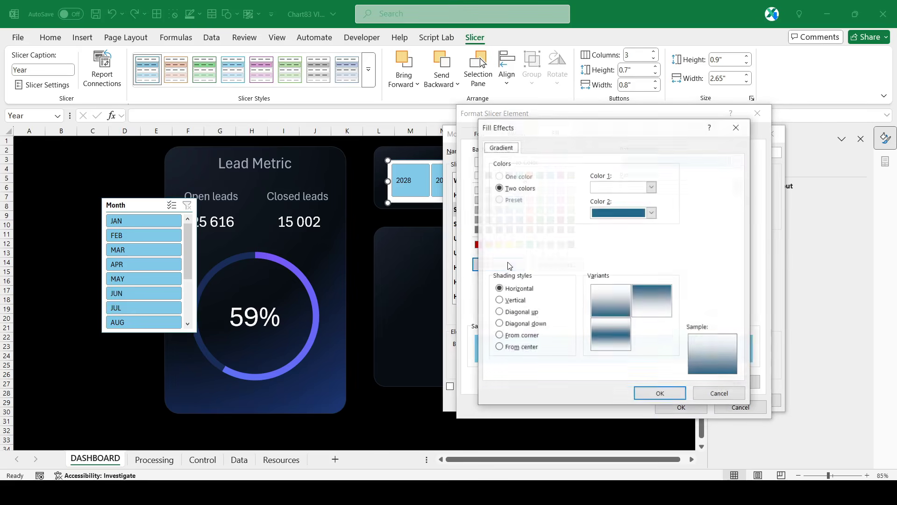
{"action": "left_click", "coordinate": [652, 187]}
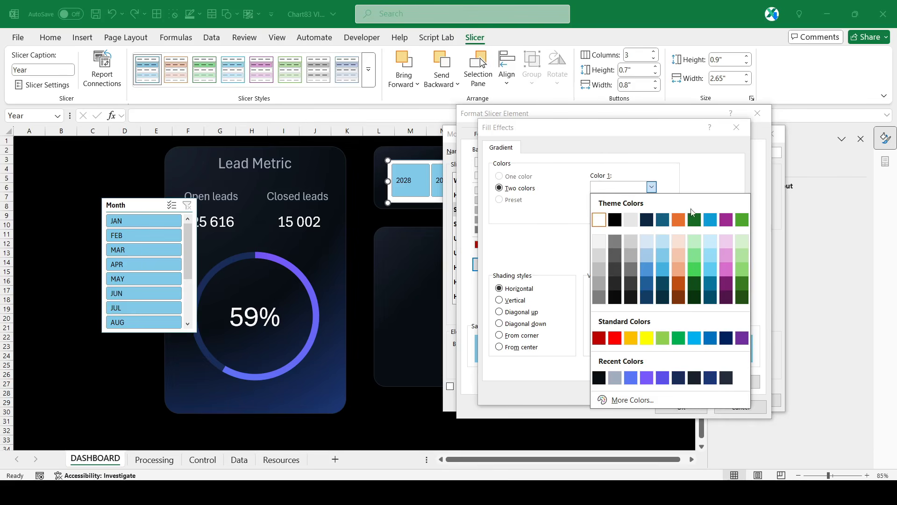
{"action": "left_click", "coordinate": [631, 379]}
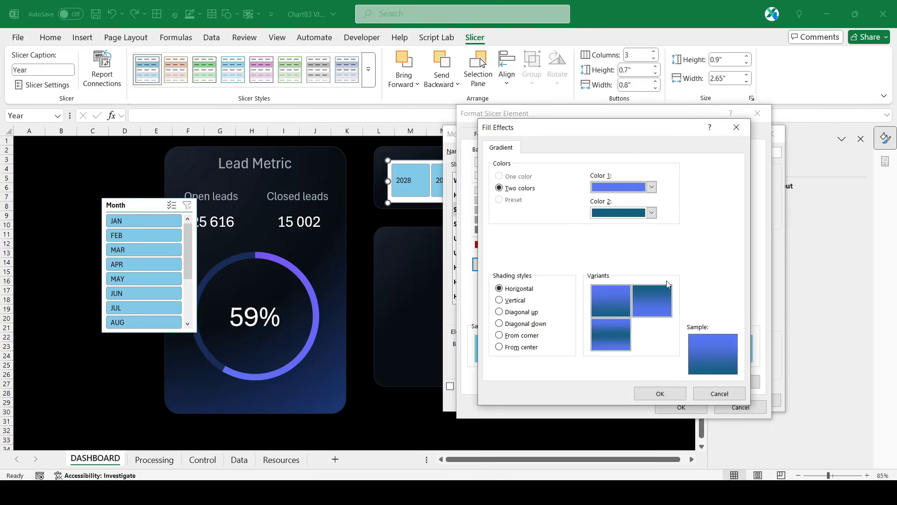
{"action": "left_click", "coordinate": [652, 213]}
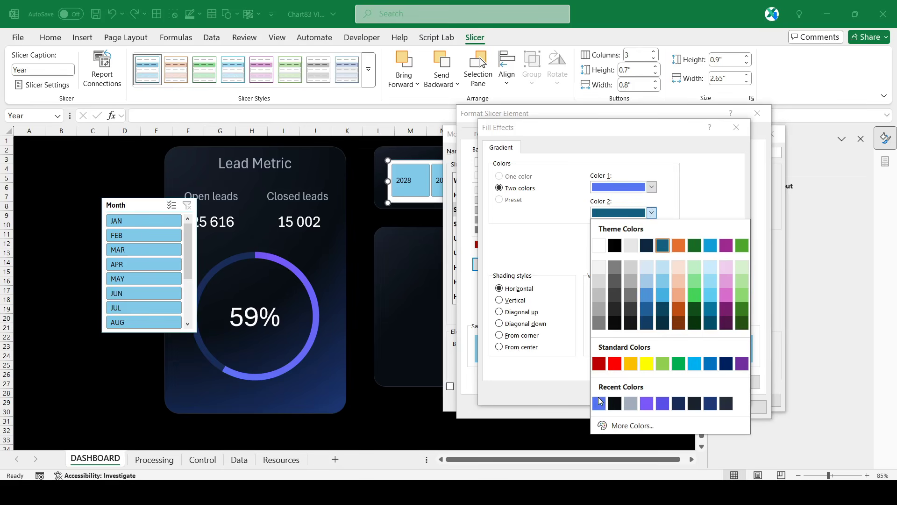
{"action": "left_click", "coordinate": [599, 402]}
Step: Darken the gradient's Color 1 to #061866 and apply the first horizontal variant, running from dark to light blue
{"action": "left_click", "coordinate": [652, 186]}
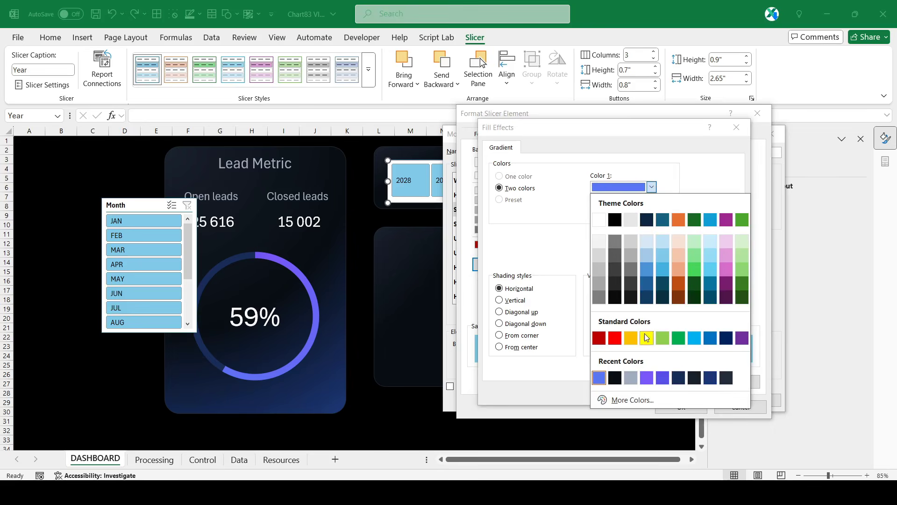
{"action": "left_click", "coordinate": [661, 178]}
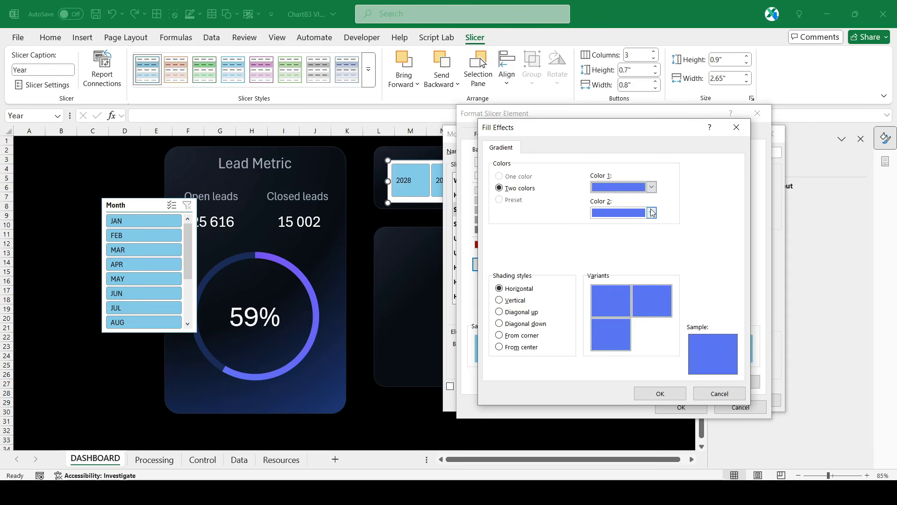
{"action": "left_click", "coordinate": [652, 187]}
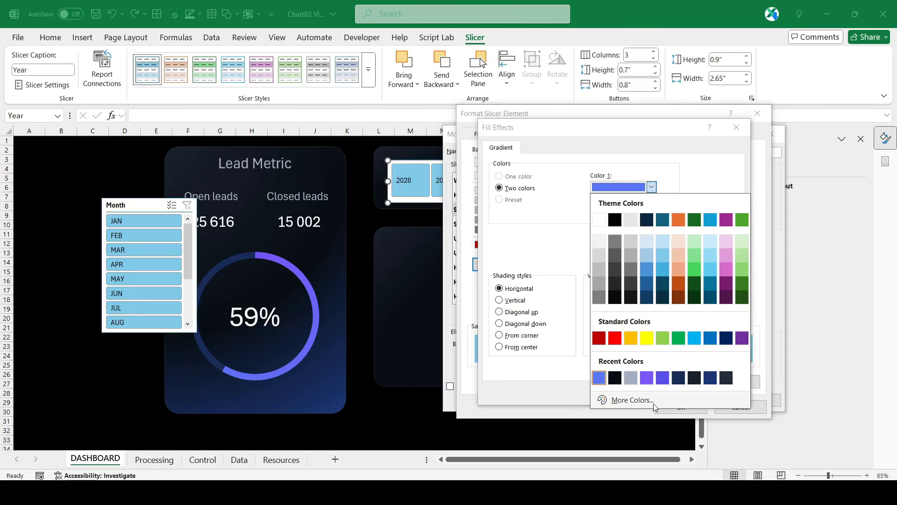
{"action": "left_click", "coordinate": [607, 398]}
{"action": "left_click_drag", "start_coordinate": [635, 239], "coordinate": [642, 268]}
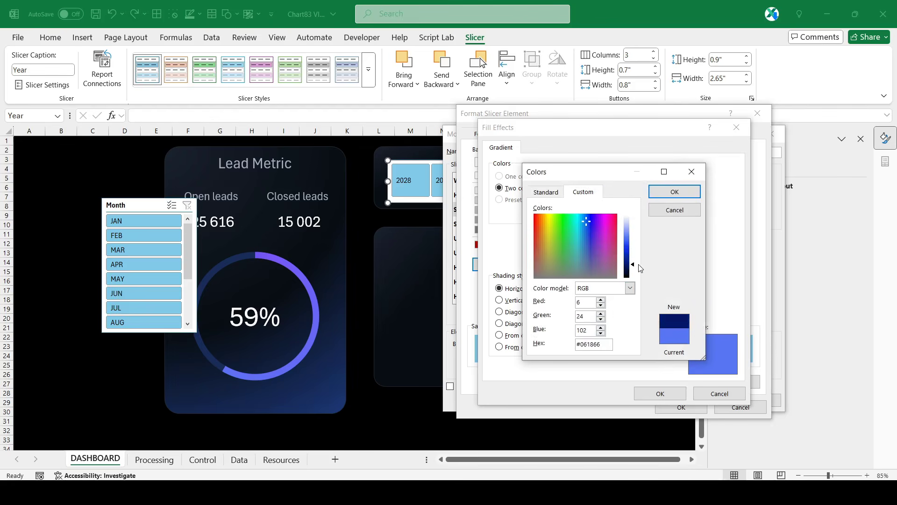
{"action": "left_click", "coordinate": [663, 195]}
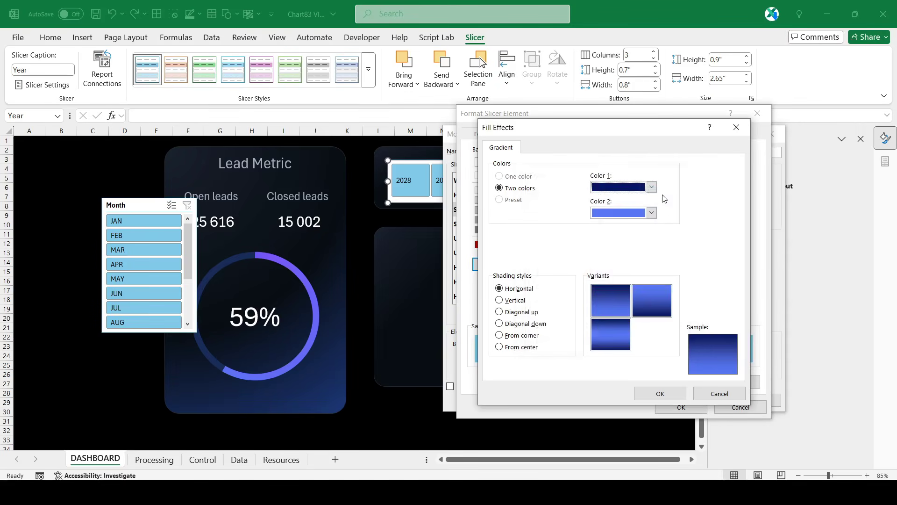
{"action": "left_click", "coordinate": [620, 303]}
{"action": "left_click", "coordinate": [659, 393]}
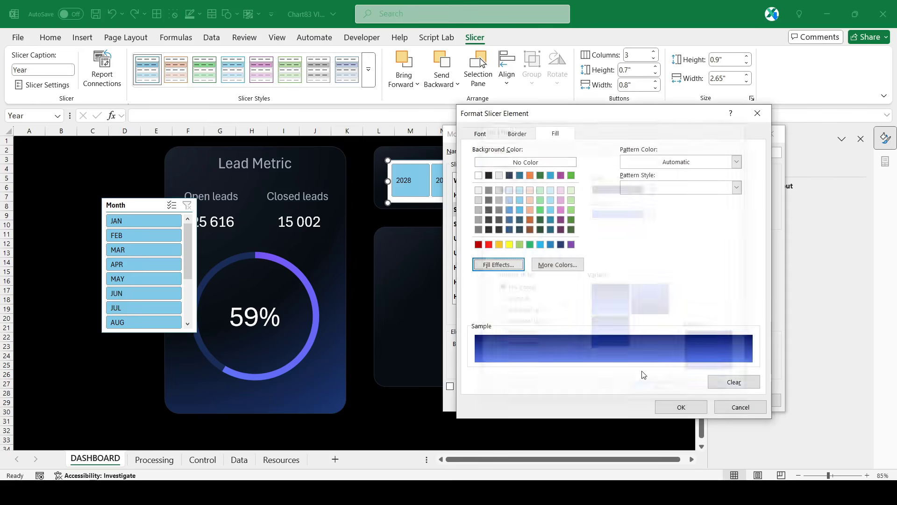
Step: Set the Selected Item with Data element's font size to 20 and its font color to white
{"action": "left_click", "coordinate": [480, 134]}
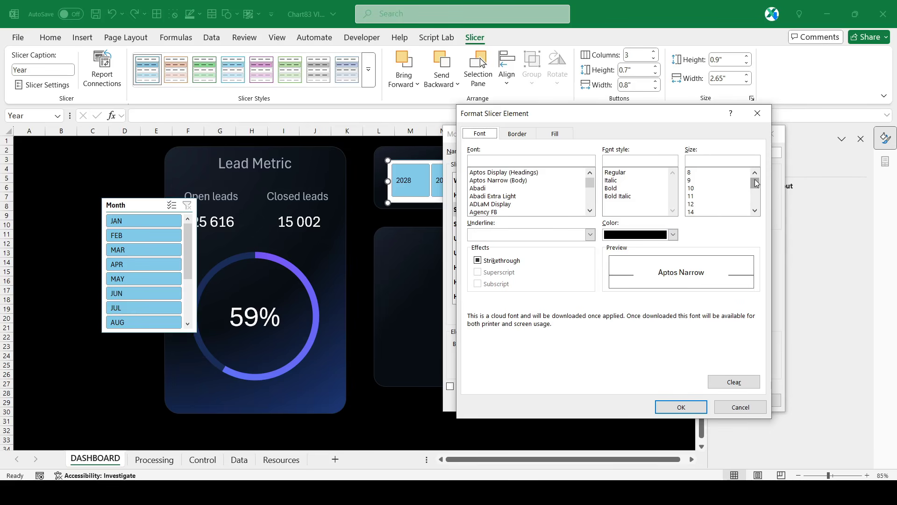
{"action": "left_click", "coordinate": [755, 211]}
{"action": "left_click", "coordinate": [755, 211]}
{"action": "left_click", "coordinate": [755, 211]}
{"action": "left_click", "coordinate": [755, 211]}
{"action": "left_click", "coordinate": [707, 205]}
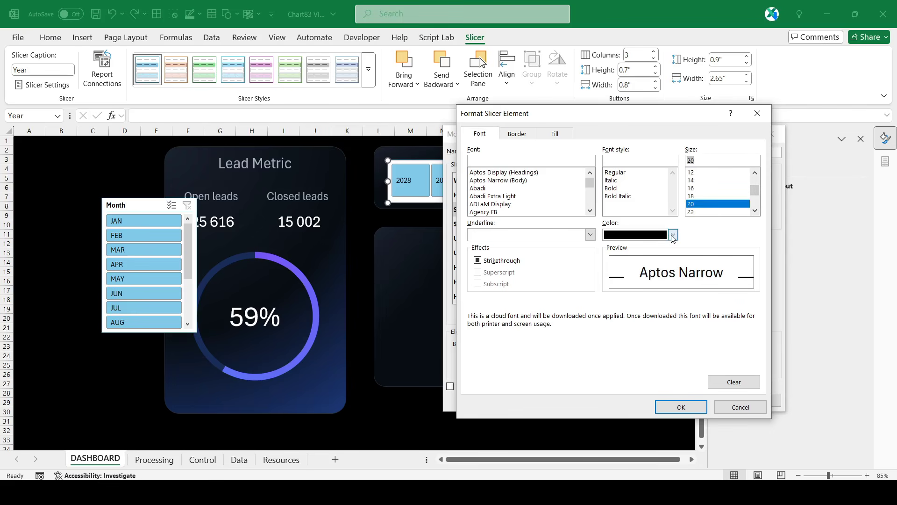
{"action": "left_click", "coordinate": [673, 235]}
{"action": "left_click", "coordinate": [610, 292]}
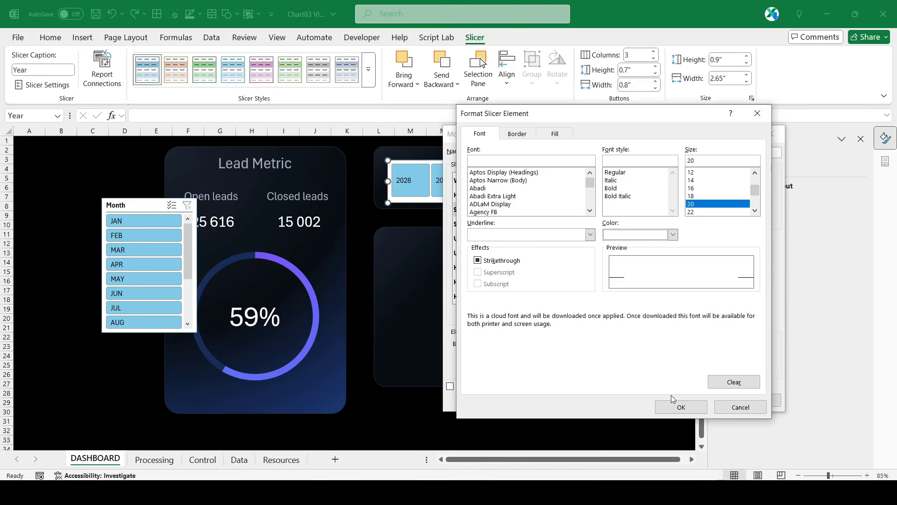
{"action": "left_click", "coordinate": [678, 405]}
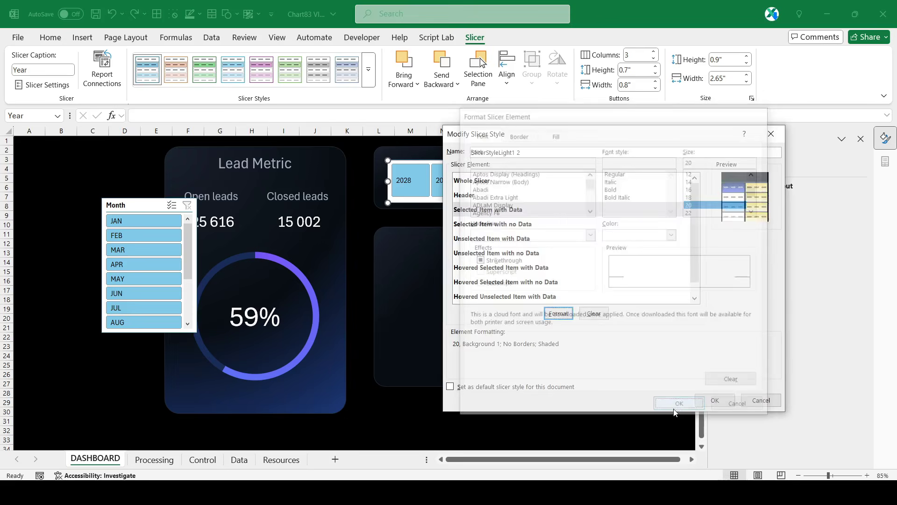
Step: Give the Unselected Item with Data element the recent gray-blue font color and remove its border
{"action": "left_click", "coordinate": [486, 239]}
{"action": "left_click", "coordinate": [558, 313]}
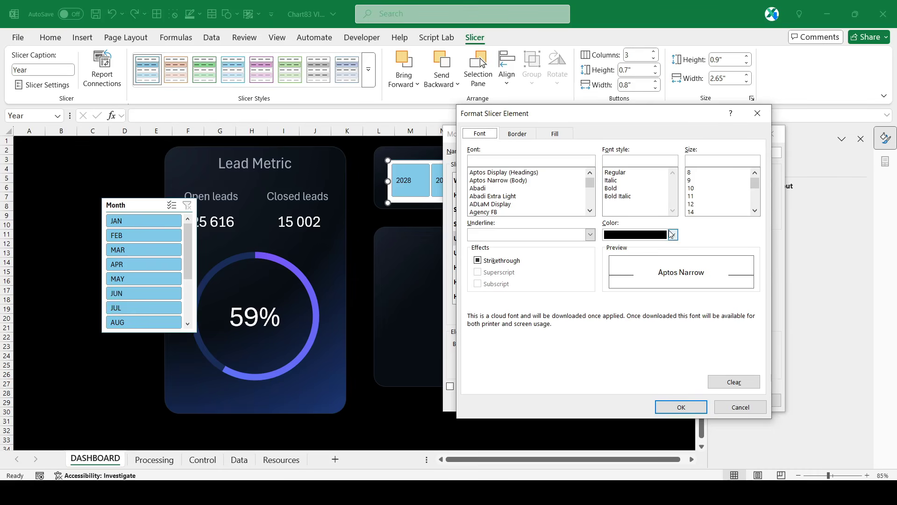
{"action": "left_click", "coordinate": [673, 235]}
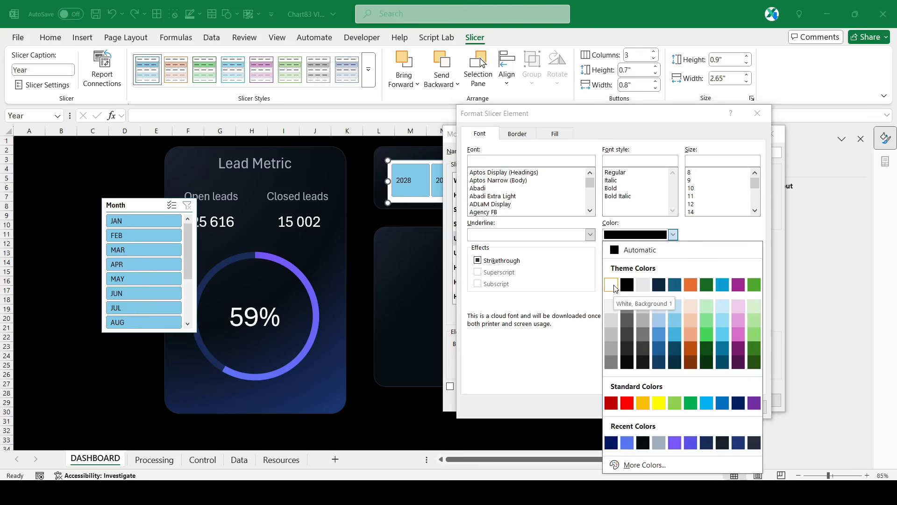
{"action": "left_click", "coordinate": [659, 445]}
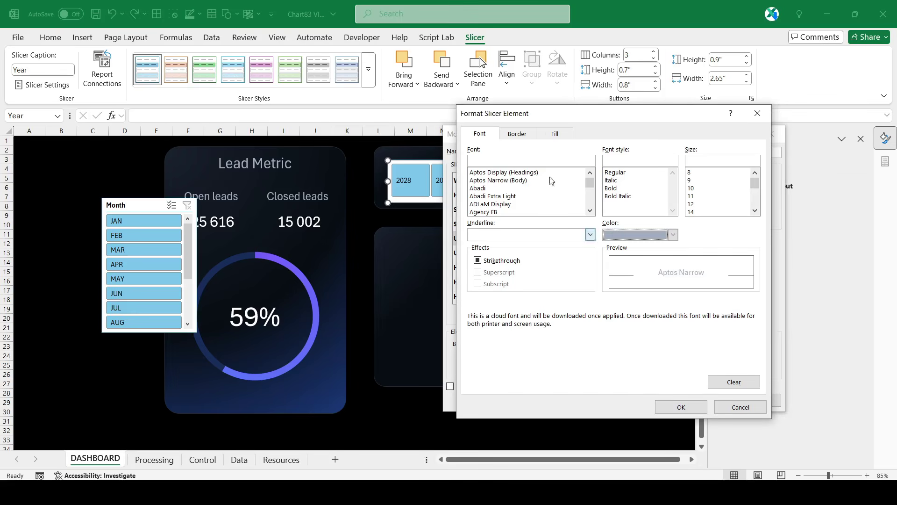
{"action": "left_click", "coordinate": [517, 134]}
Step: Fill the Unselected Item with Data element with the copied #0A0E14 color and set its font size to 20
{"action": "left_click", "coordinate": [559, 135]}
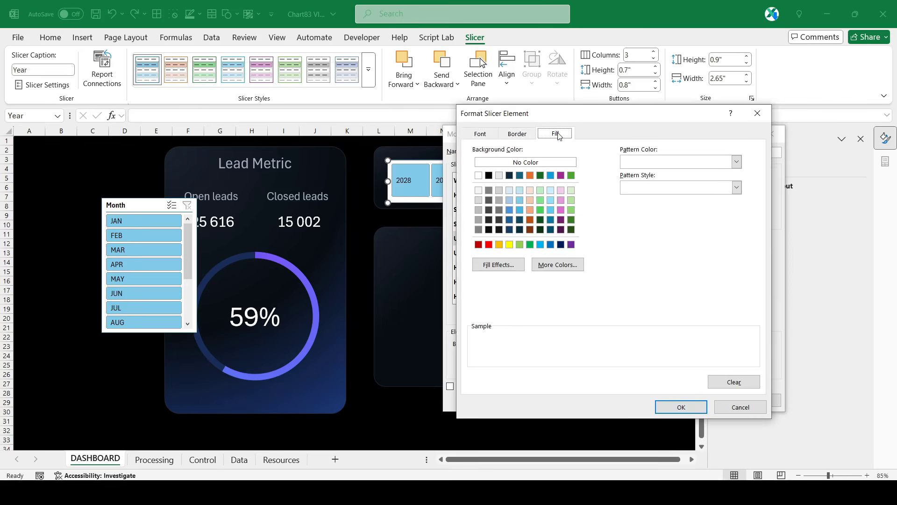
{"action": "left_click", "coordinate": [561, 264]}
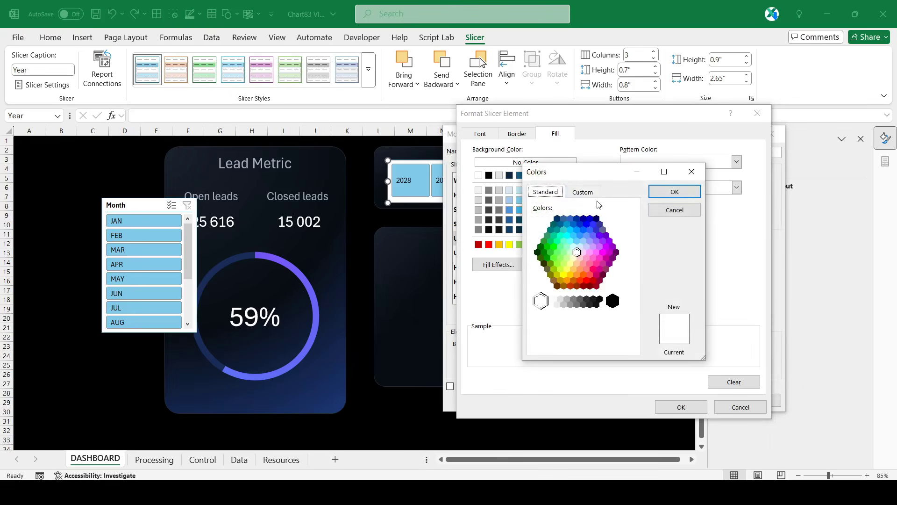
{"action": "left_click", "coordinate": [591, 192]}
{"action": "right_click", "coordinate": [591, 345]}
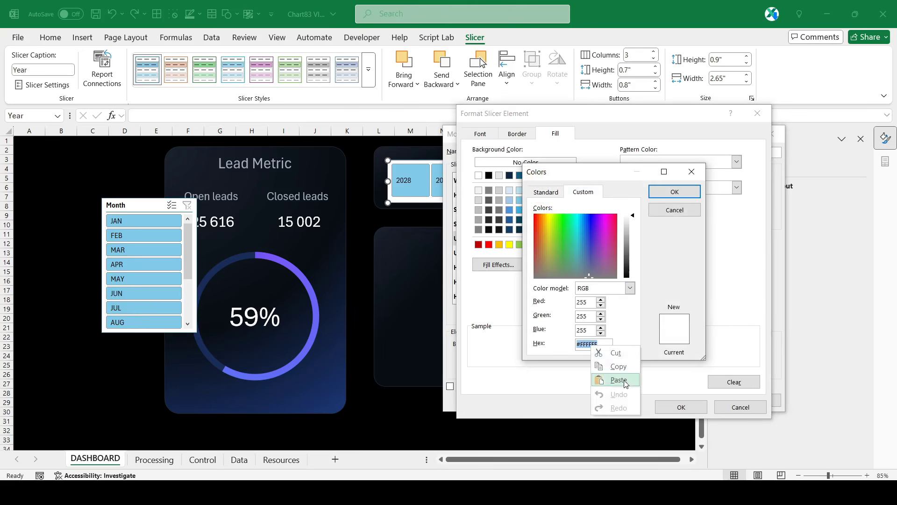
{"action": "left_click", "coordinate": [603, 381]}
{"action": "left_click", "coordinate": [675, 192]}
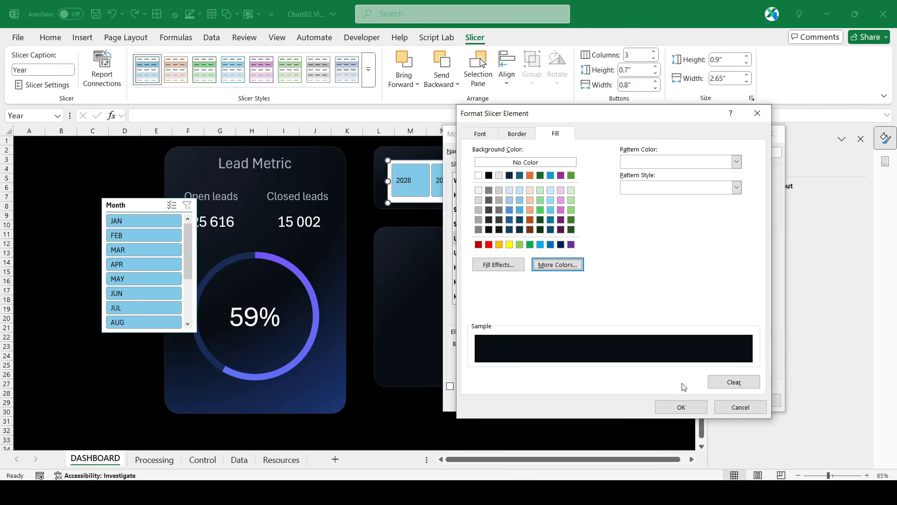
{"action": "left_click", "coordinate": [479, 134]}
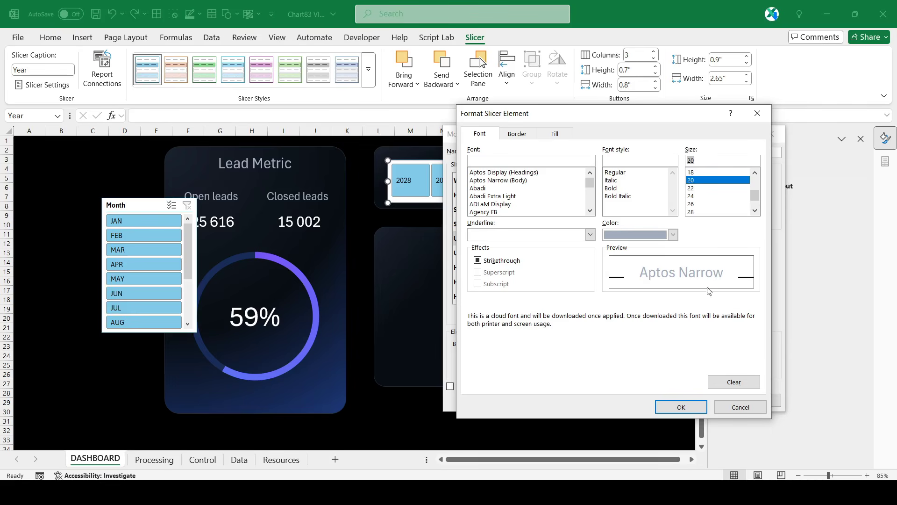
{"action": "left_click", "coordinate": [681, 406]}
Step: Set the font size of the Hovered Selected Item with Data element to 20
{"action": "left_click", "coordinate": [486, 268]}
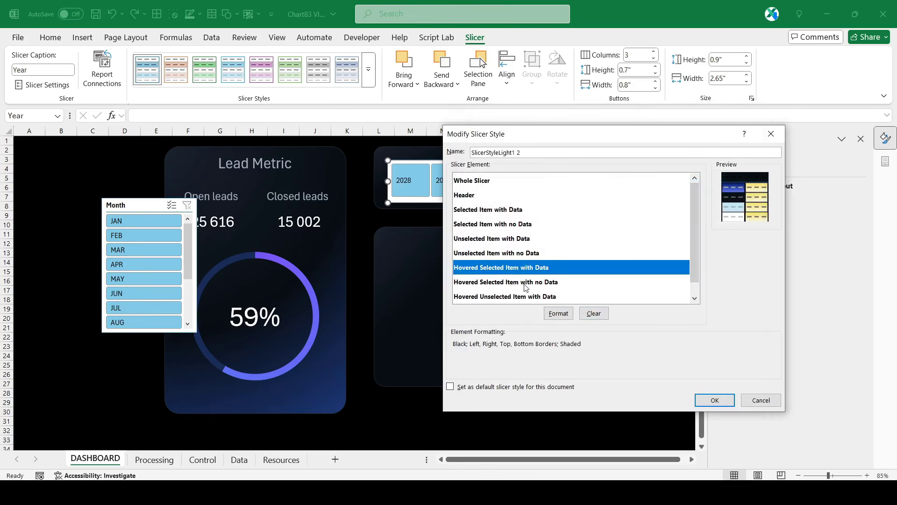
{"action": "left_click", "coordinate": [554, 315]}
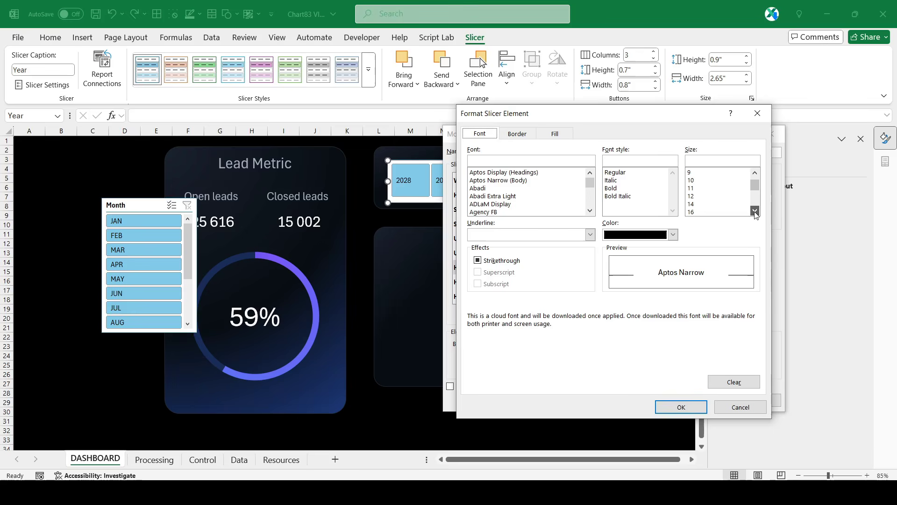
{"action": "left_click", "coordinate": [708, 213]}
{"action": "left_click", "coordinate": [681, 407]}
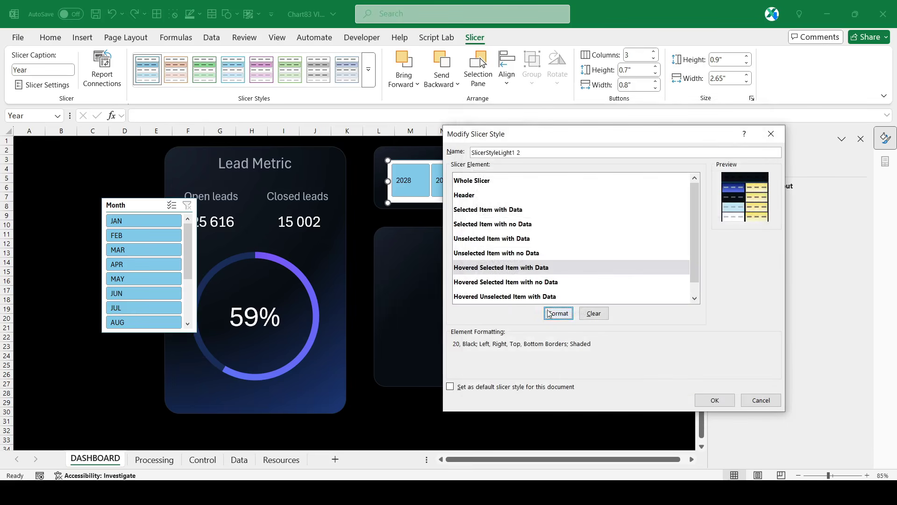
Step: Set the font size of the Hovered Unselected Item with Data element to 20
{"action": "left_click", "coordinate": [507, 296]}
{"action": "left_click", "coordinate": [568, 313]}
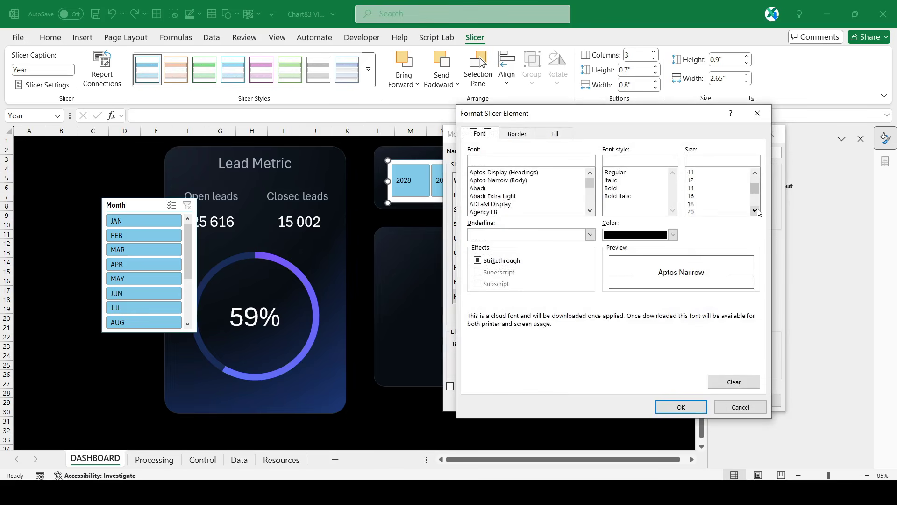
{"action": "left_click", "coordinate": [713, 213]}
{"action": "left_click", "coordinate": [681, 407]}
Step: Save the modified custom slicer style and apply it to the Year slicer
{"action": "left_click", "coordinate": [713, 400]}
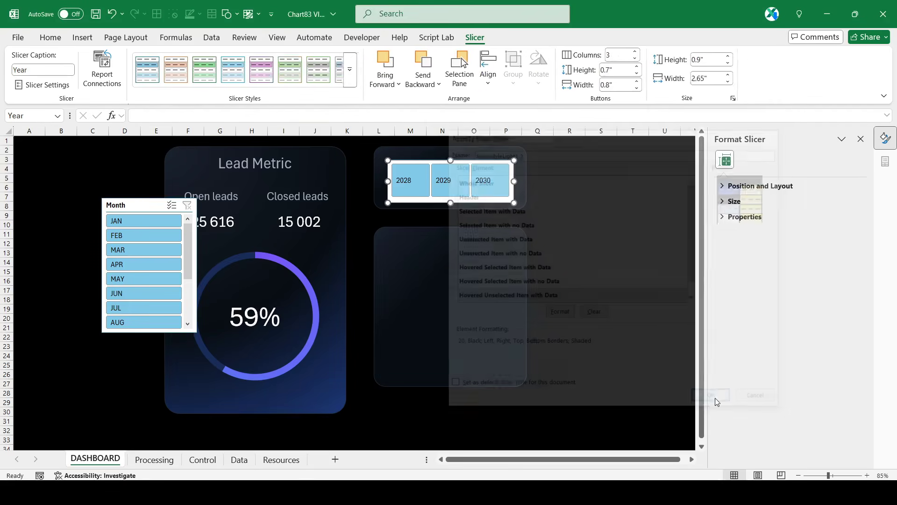
{"action": "left_click", "coordinate": [155, 76]}
{"action": "left_click", "coordinate": [610, 270]}
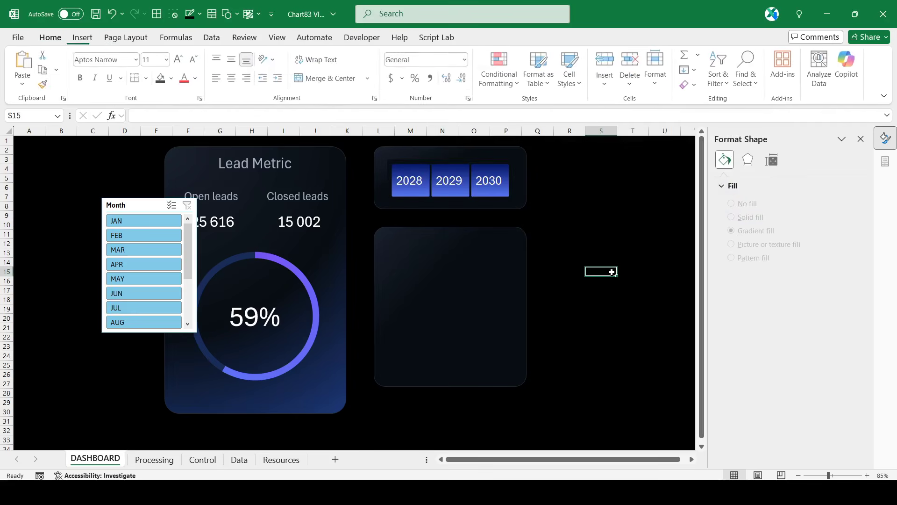
Step: Test the Year slicer by switching between 2029, 2028 and 2030, ending with the dashboard filtered to 2029
{"action": "left_click", "coordinate": [434, 171]}
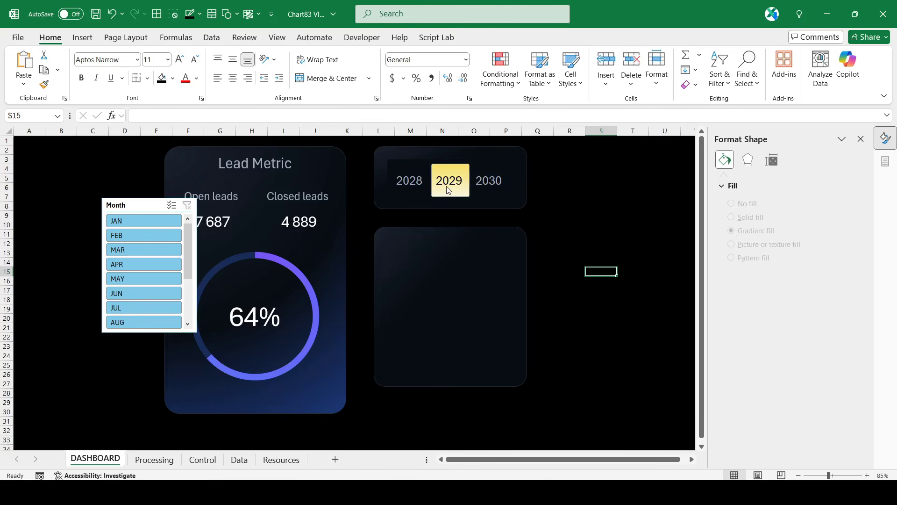
{"action": "left_click", "coordinate": [417, 185]}
{"action": "left_click", "coordinate": [488, 182]}
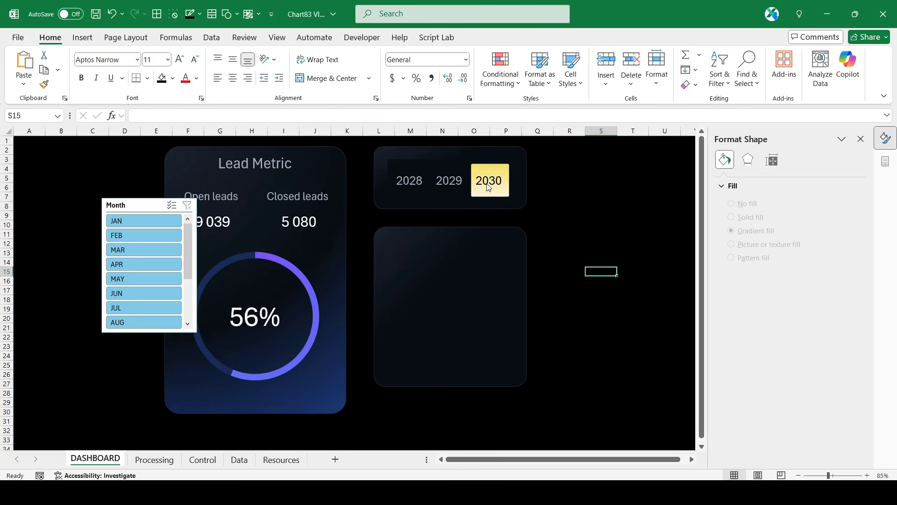
{"action": "left_click", "coordinate": [449, 184]}
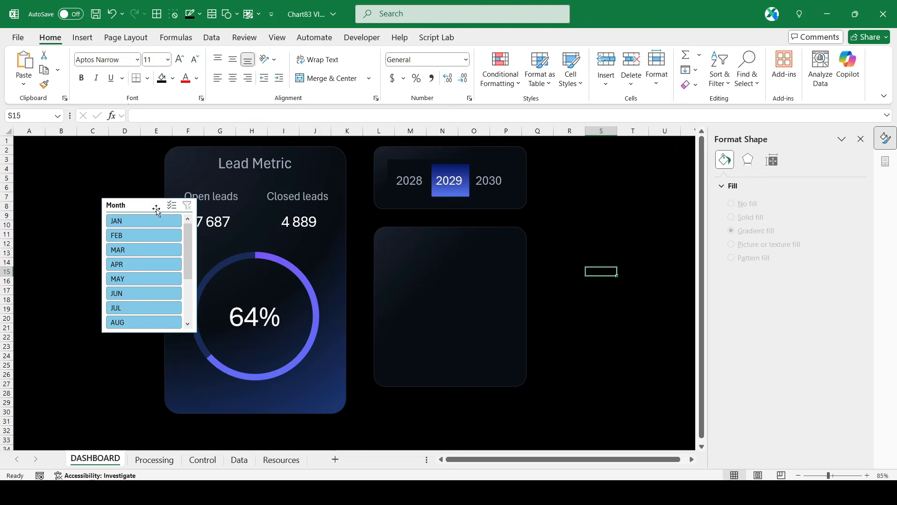
Step: Move the Month slicer off the Lead Metric card to the empty area beyond the large empty card and hide its header
{"action": "left_click_drag", "start_coordinate": [150, 204], "coordinate": [592, 222]}
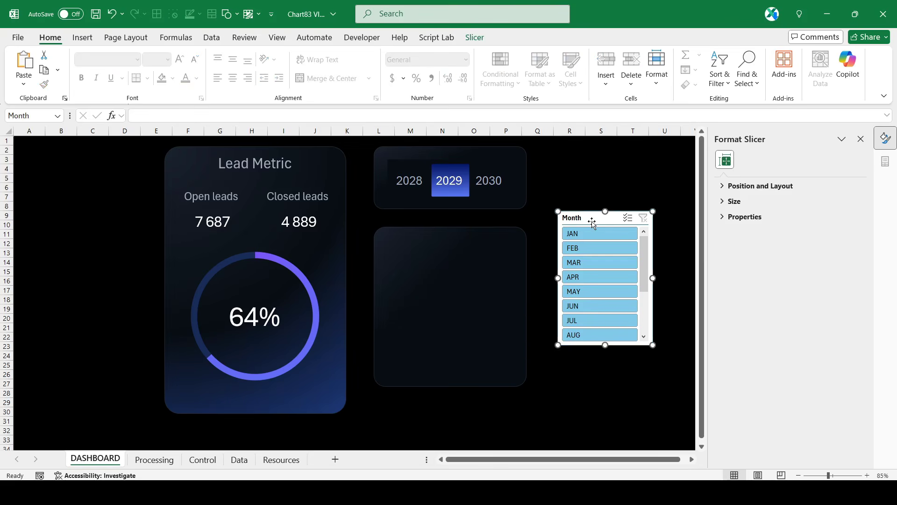
{"action": "right_click", "coordinate": [589, 223]}
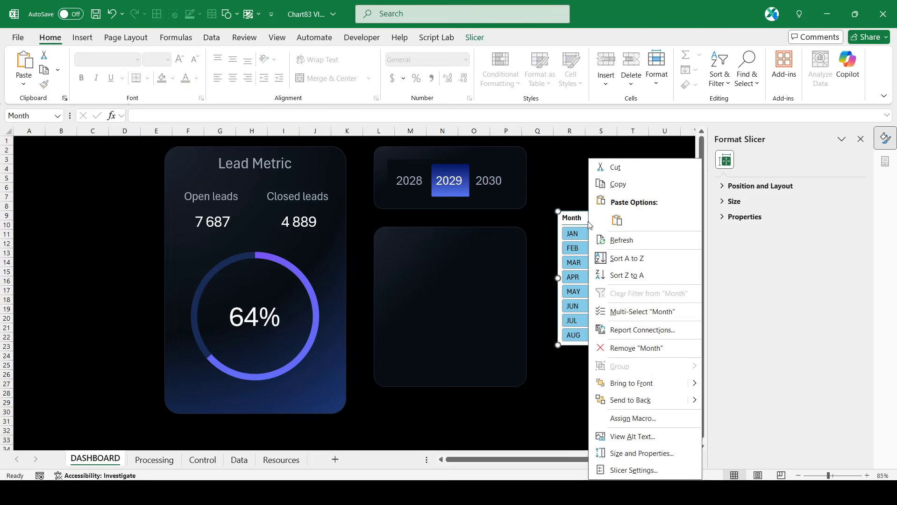
{"action": "left_click", "coordinate": [607, 470]}
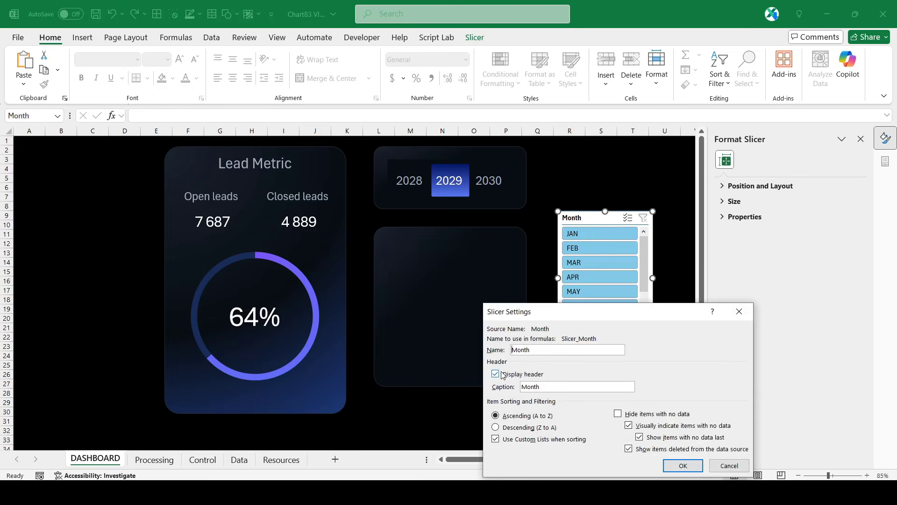
{"action": "left_click", "coordinate": [673, 464]}
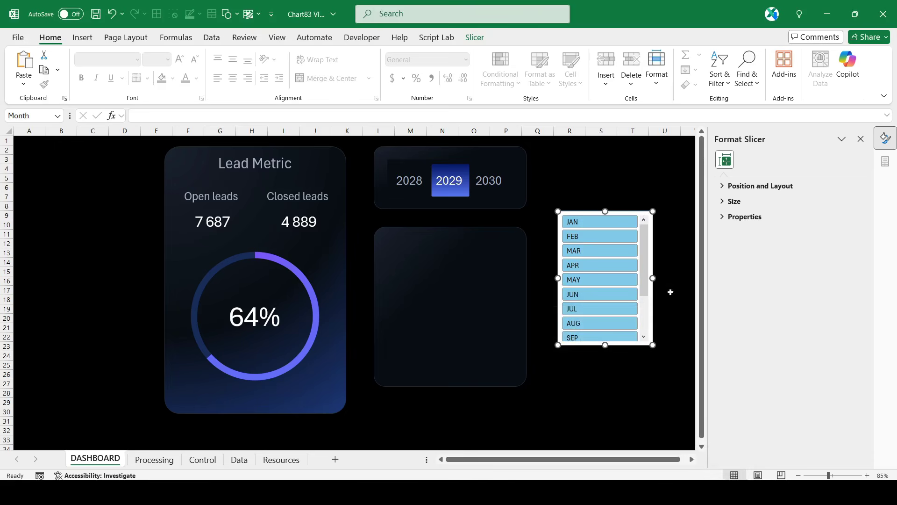
Step: Resize the Month slicer to 2.7" high and 2.65" wide
{"action": "left_click", "coordinate": [475, 38]}
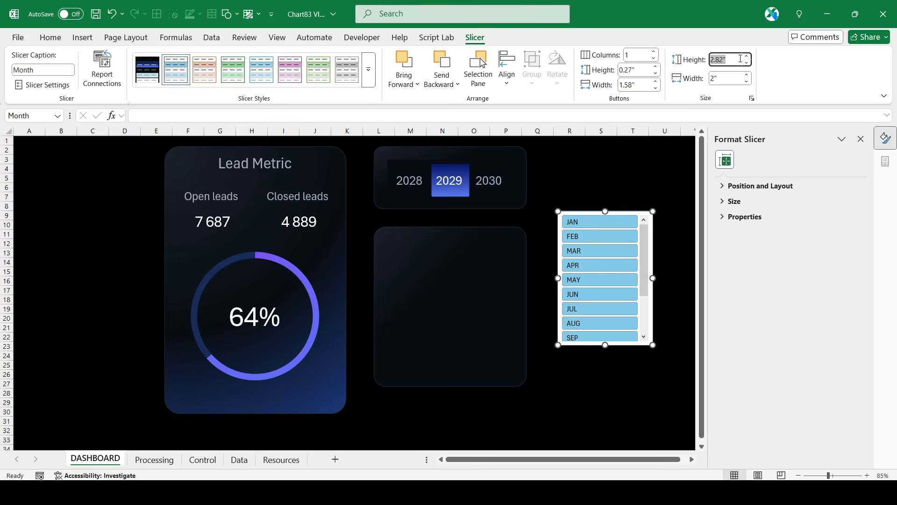
{"action": "type", "text": "2.7"}
{"action": "key", "text": "Tab"}
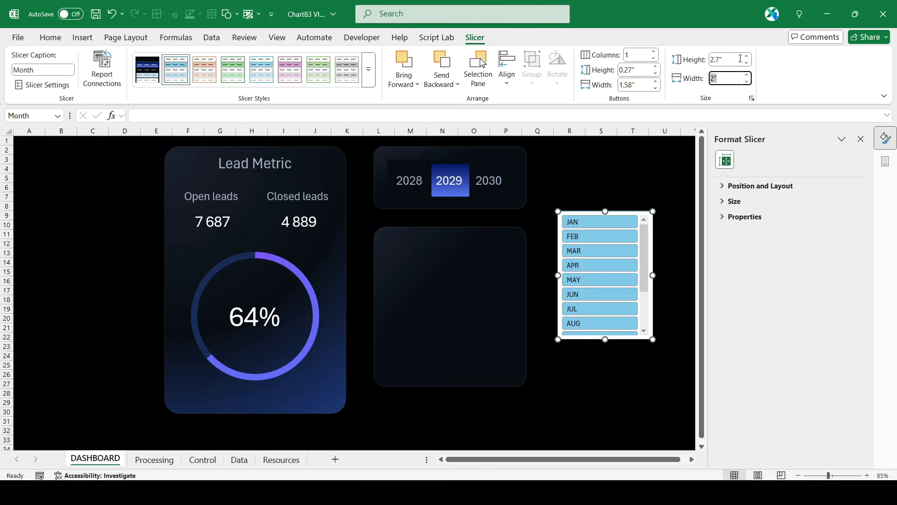
{"action": "type", "text": "2.65"}
{"action": "key", "text": "Return"}
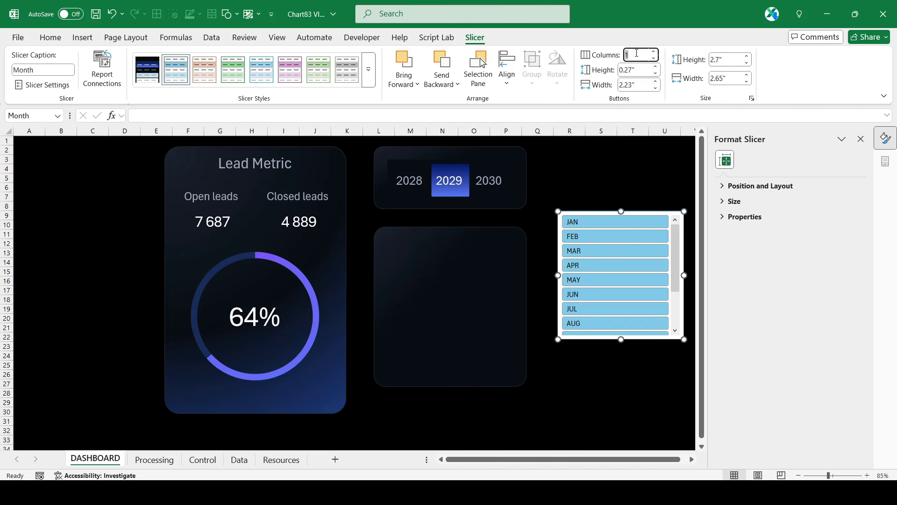
Step: Arrange the Month slicer in three columns with 0.6" high buttons and apply the dark blue custom slicer style
{"action": "left_click", "coordinate": [653, 53]}
{"action": "left_click", "coordinate": [653, 53]}
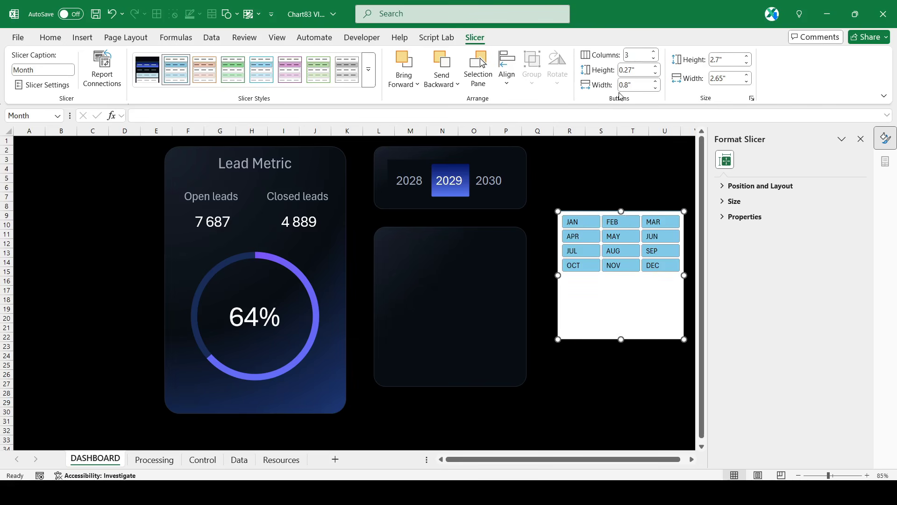
{"action": "left_click", "coordinate": [657, 67]}
{"action": "left_click", "coordinate": [657, 67]}
{"action": "left_click", "coordinate": [656, 67]}
{"action": "left_click", "coordinate": [657, 67]}
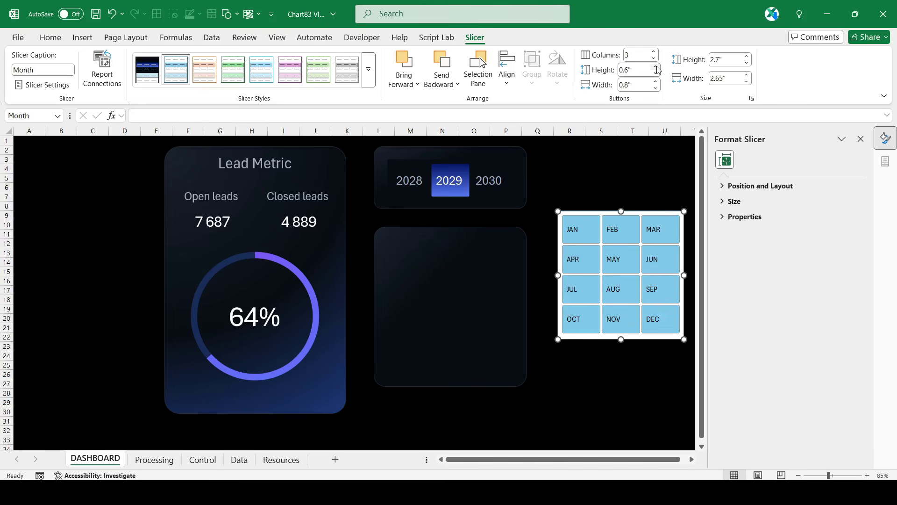
{"action": "left_click", "coordinate": [148, 70]}
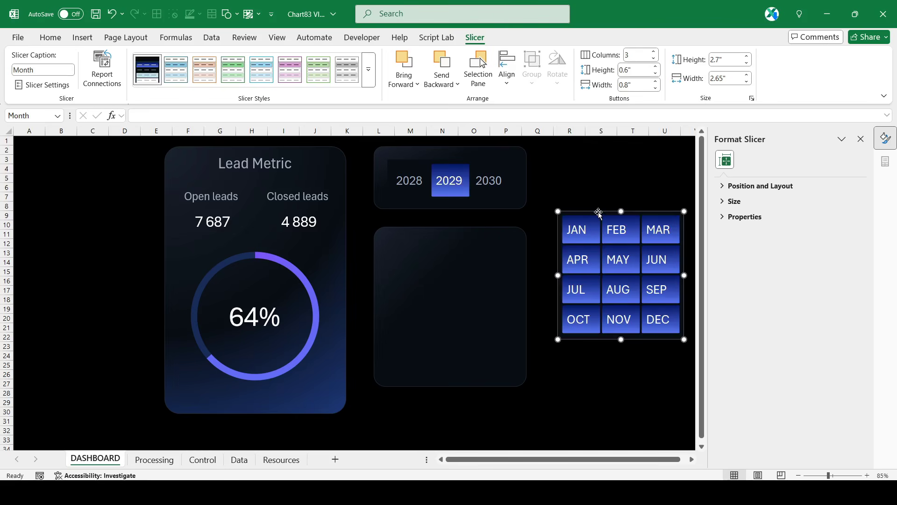
Step: Position the Month slicer inside the large empty card, left-aligned with the Year slicer and nudged slightly up
{"action": "left_click_drag", "start_coordinate": [598, 212], "coordinate": [429, 249]}
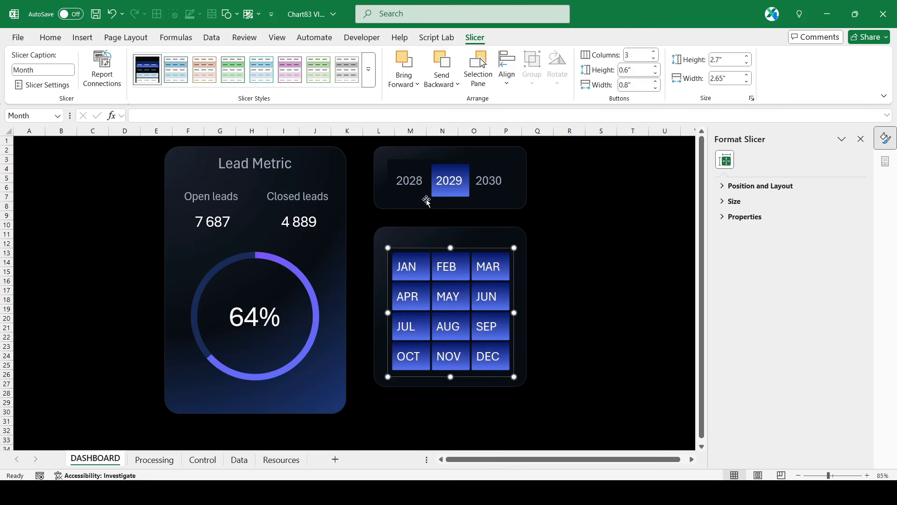
{"action": "left_click", "coordinate": [427, 200], "text": "ctrl"}
{"action": "left_click", "coordinate": [506, 68]}
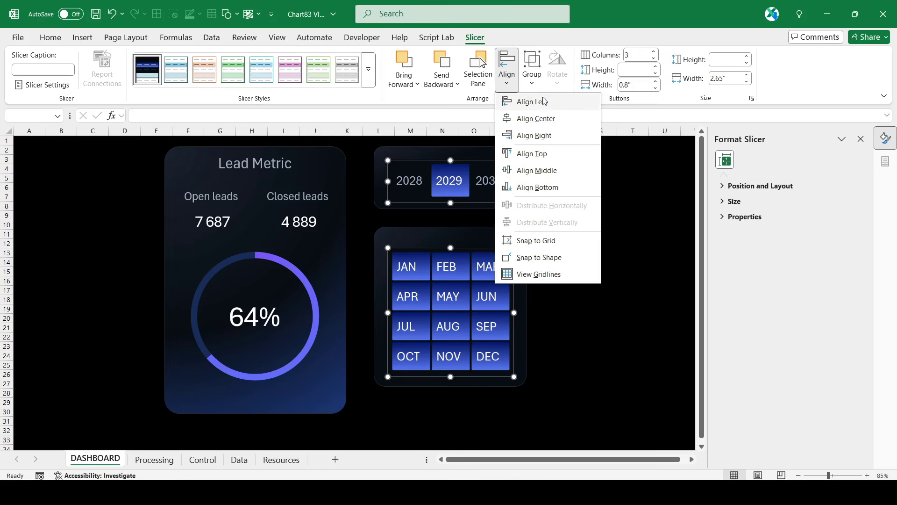
{"action": "left_click", "coordinate": [549, 101]}
{"action": "left_click", "coordinate": [565, 322]}
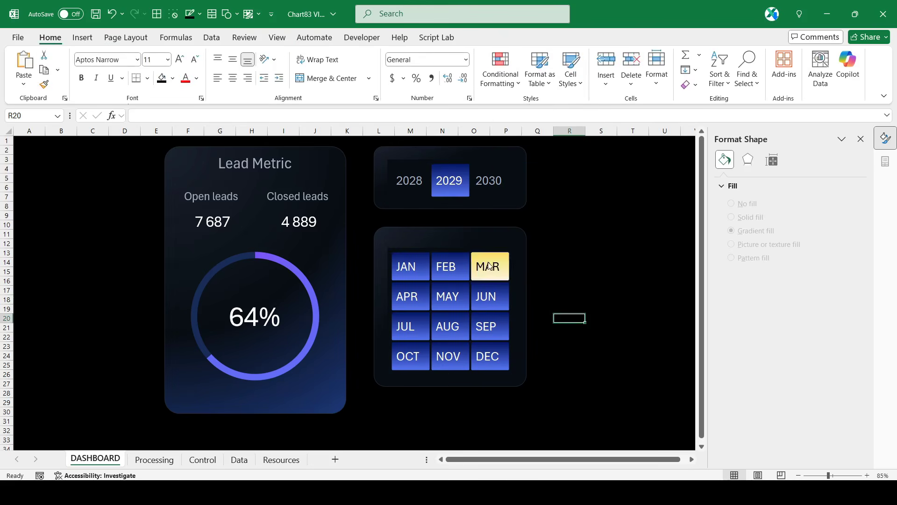
{"action": "left_click", "coordinate": [467, 247]}
{"action": "left_click", "coordinate": [664, 292]}
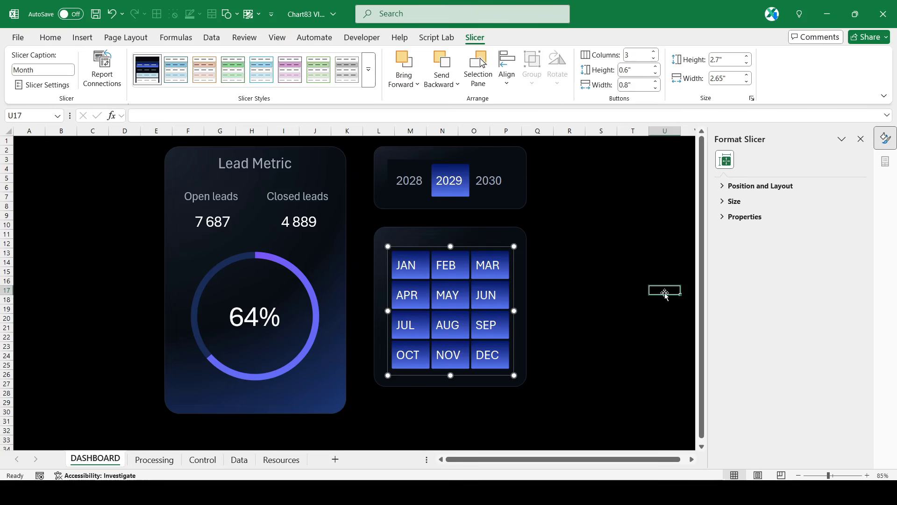
Step: Test the dashboard slicers with single months and the JAN to JUN range, switching the year to 2028 and ending on APR
{"action": "left_click", "coordinate": [459, 299]}
{"action": "left_click", "coordinate": [405, 324]}
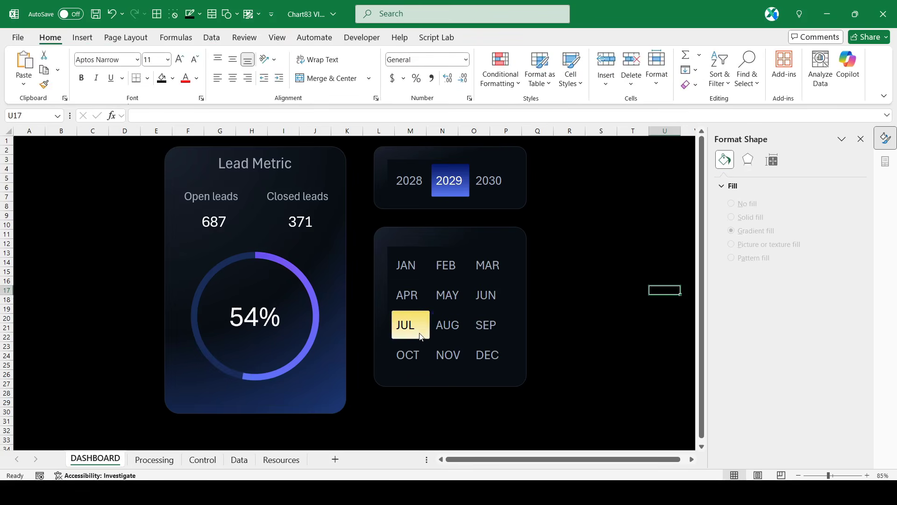
{"action": "left_click", "coordinate": [449, 354]}
{"action": "left_click", "coordinate": [447, 295]}
{"action": "left_click_drag", "start_coordinate": [416, 271], "coordinate": [486, 295]}
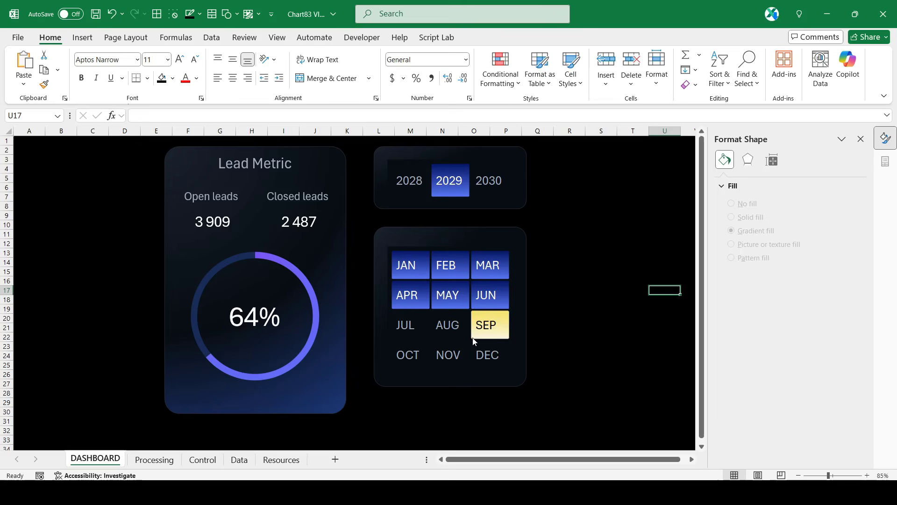
{"action": "left_click", "coordinate": [411, 183]}
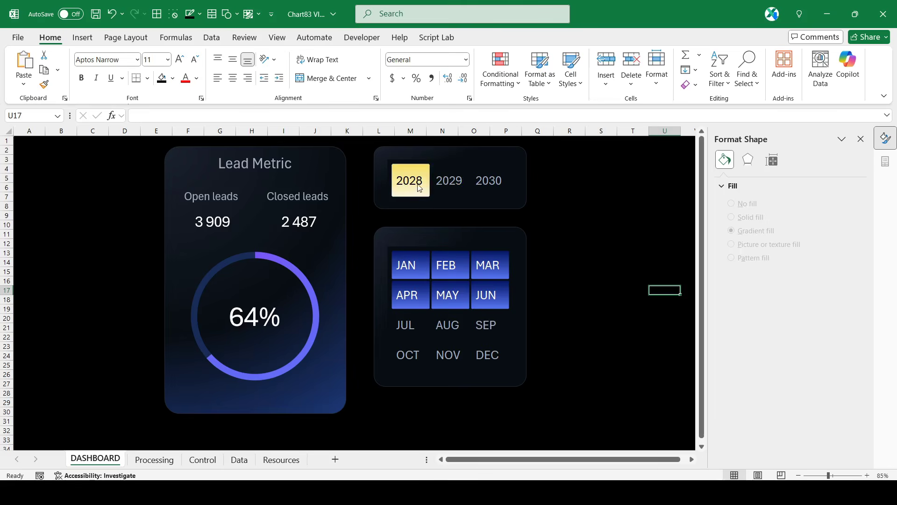
{"action": "left_click", "coordinate": [447, 325]}
{"action": "left_click", "coordinate": [405, 325]}
{"action": "left_click", "coordinate": [416, 285]}
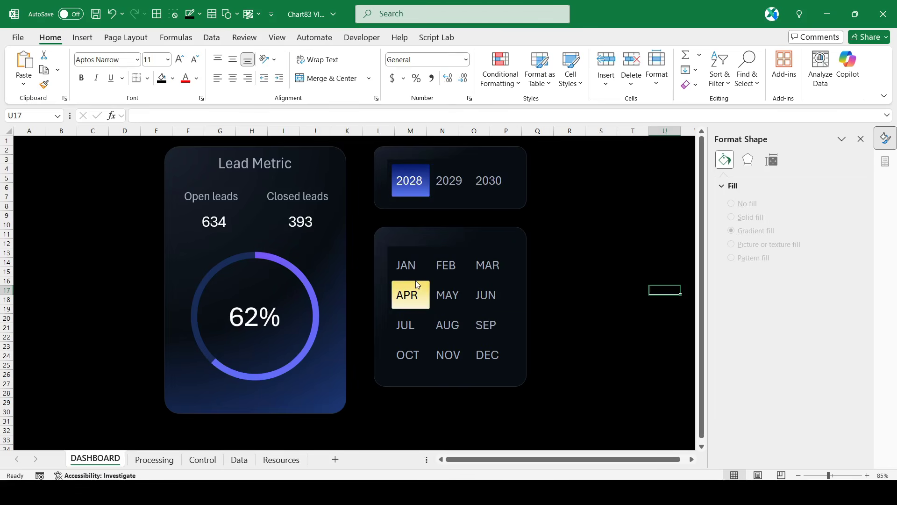
Step: Copy the Month slicer from the dashboard and paste it into the Control sheet around cell H10
{"action": "right_click", "coordinate": [436, 249]}
{"action": "left_click", "coordinate": [465, 184]}
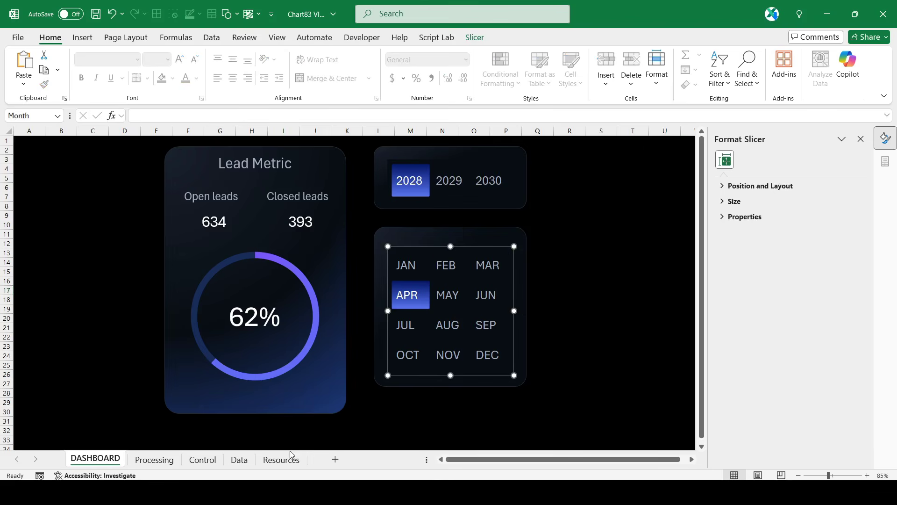
{"action": "left_click", "coordinate": [205, 459]}
{"action": "left_click", "coordinate": [381, 243]}
{"action": "key", "text": "ctrl+v"}
Step: Test the copied Month slicer against the pivot table with single months, quarters and longer ranges, ending on MAY
{"action": "left_click", "coordinate": [432, 297]}
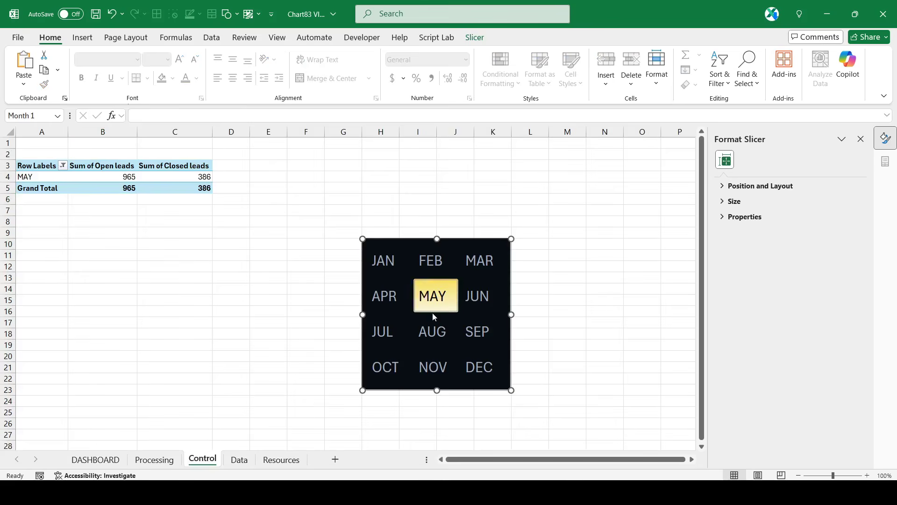
{"action": "left_click", "coordinate": [382, 332]}
{"action": "left_click_drag", "start_coordinate": [385, 262], "coordinate": [420, 336]}
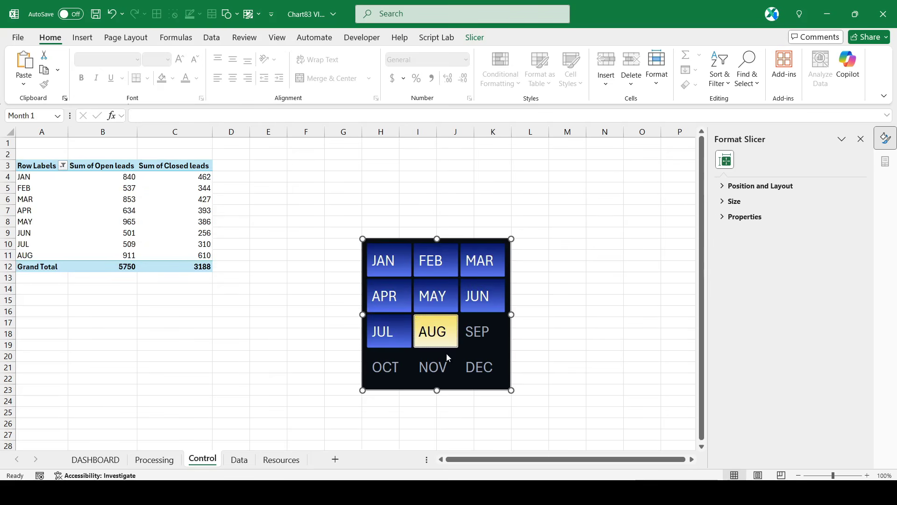
{"action": "left_click_drag", "start_coordinate": [390, 264], "coordinate": [482, 362]}
{"action": "left_click_drag", "start_coordinate": [392, 272], "coordinate": [481, 268]}
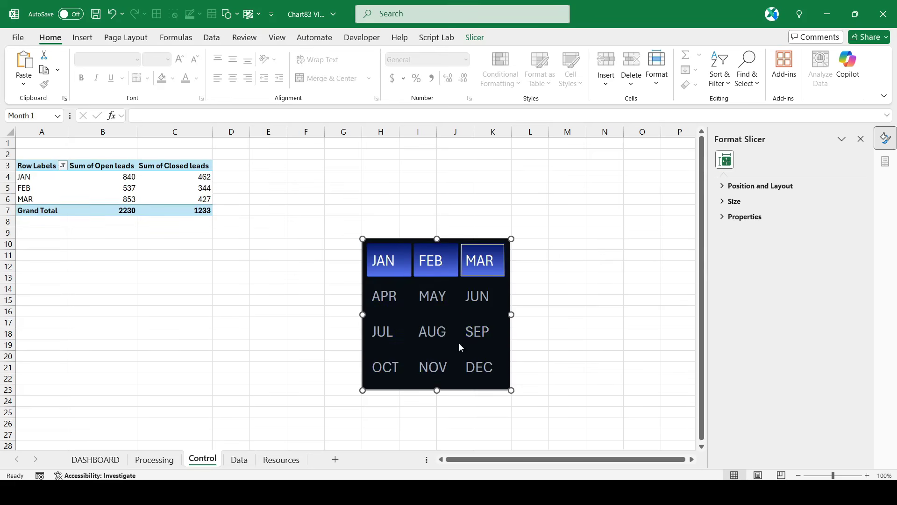
{"action": "left_click_drag", "start_coordinate": [388, 296], "coordinate": [478, 296]}
{"action": "left_click_drag", "start_coordinate": [382, 331], "coordinate": [481, 332]}
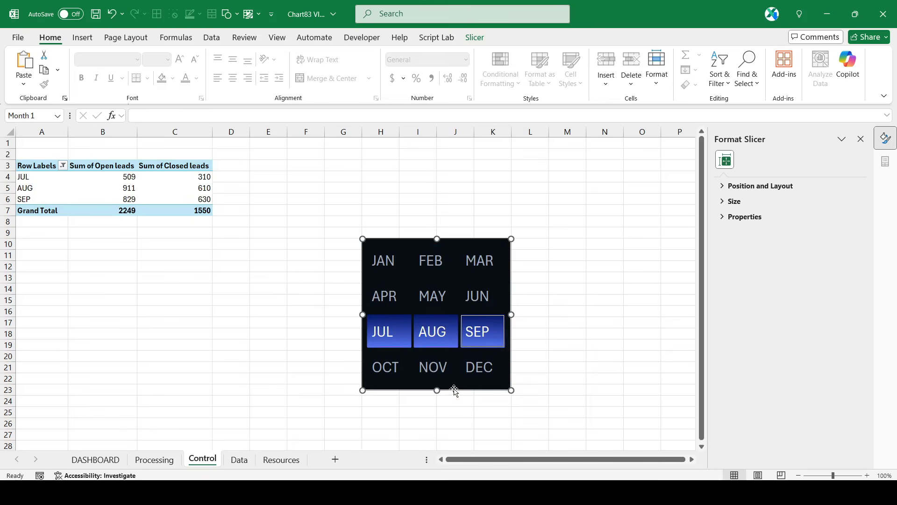
{"action": "left_click_drag", "start_coordinate": [382, 331], "coordinate": [431, 367]}
{"action": "left_click", "coordinate": [434, 306]}
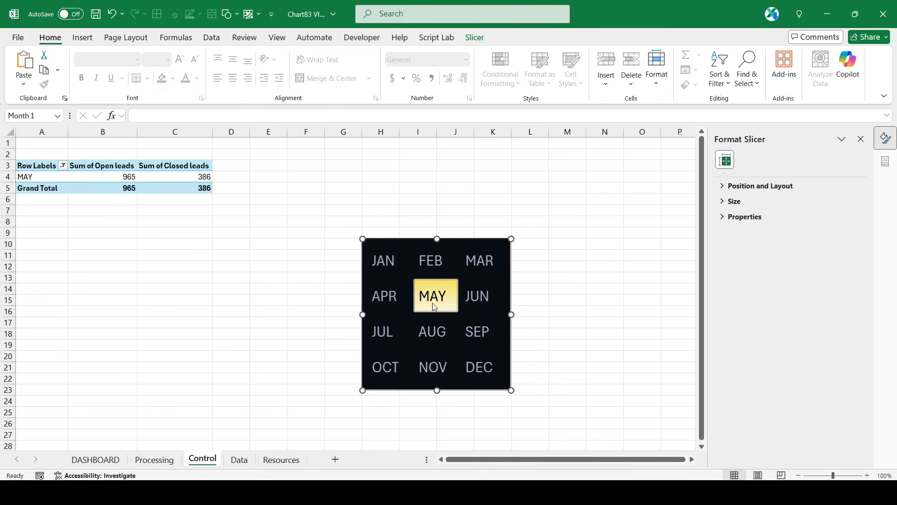
Step: Return to the DASHBOARD sheet, deselect the slicer and check the card with JAN and FEB
{"action": "left_click", "coordinate": [111, 461]}
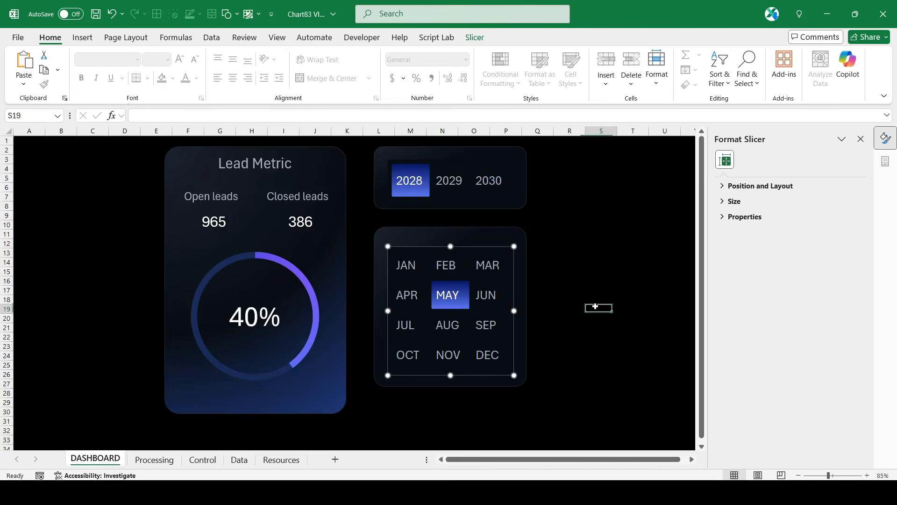
{"action": "left_click", "coordinate": [595, 306]}
{"action": "left_click", "coordinate": [406, 265]}
{"action": "left_click", "coordinate": [446, 265]}
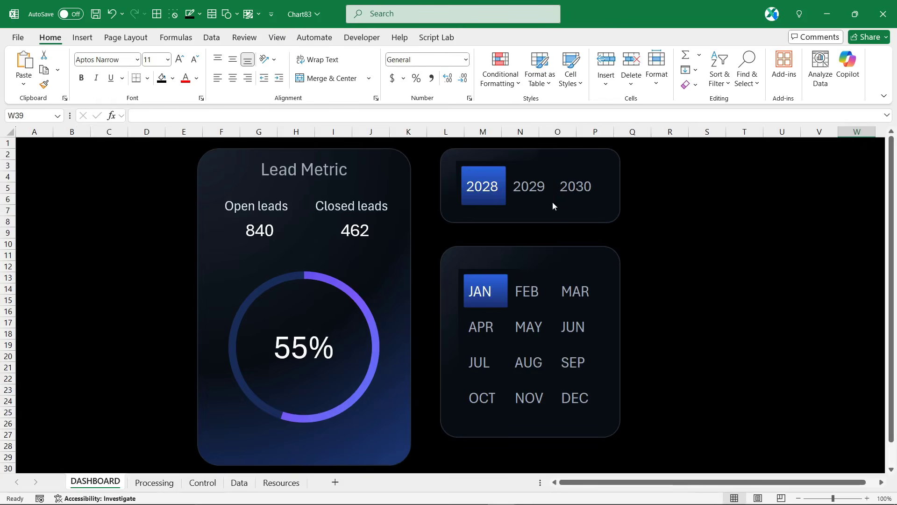
Step: Switch the year between 2029 and 2030, ending on 2029, and check each month from FEB to JUN
{"action": "left_click", "coordinate": [537, 196]}
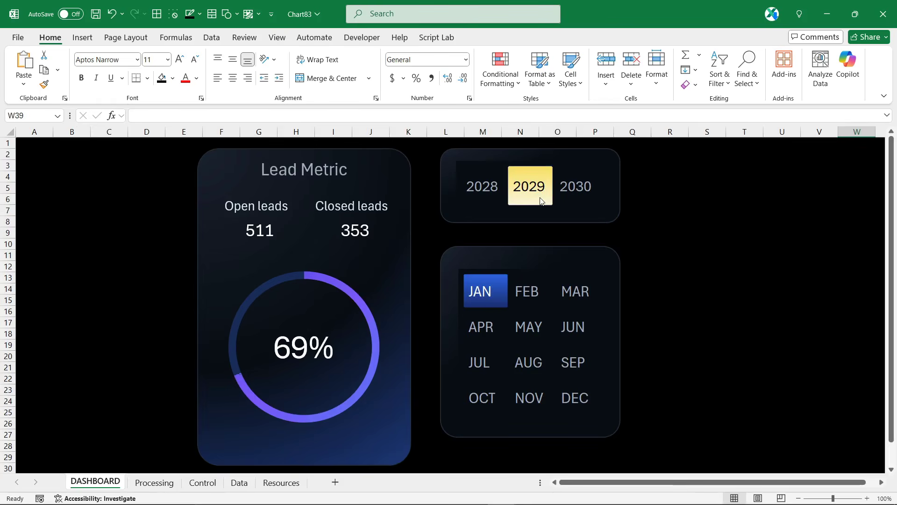
{"action": "left_click", "coordinate": [584, 192]}
{"action": "left_click", "coordinate": [531, 195]}
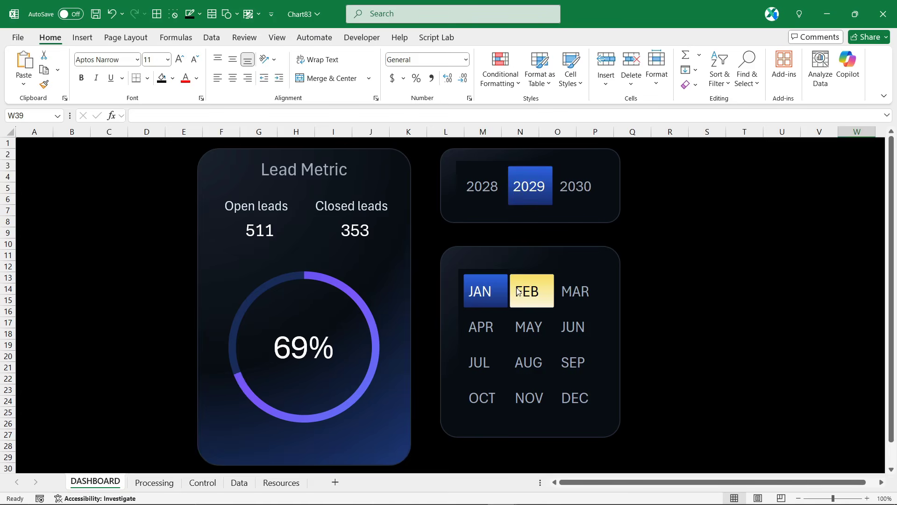
{"action": "left_click", "coordinate": [519, 296]}
{"action": "left_click", "coordinate": [566, 295]}
{"action": "left_click", "coordinate": [492, 333]}
{"action": "left_click", "coordinate": [532, 332]}
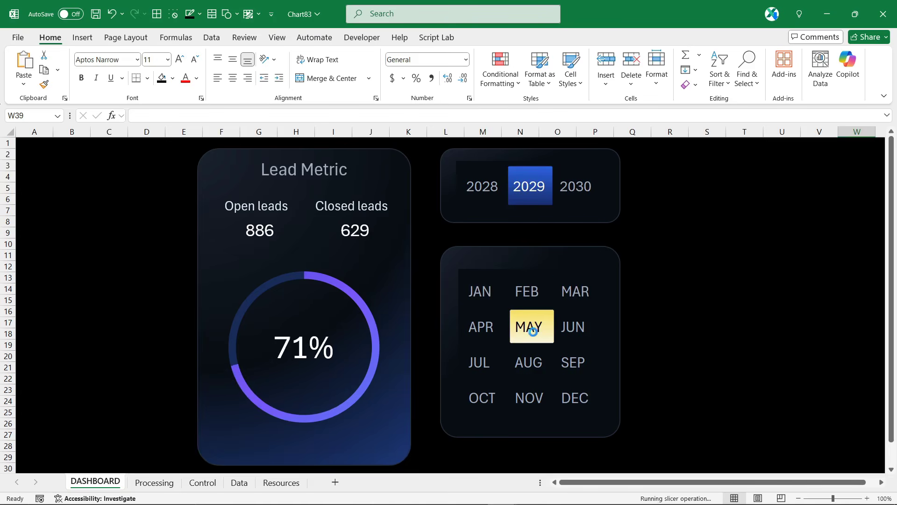
{"action": "left_click", "coordinate": [576, 332]}
Step: Filter the dashboard by JAN to MAY, JUL to DEC and all twelve months, and finish by selecting all three years
{"action": "left_click_drag", "start_coordinate": [489, 293], "coordinate": [535, 334]}
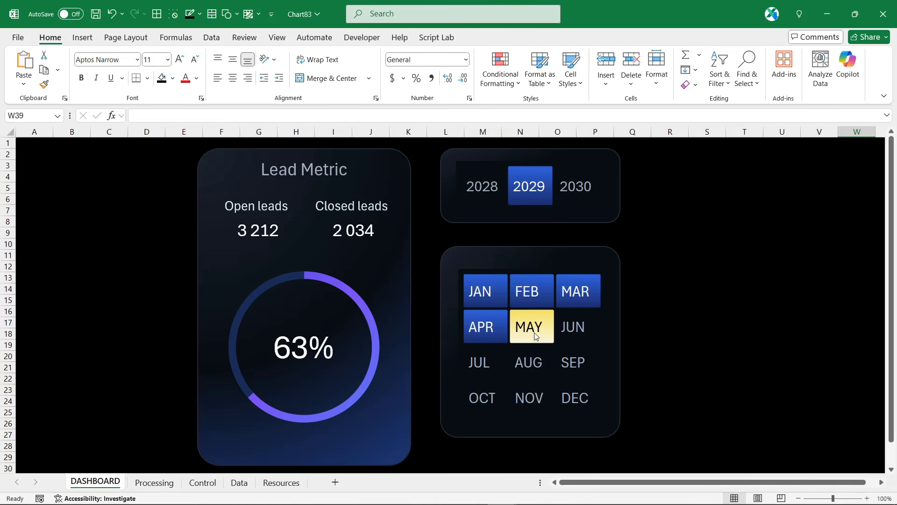
{"action": "left_click_drag", "start_coordinate": [499, 357], "coordinate": [579, 397]}
{"action": "left_click_drag", "start_coordinate": [493, 303], "coordinate": [608, 410]}
{"action": "left_click_drag", "start_coordinate": [481, 187], "coordinate": [584, 187]}
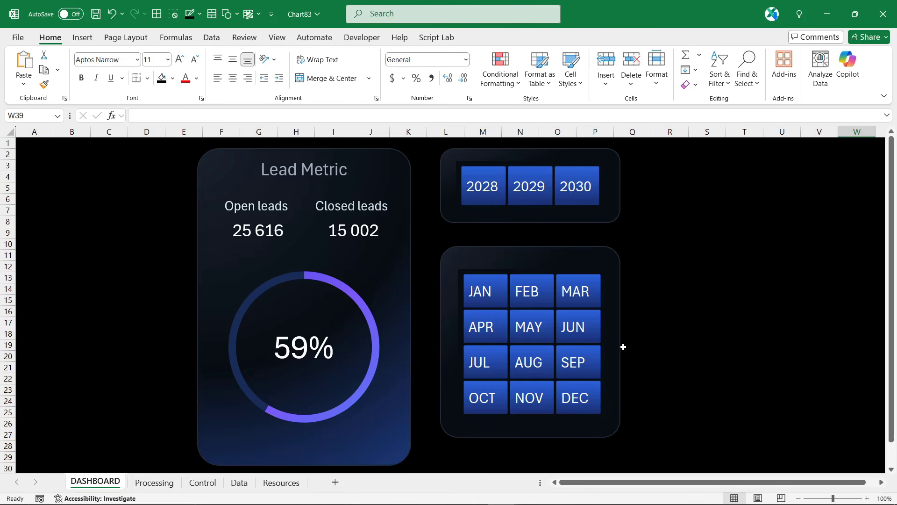
Step: Check APR and MAY for all years and several single months for 2029, ending with SEP 2028
{"action": "left_click", "coordinate": [482, 326]}
{"action": "left_click", "coordinate": [531, 326]}
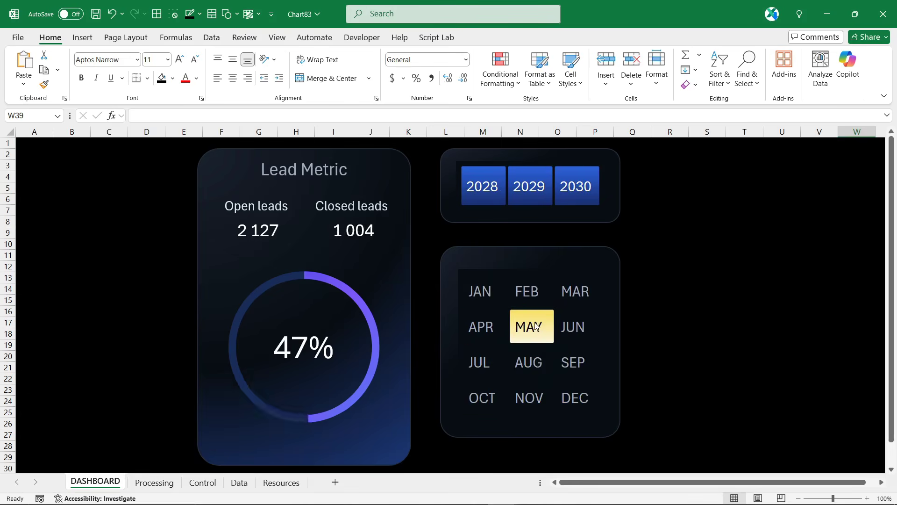
{"action": "left_click", "coordinate": [530, 192]}
{"action": "left_click", "coordinate": [479, 291]}
{"action": "left_click", "coordinate": [481, 326]}
{"action": "left_click", "coordinate": [528, 362]}
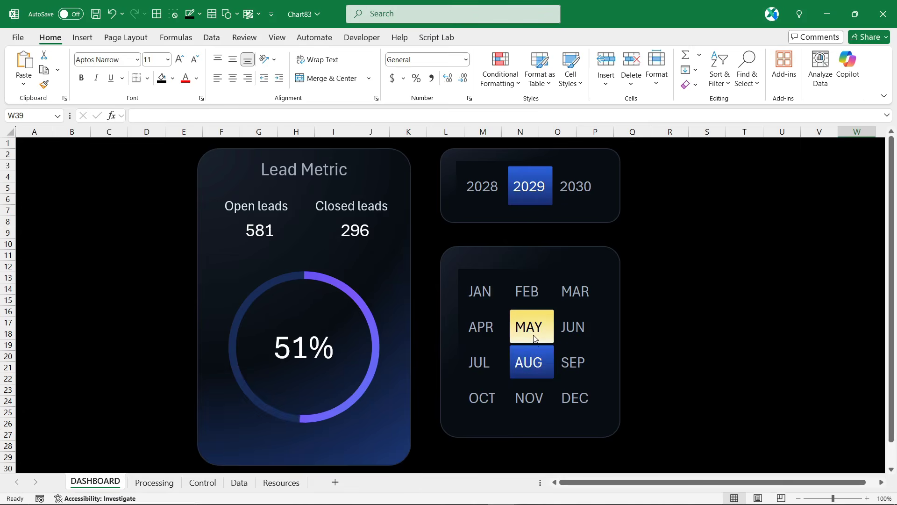
{"action": "left_click", "coordinate": [533, 333]}
{"action": "left_click", "coordinate": [573, 327]}
{"action": "left_click", "coordinate": [571, 361]}
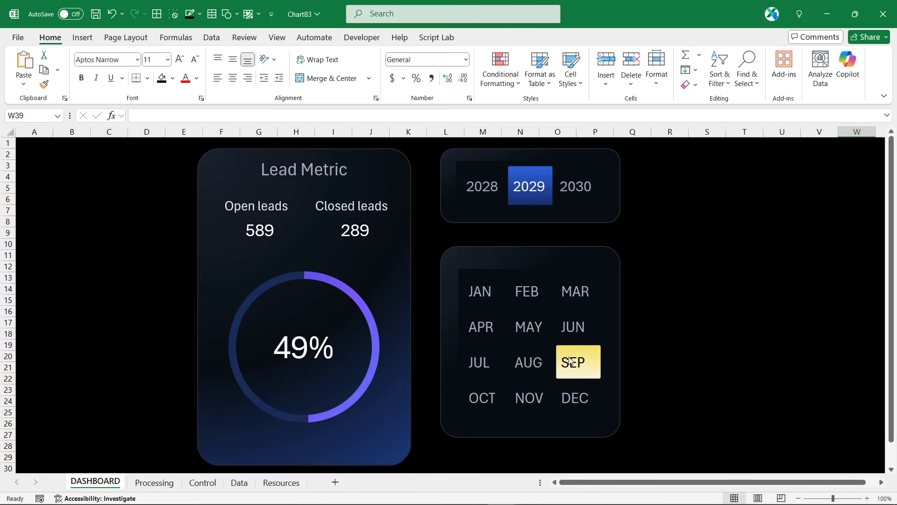
{"action": "left_click", "coordinate": [495, 195]}
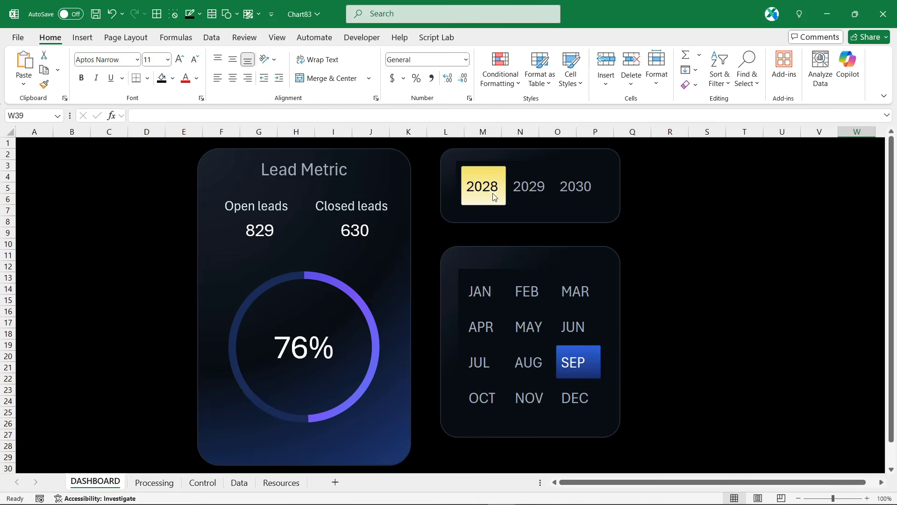